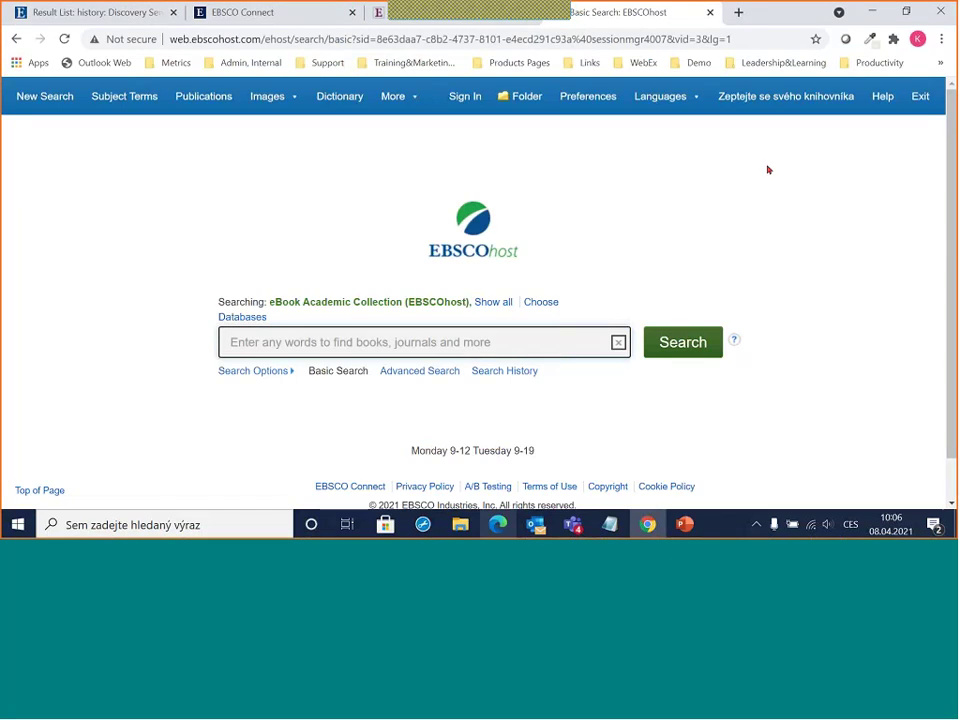
# - Run a basic search for the suggested term "global warming"
pyautogui.moveTo(400, 96)
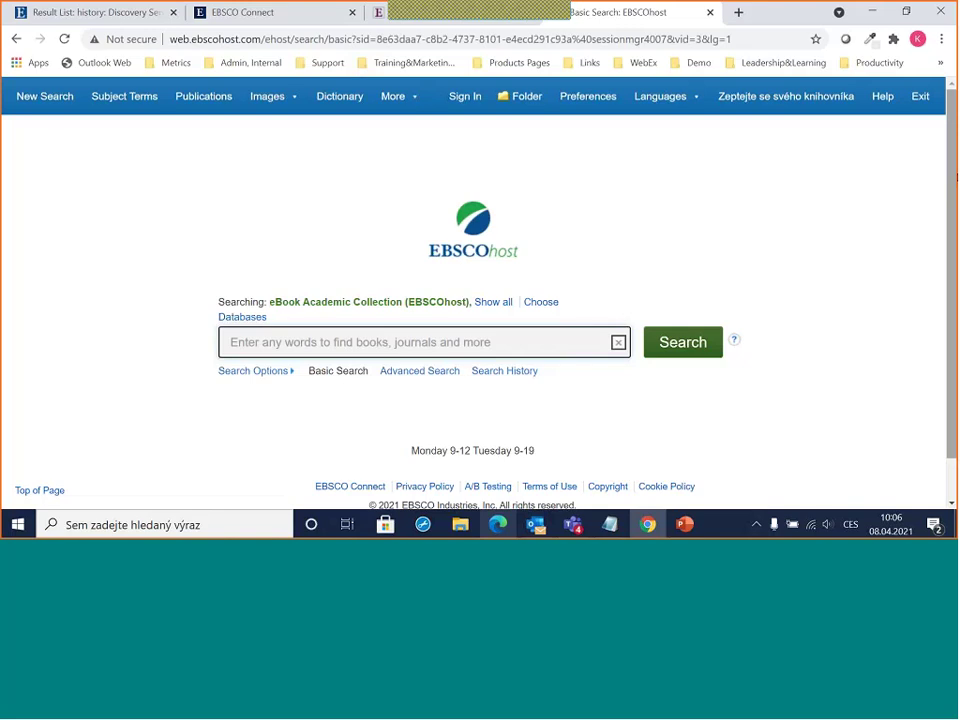
pyautogui.write('glo')
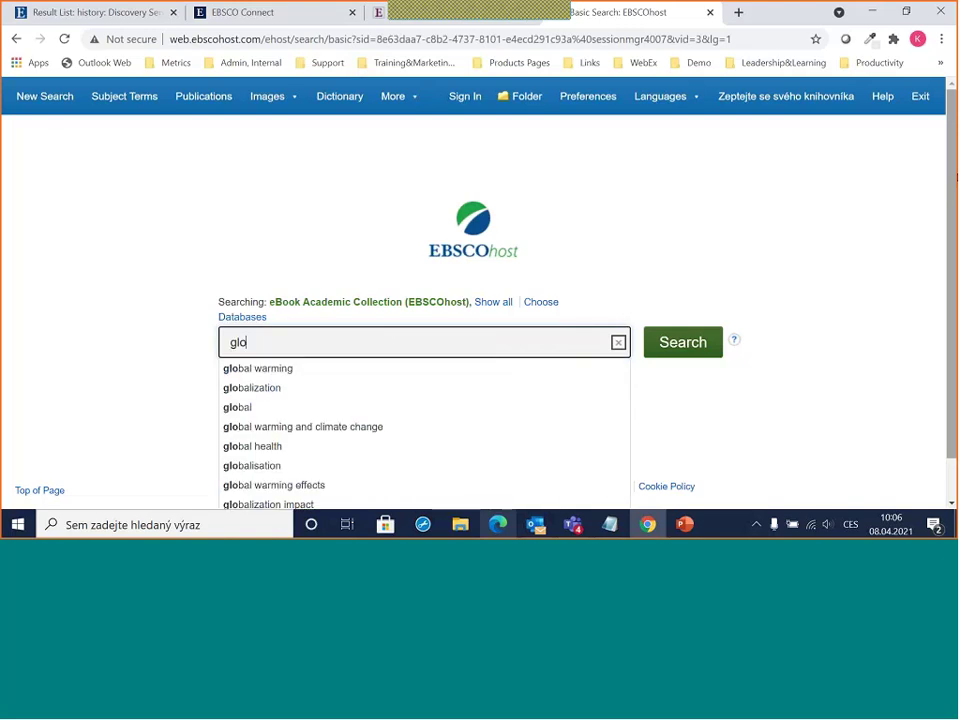
pyautogui.write('bal')
pyautogui.press('Down')
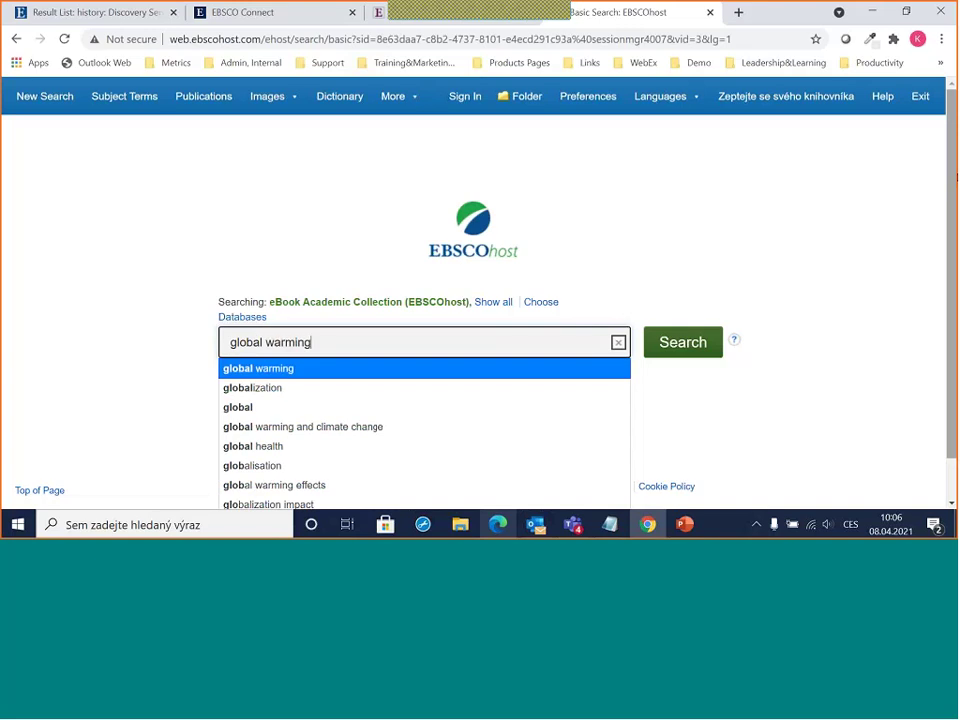
pyautogui.press('Return')
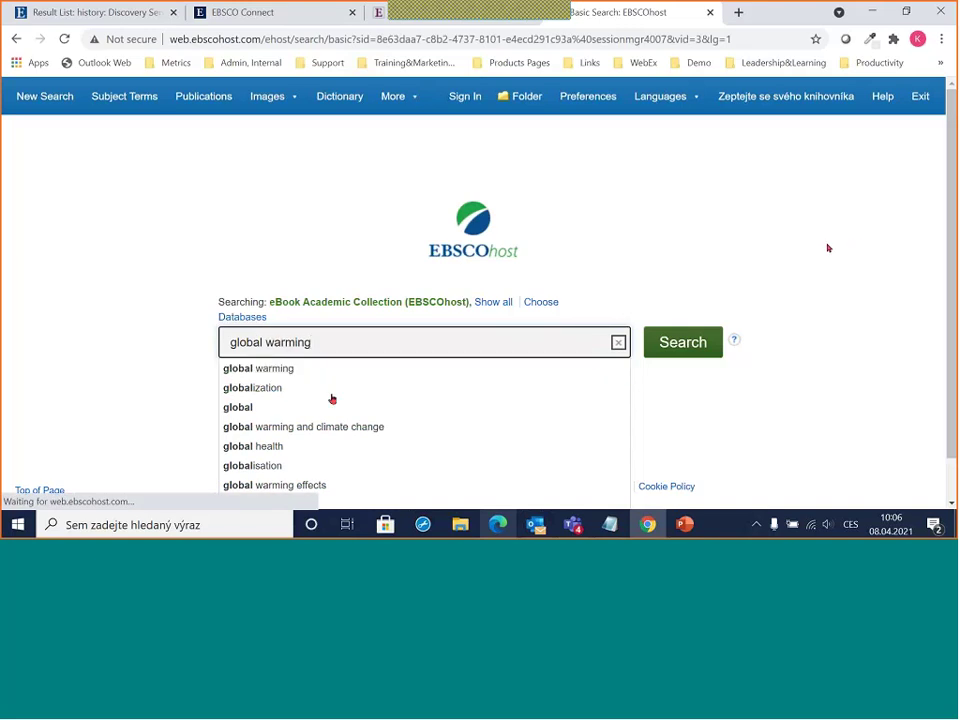
pyautogui.click(349, 369)
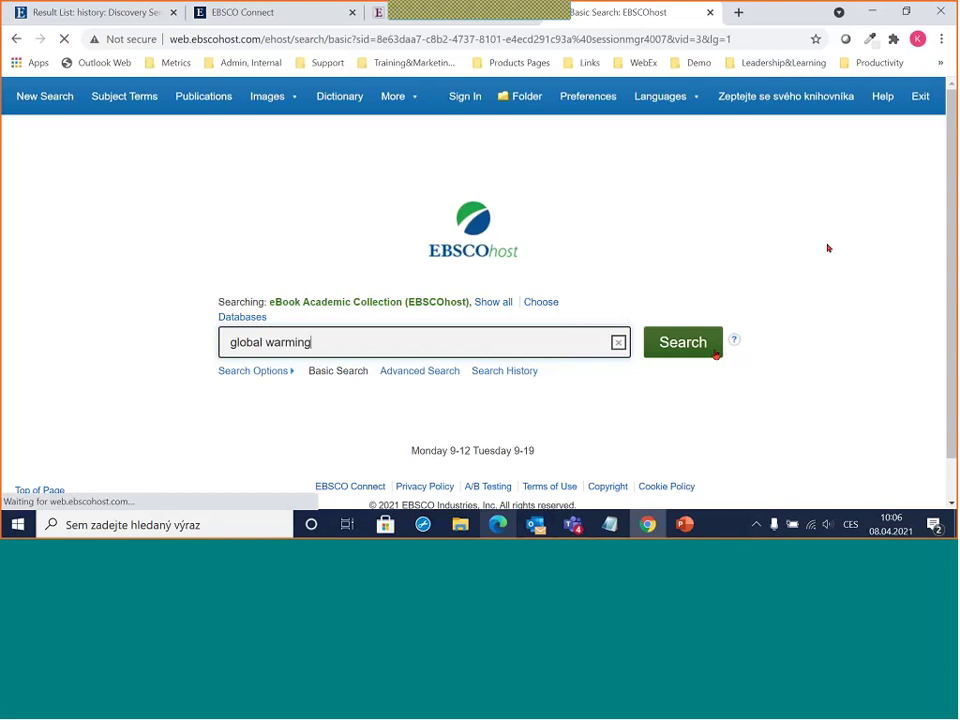
pyautogui.click(664, 351)
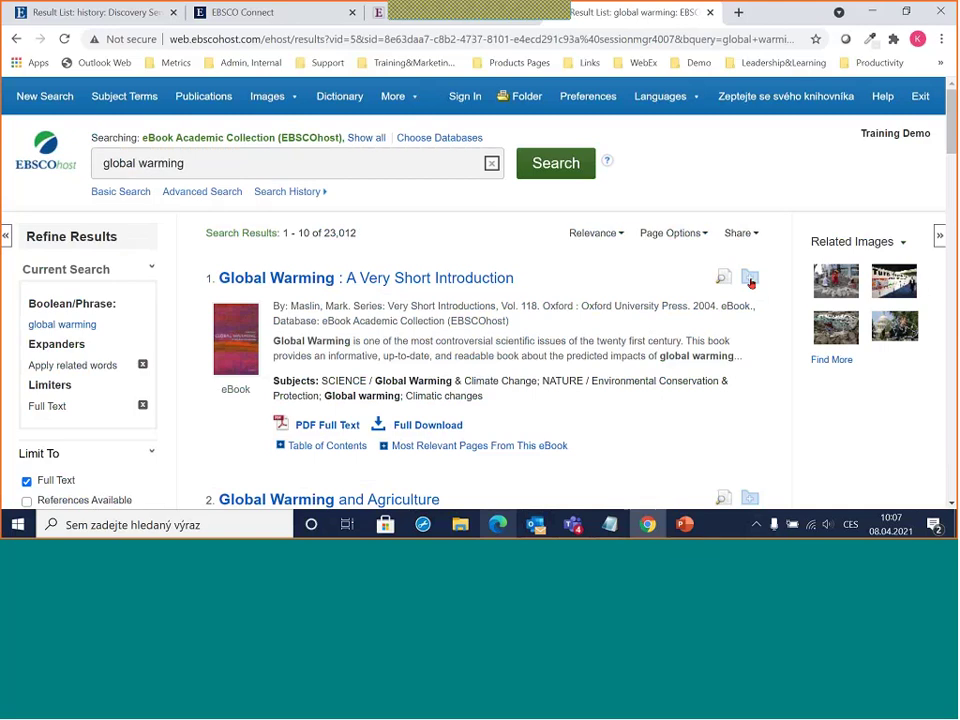
# - Try adding the eBook "Global Warming: A Very Short Introduction" to the folder and take it out again
pyautogui.click(751, 283)
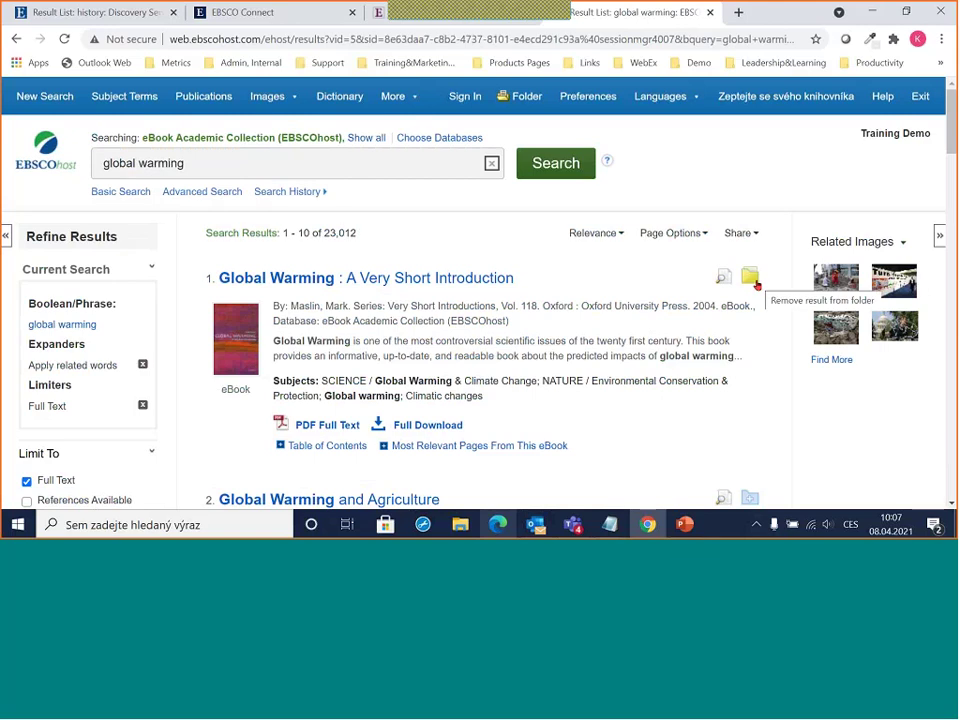
pyautogui.click(751, 280)
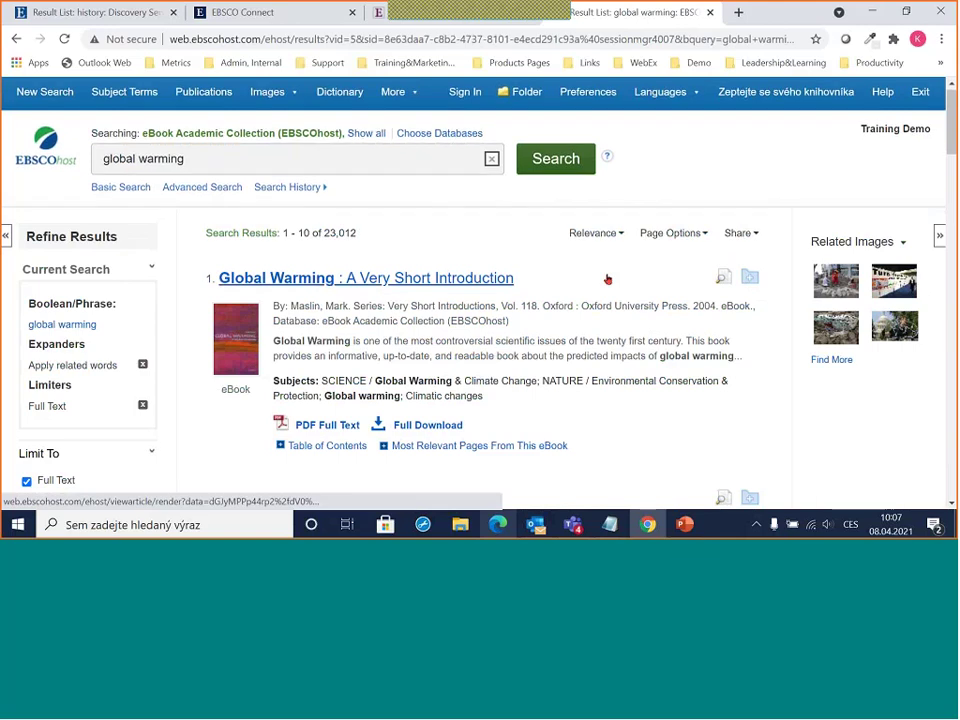
# - Limit the search results to the Journals source type
pyautogui.scroll(-5, 396, 296)
pyautogui.scroll(-2, 396, 296)
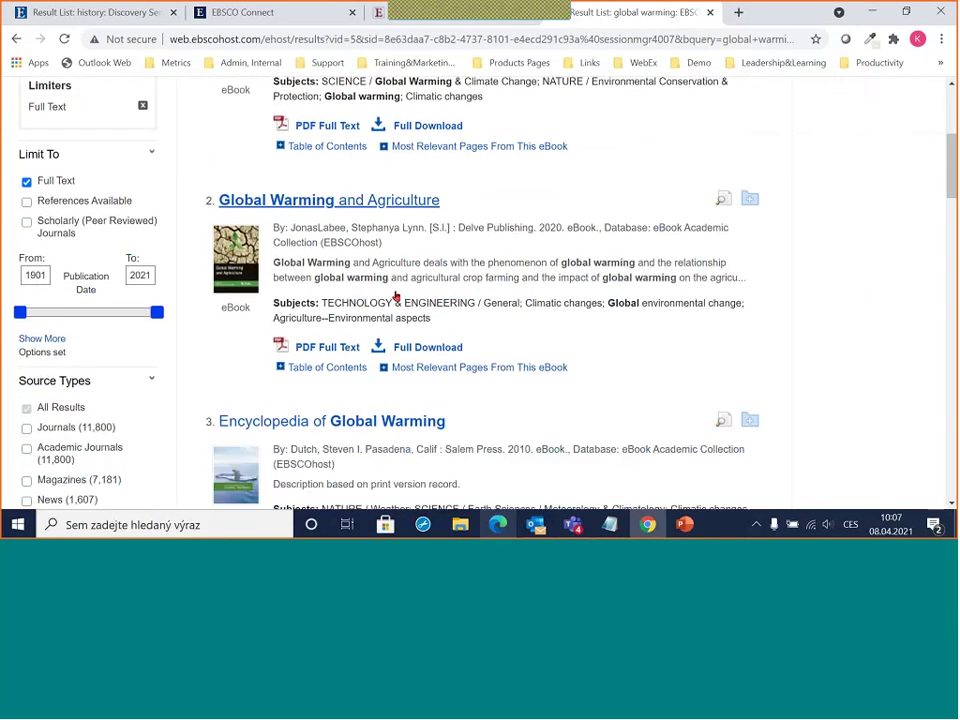
pyautogui.scroll(-1, 396, 294)
pyautogui.scroll(-2, 396, 294)
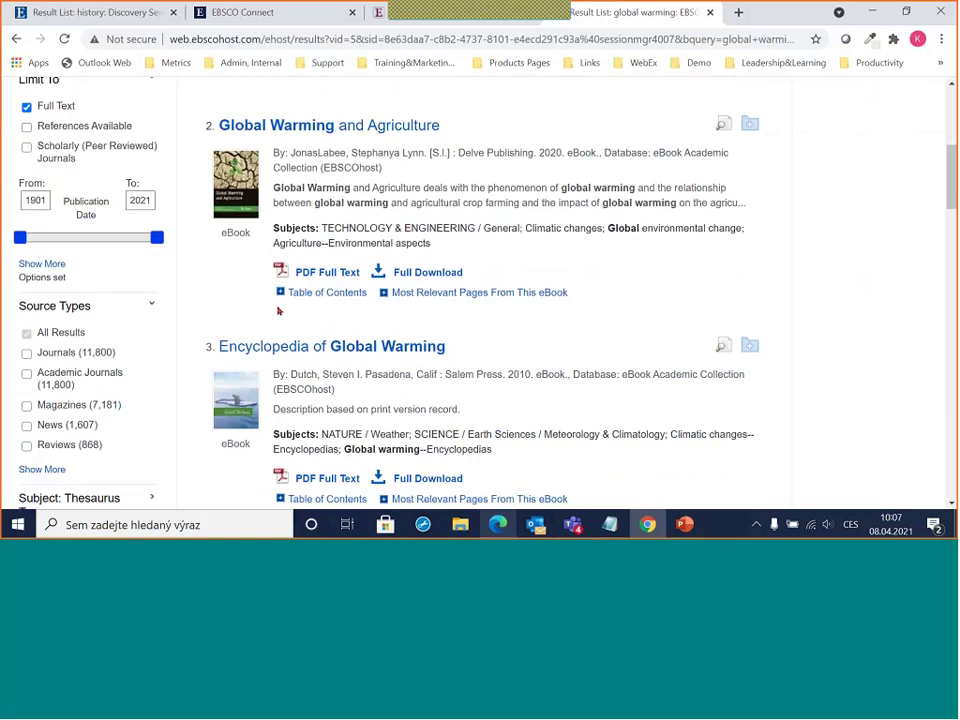
pyautogui.scroll(-2, 44, 285)
pyautogui.click(27, 279)
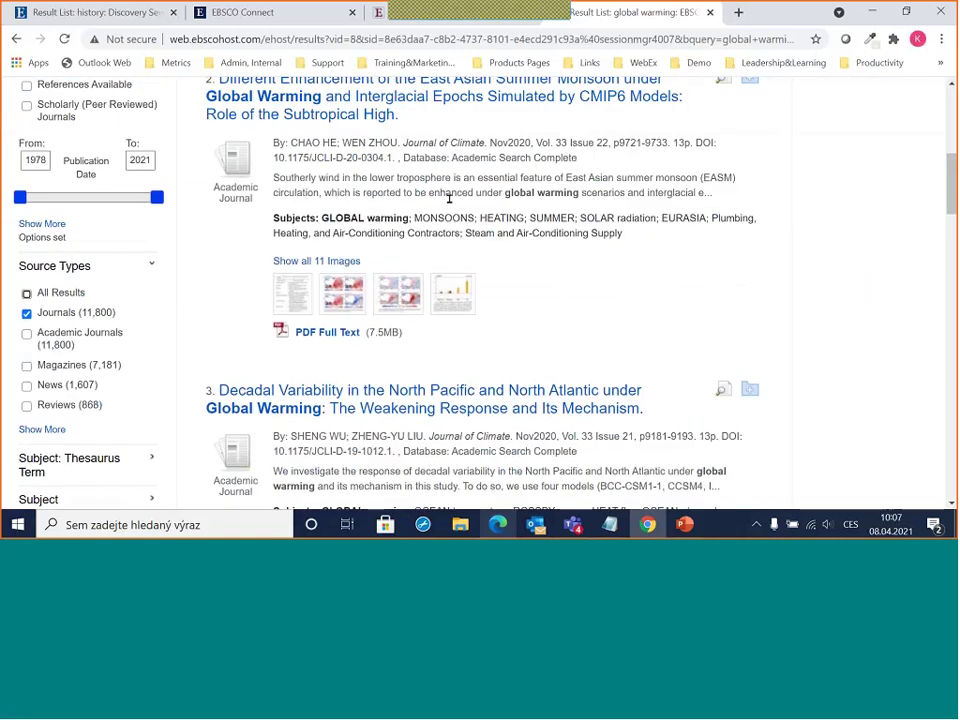
# - Browse the journal results and add the first article, on Afrotropical montane birds, to the folder
pyautogui.scroll(6, 448, 198)
pyautogui.scroll(-2, 525, 210)
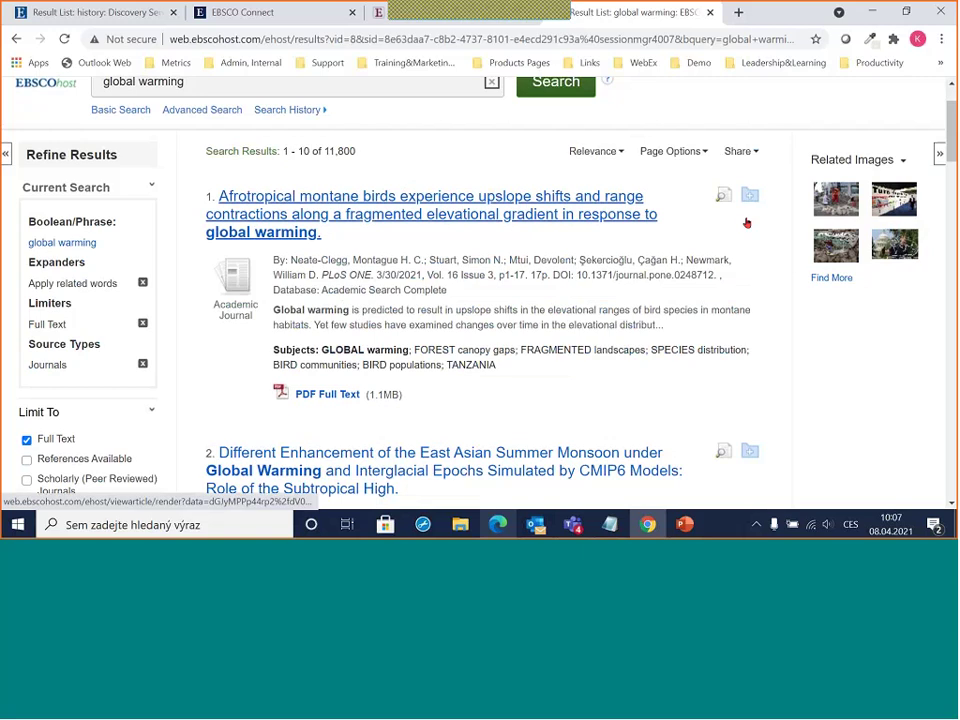
pyautogui.scroll(-3, 733, 221)
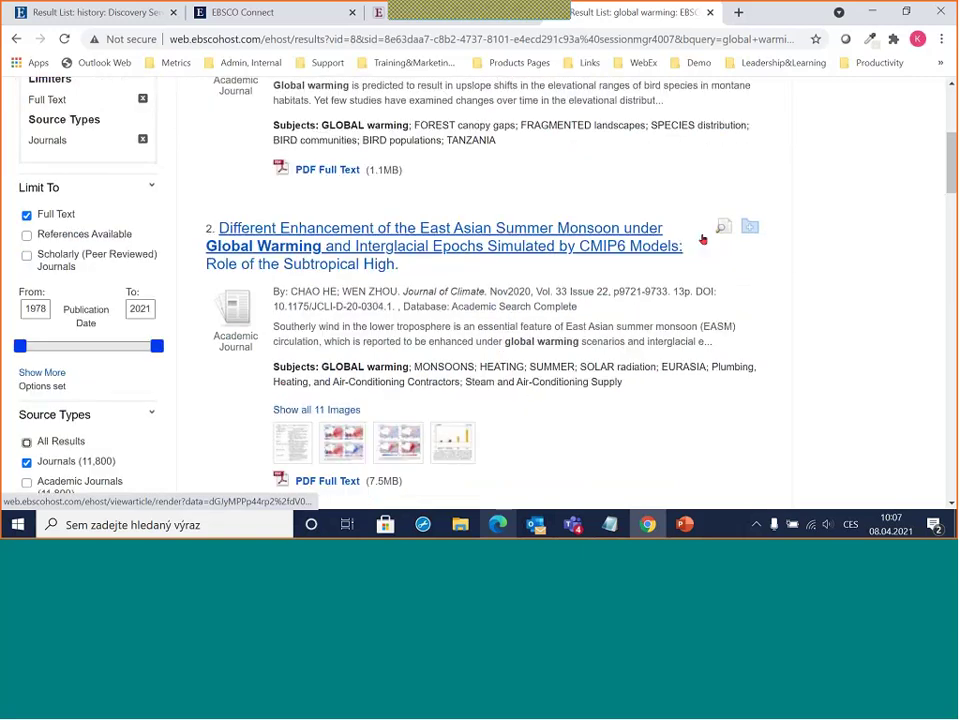
pyautogui.scroll(-3, 692, 240)
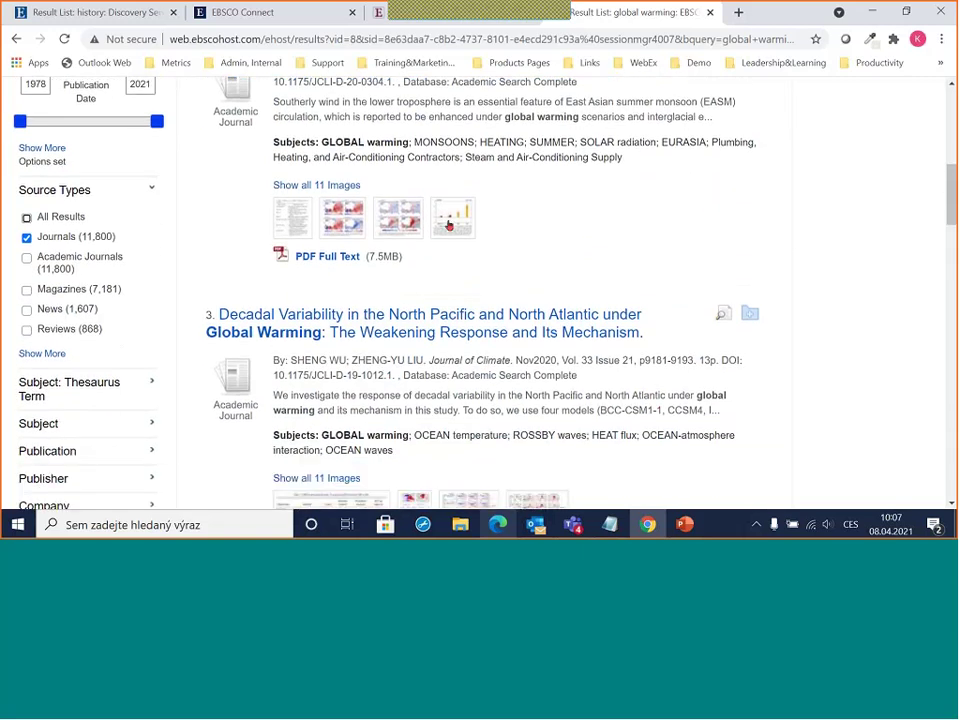
pyautogui.scroll(-2, 449, 226)
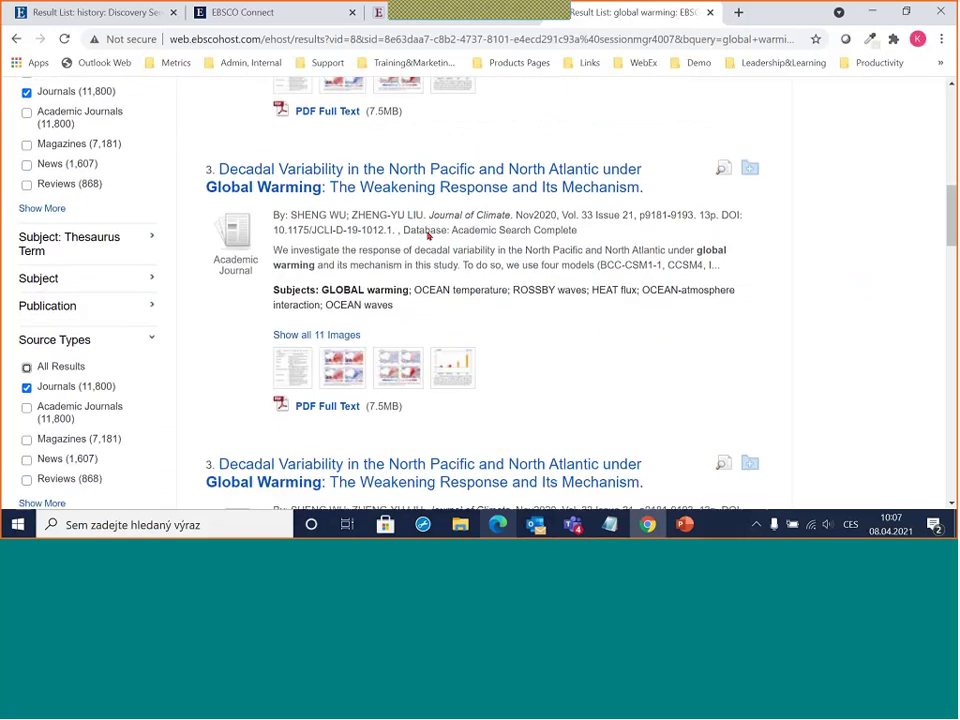
pyautogui.scroll(10, 427, 236)
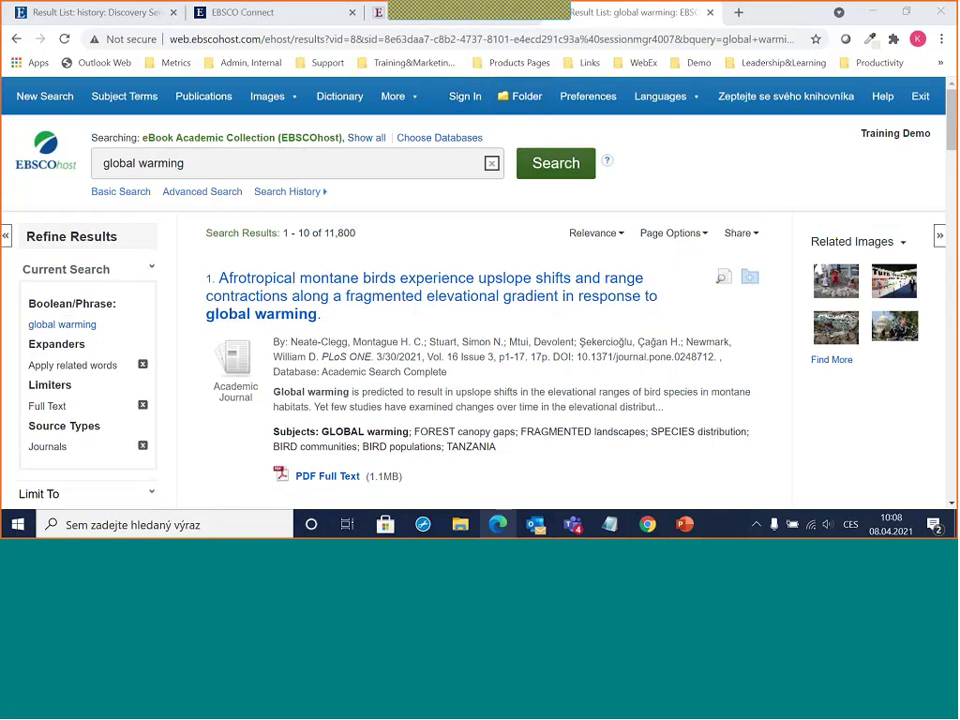
pyautogui.click(748, 282)
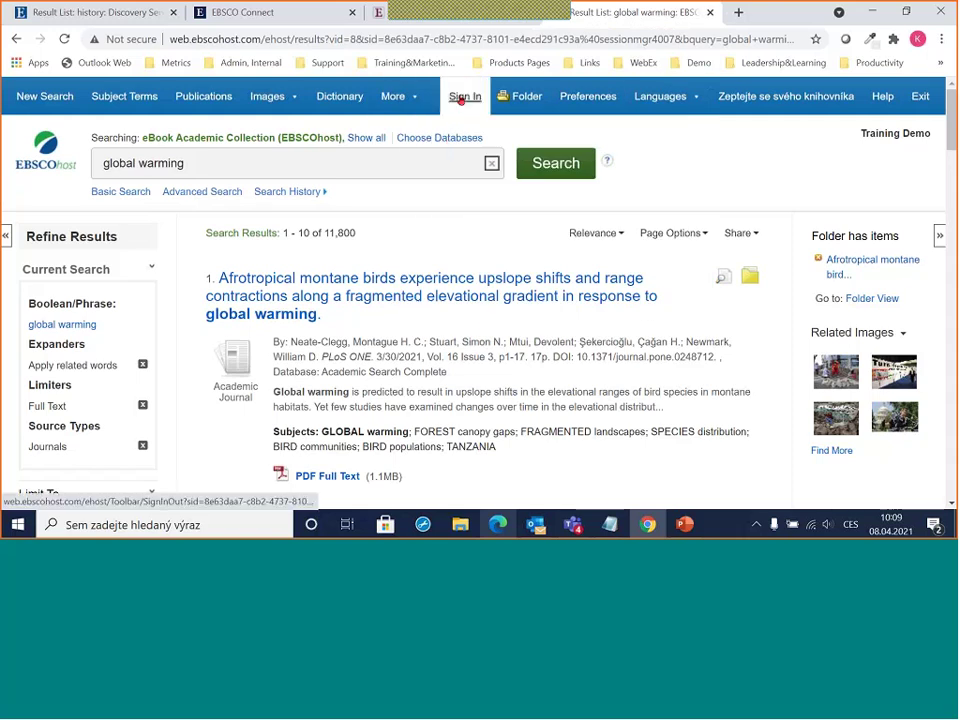
# - Go to the sign-in page and open the sign-up form for creating a new account
pyautogui.click(461, 98)
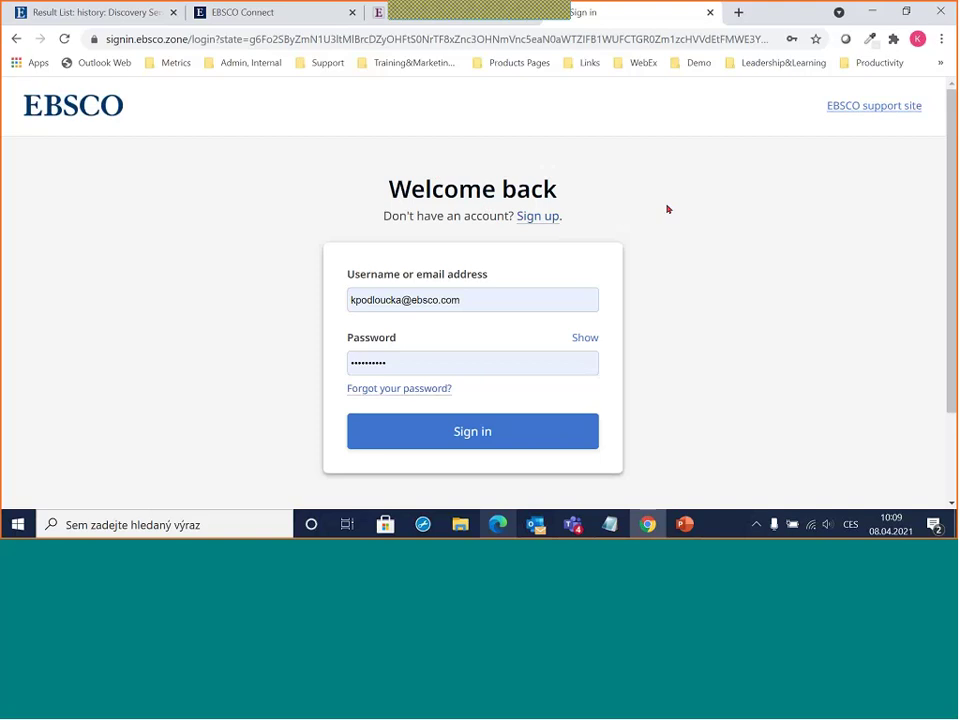
pyautogui.click(538, 217)
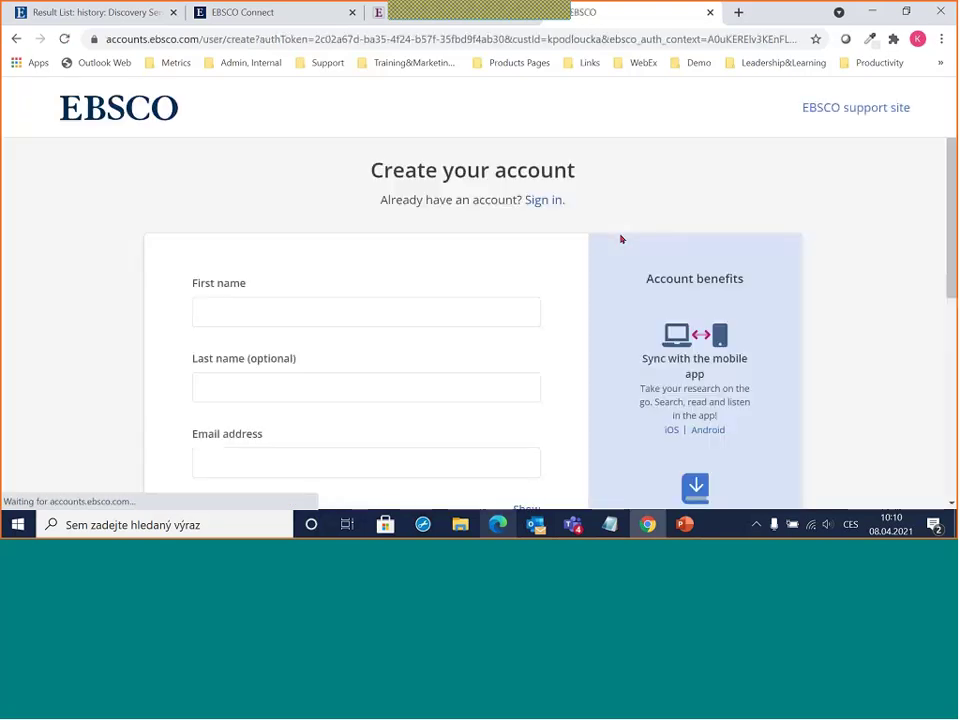
pyautogui.scroll(-2, 361, 210)
pyautogui.scroll(-1, 361, 210)
pyautogui.scroll(3, 361, 210)
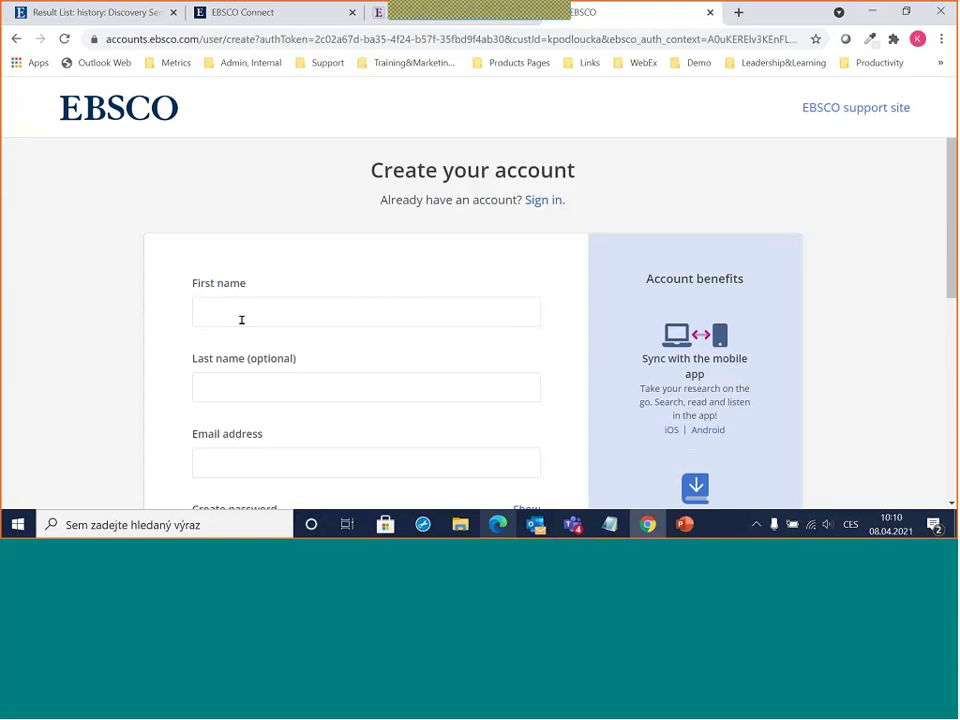
# - Examine the first name, last name and email address fields of the account form without filling them in
pyautogui.click(240, 312)
pyautogui.scroll(-1, 300, 270)
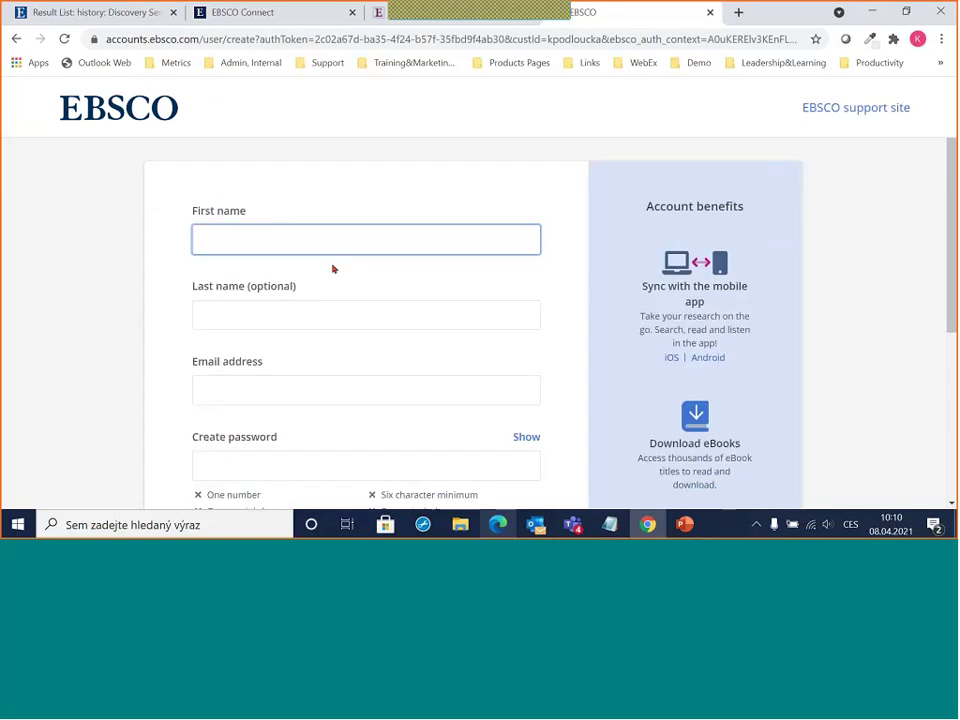
pyautogui.scroll(-1, 265, 232)
pyautogui.click(265, 232)
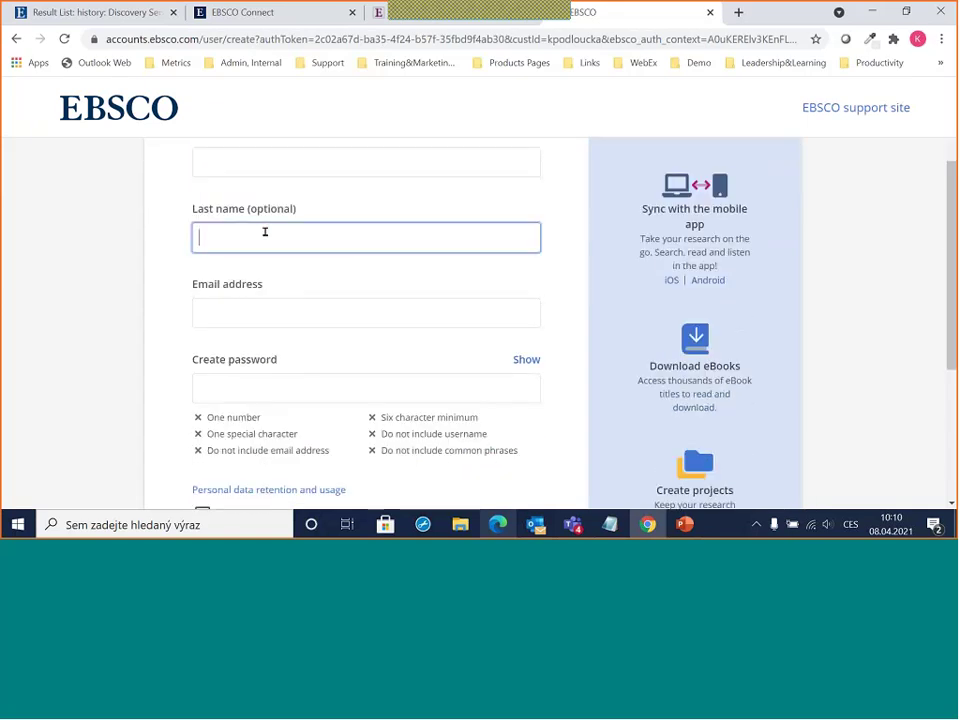
pyautogui.scroll(-1, 320, 238)
pyautogui.click(304, 240)
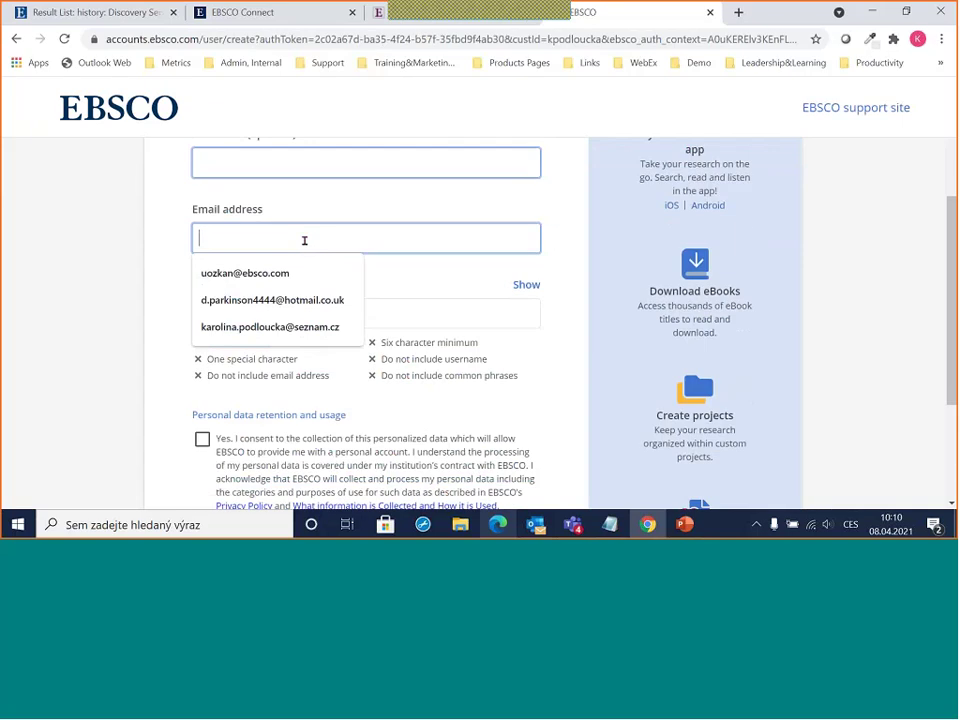
pyautogui.click(165, 231)
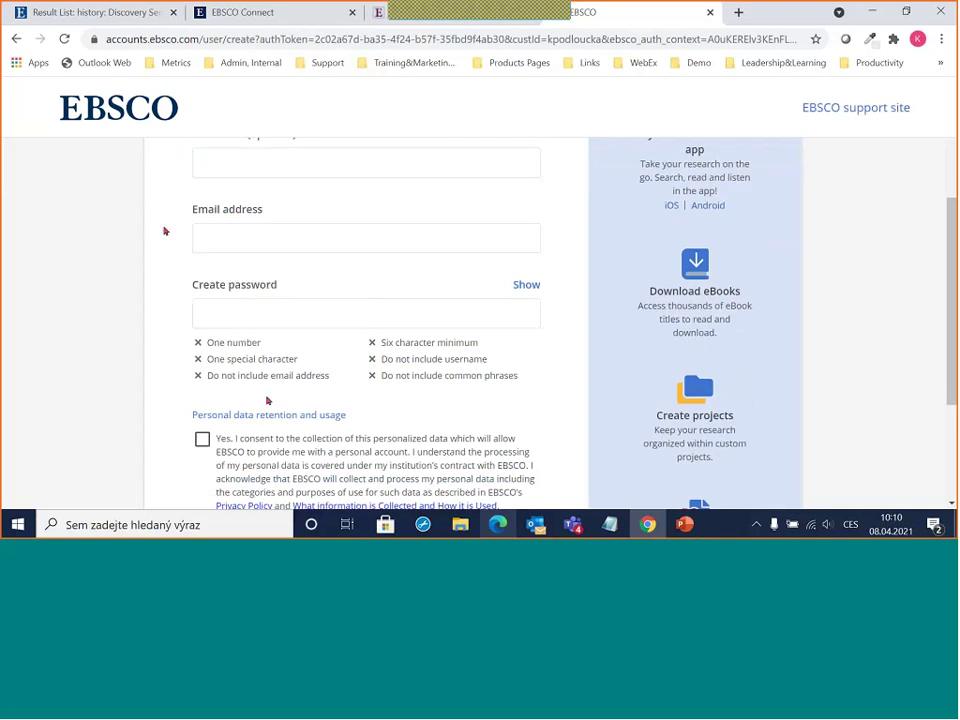
pyautogui.scroll(-1, 214, 326)
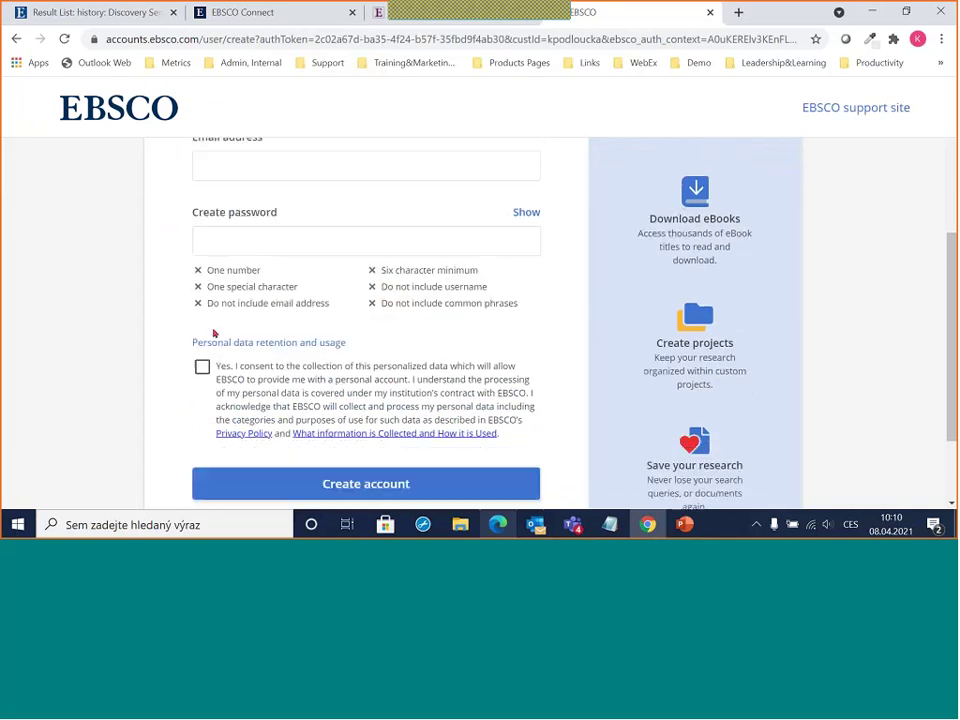
# - Try a sample password in the Create password field to check it against the requirements, and clear the field
pyautogui.click(201, 238)
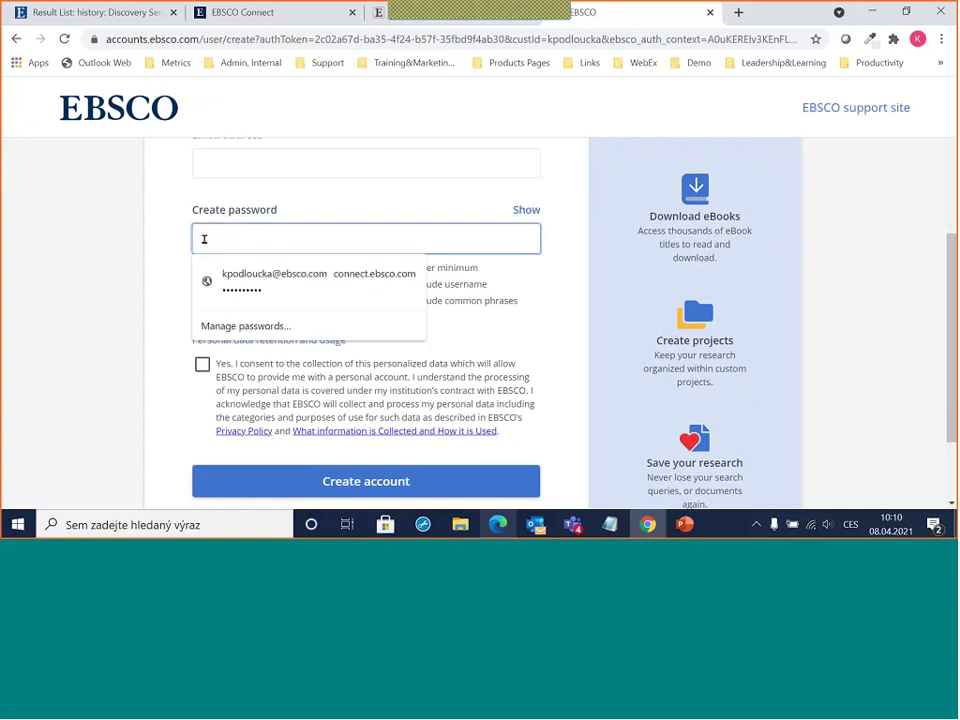
pyautogui.write('•')
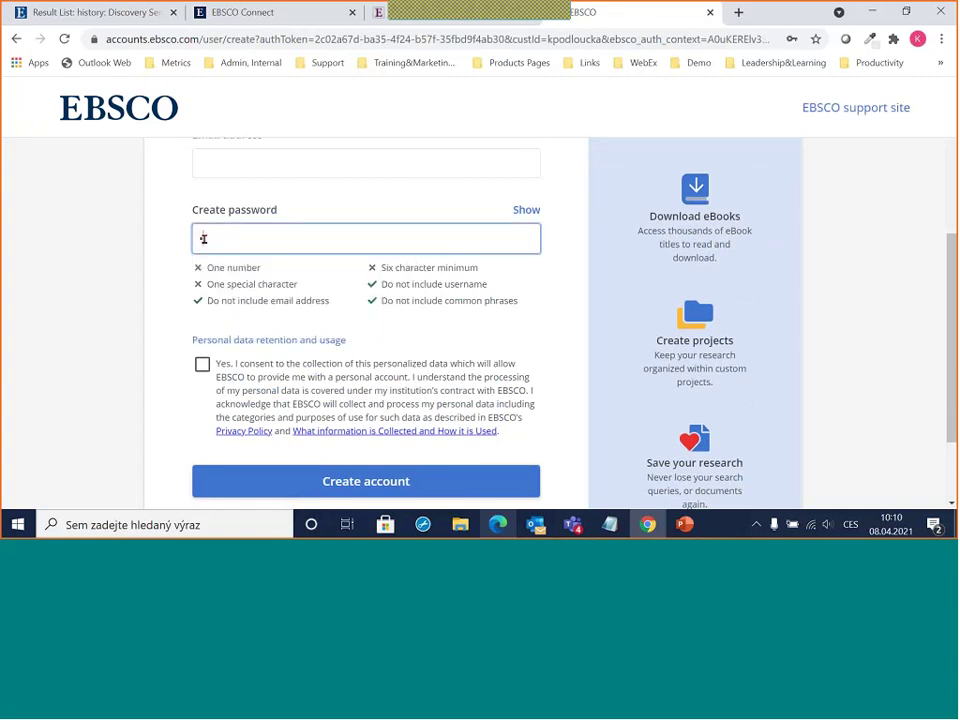
pyautogui.write('•••••••')
pyautogui.doubleClick(203, 240)
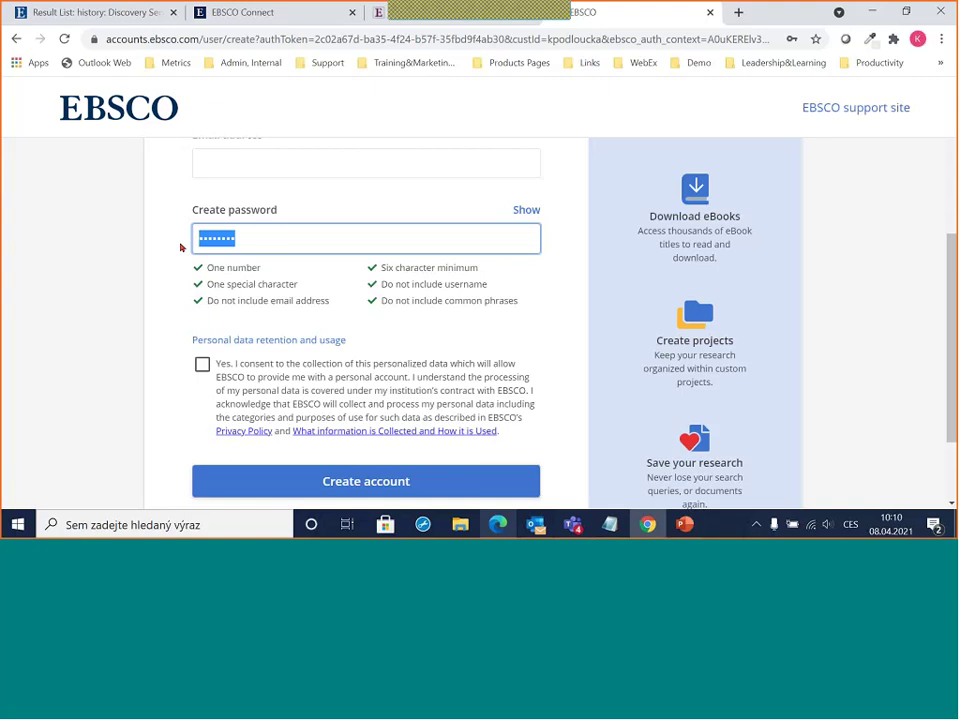
pyautogui.press('BackSpace')
pyautogui.click(288, 287)
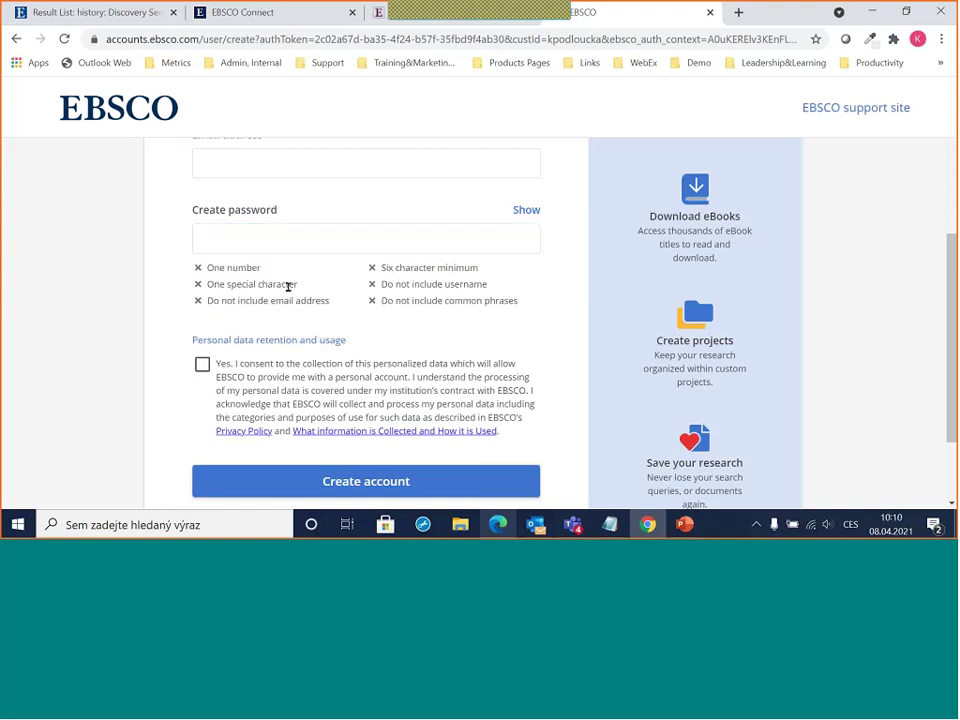
# - Review the personal data consent and leave the sign-up form to sign in with the existing account
pyautogui.scroll(-2, 288, 287)
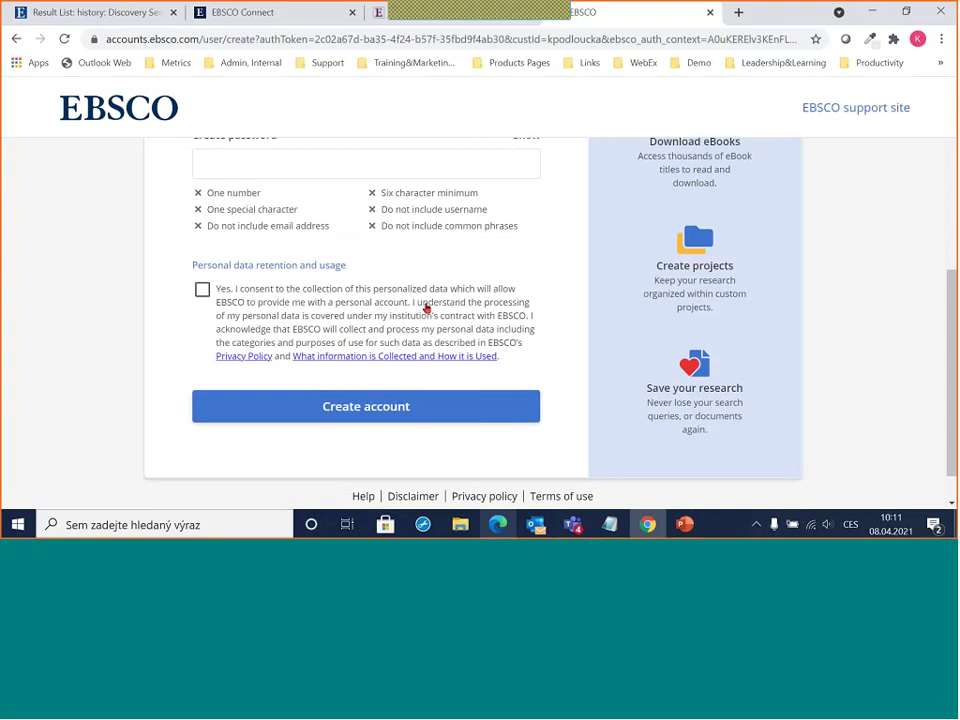
pyautogui.scroll(4, 425, 307)
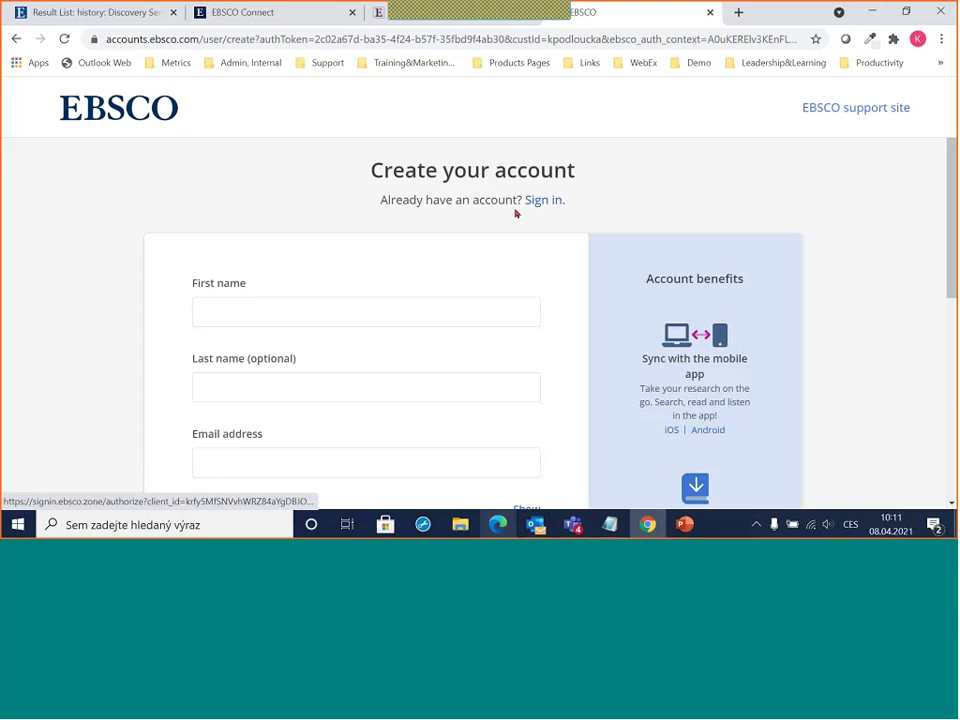
pyautogui.click(543, 200)
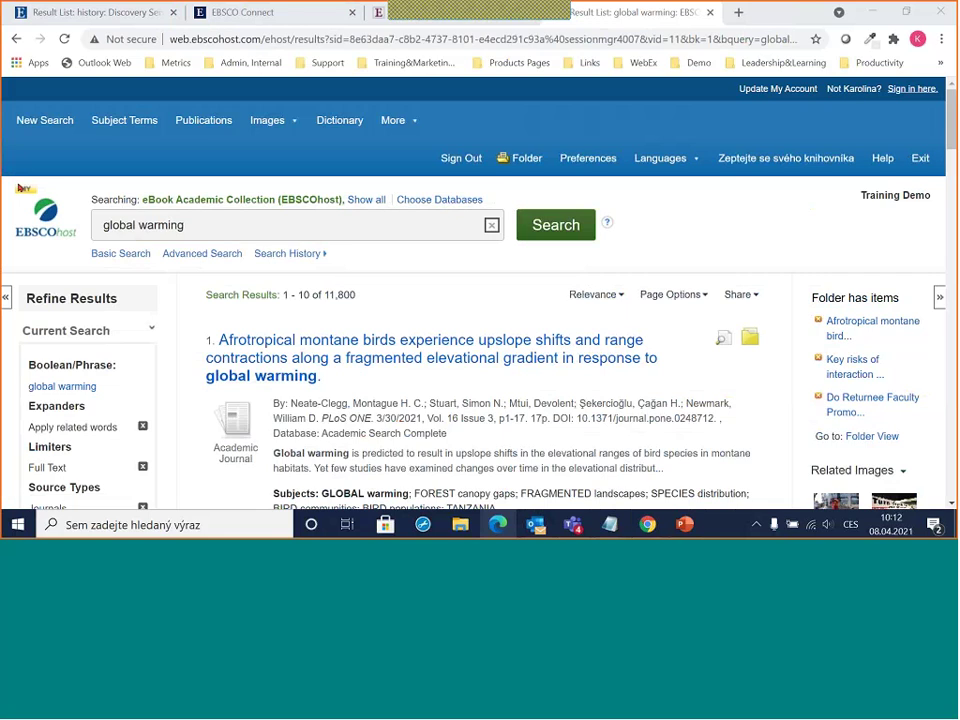
# - Open the personal folder and view its saved articles and category list
pyautogui.click(664, 158)
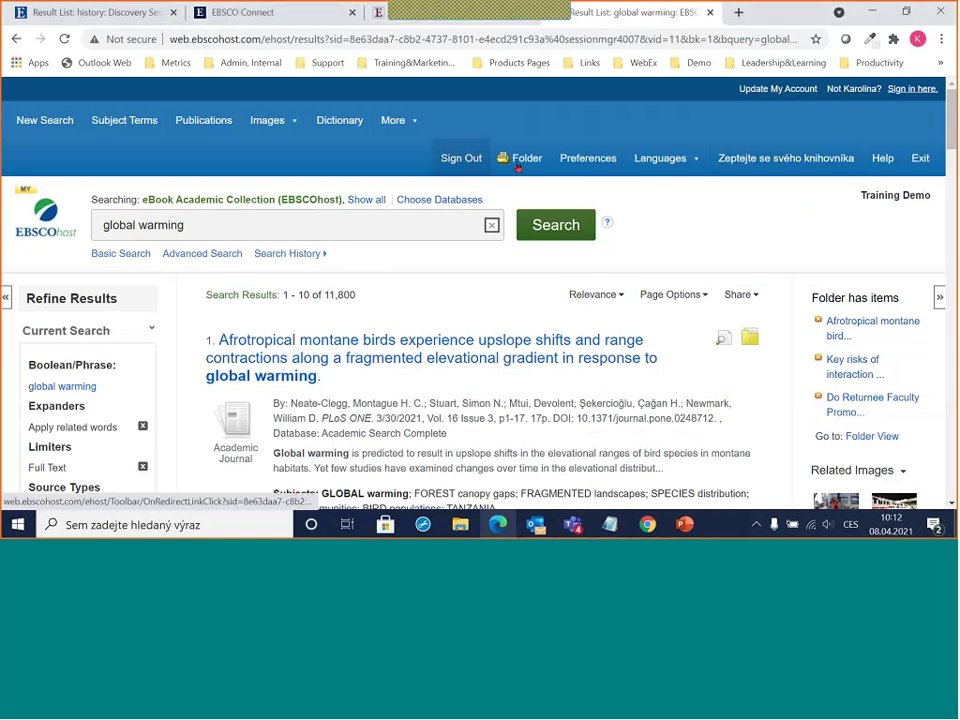
pyautogui.click(500, 172)
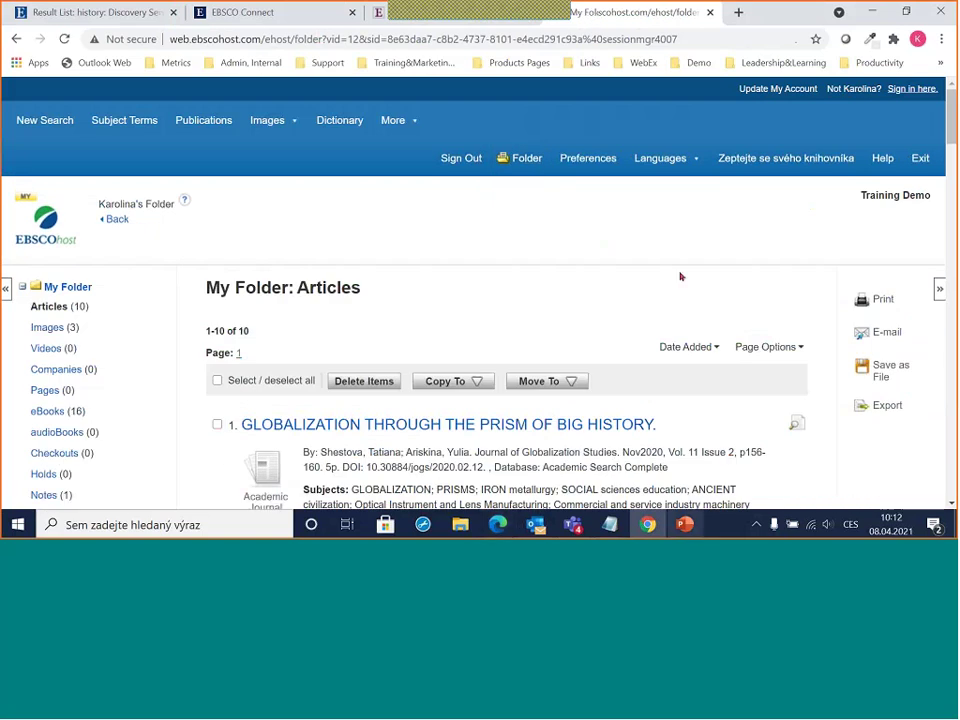
pyautogui.scroll(-3, 585, 242)
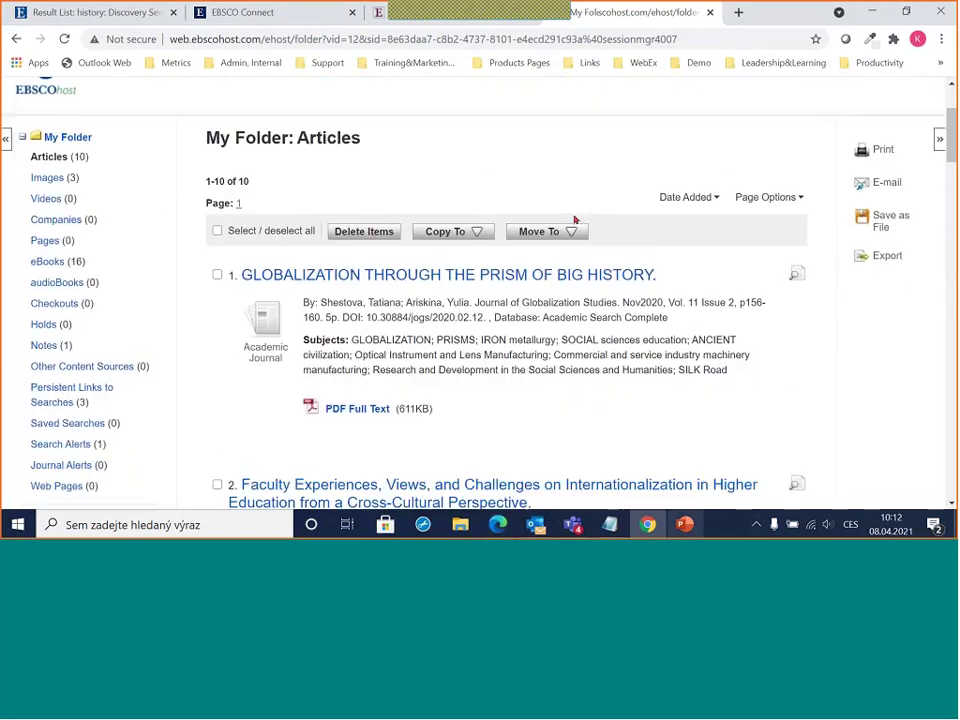
# - Look over the saved articles, and open the Images category to browse the saved images
pyautogui.scroll(-3, 575, 219)
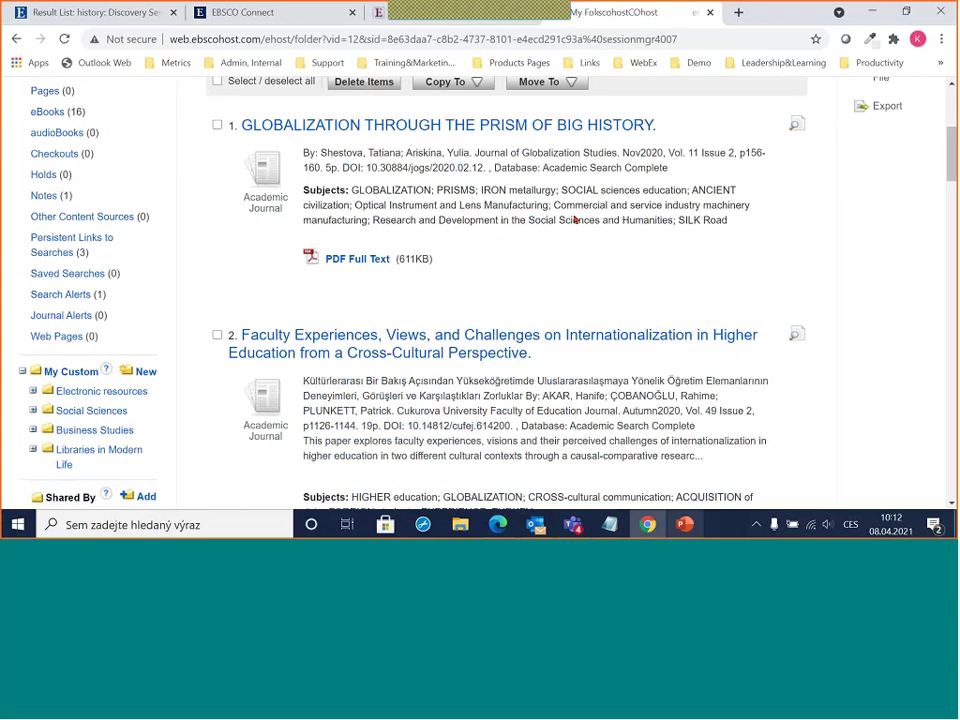
pyautogui.scroll(6, 575, 219)
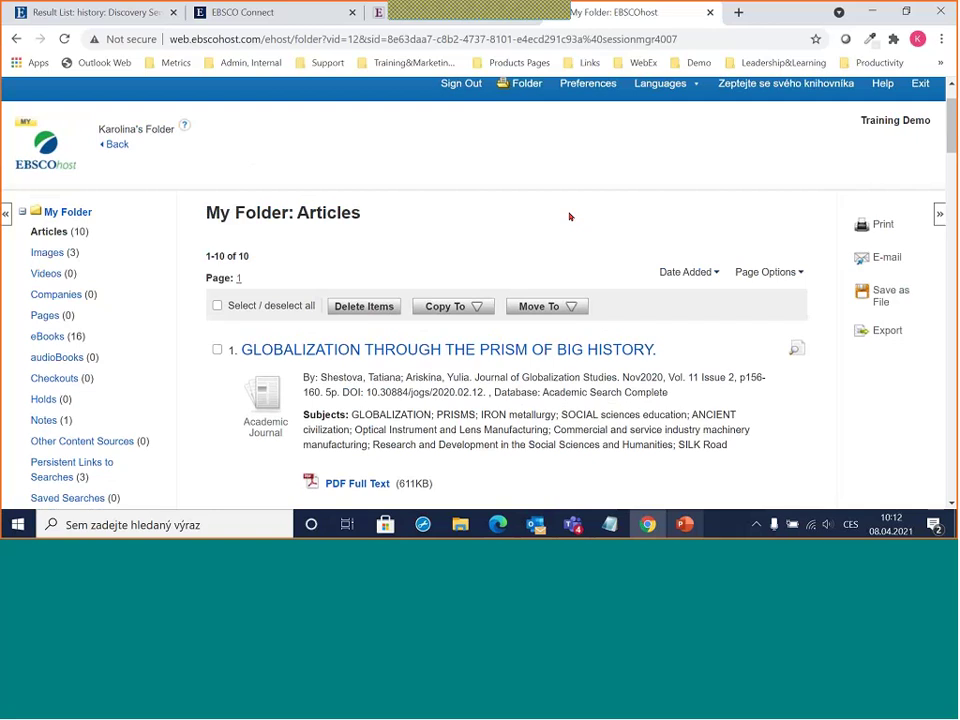
pyautogui.scroll(1, 133, 245)
pyautogui.scroll(-2, 133, 245)
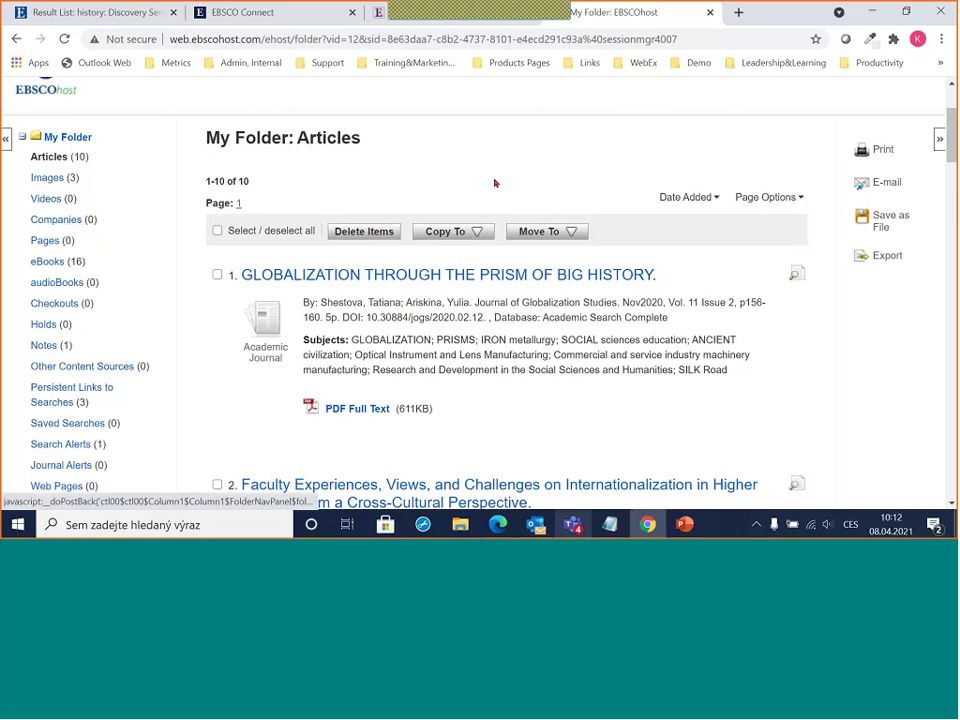
pyautogui.click(38, 178)
pyautogui.scroll(-3, 195, 204)
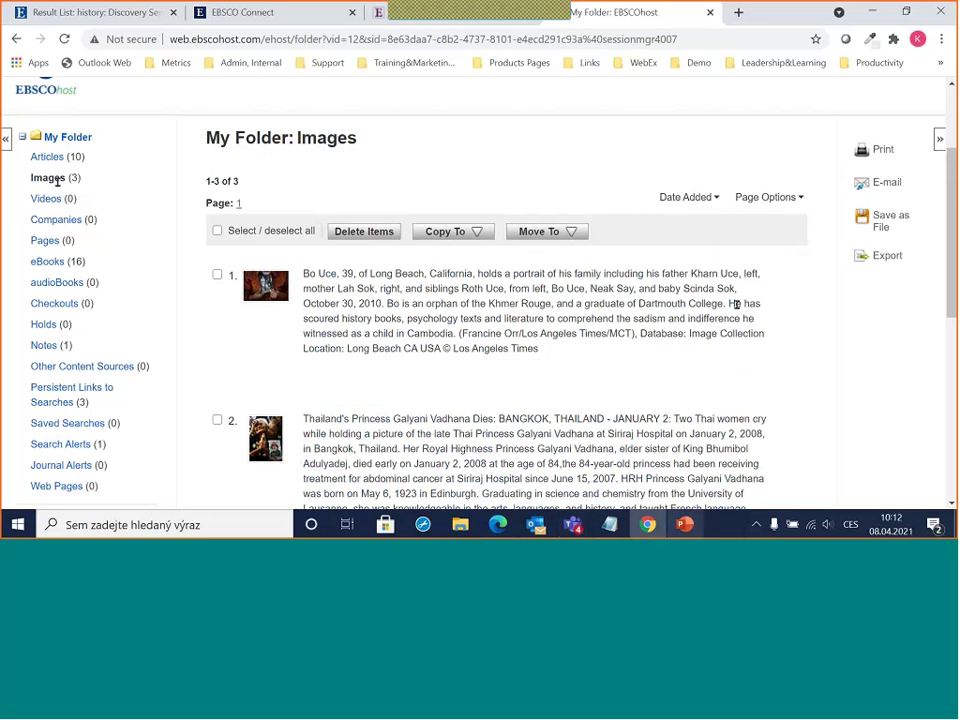
pyautogui.scroll(-1, 452, 237)
pyautogui.scroll(-3, 452, 237)
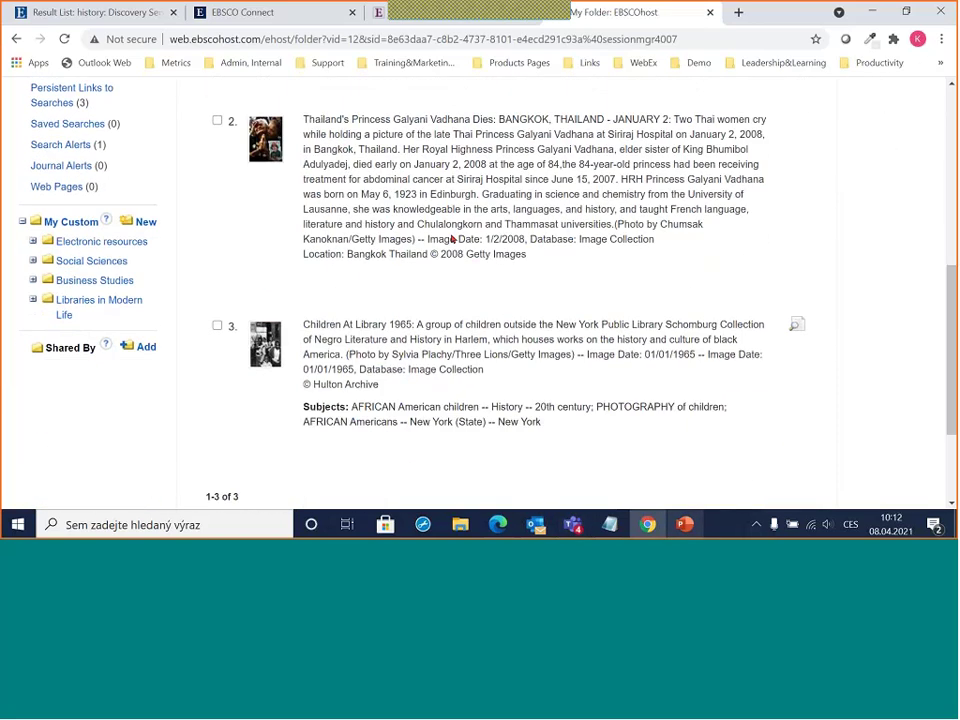
pyautogui.scroll(3, 452, 237)
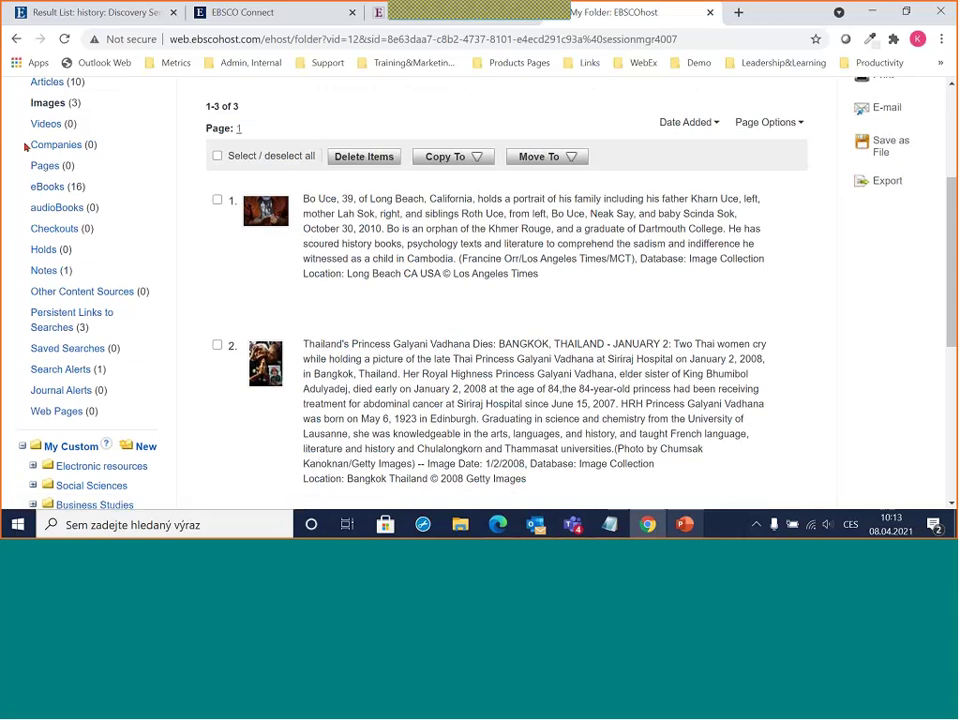
# - Open the eBooks category of the personal folder and browse the saved eBooks
pyautogui.click(58, 147)
pyautogui.click(36, 190)
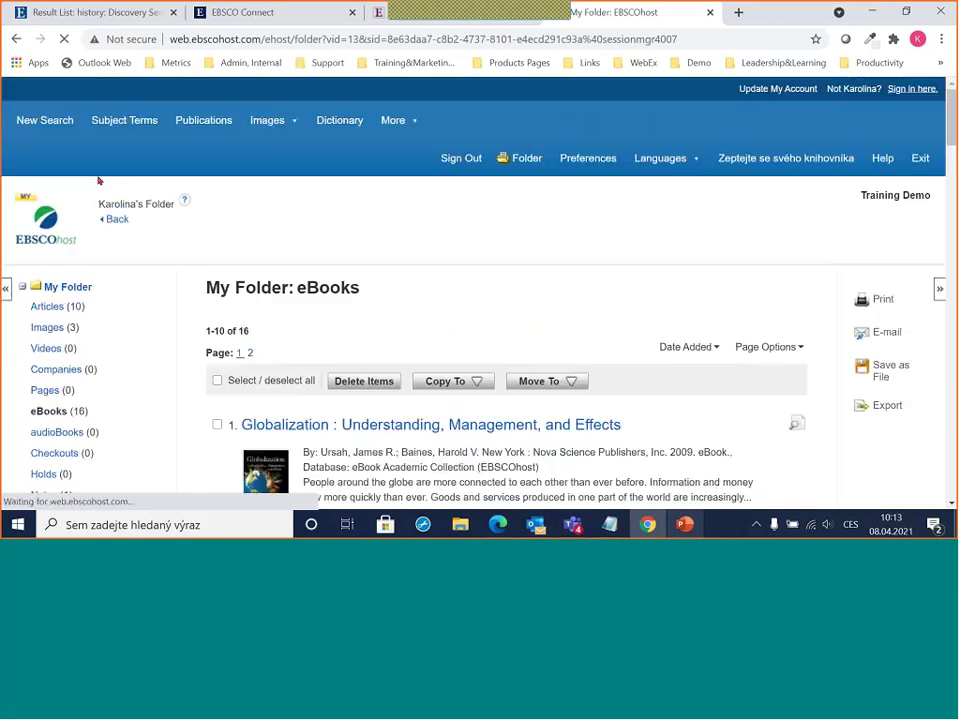
pyautogui.scroll(-3, 396, 224)
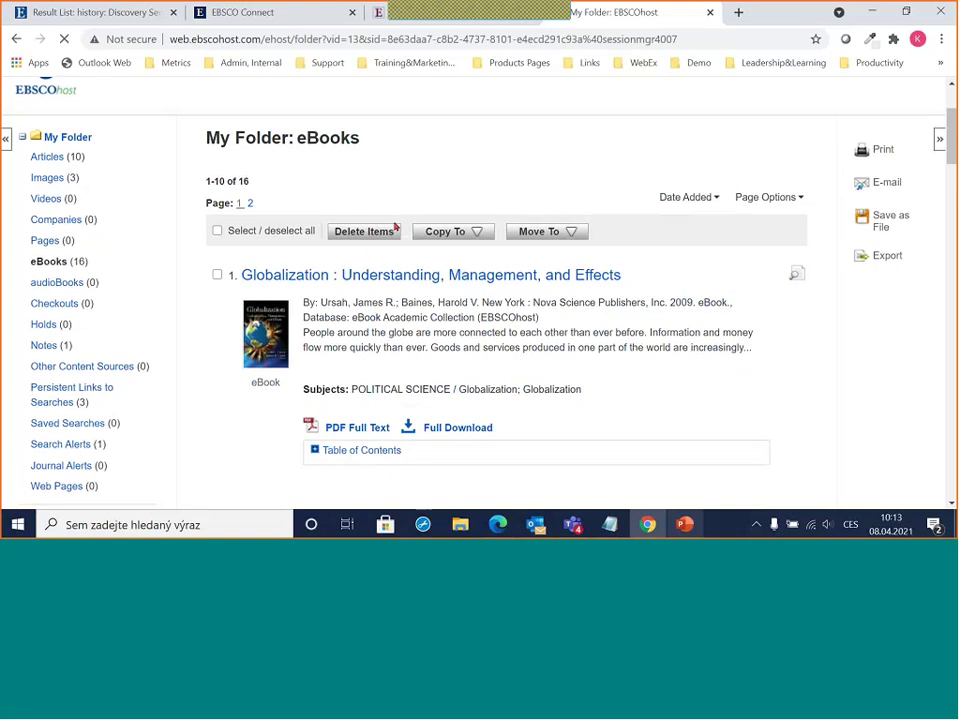
pyautogui.scroll(-2, 396, 228)
pyautogui.scroll(-6, 391, 226)
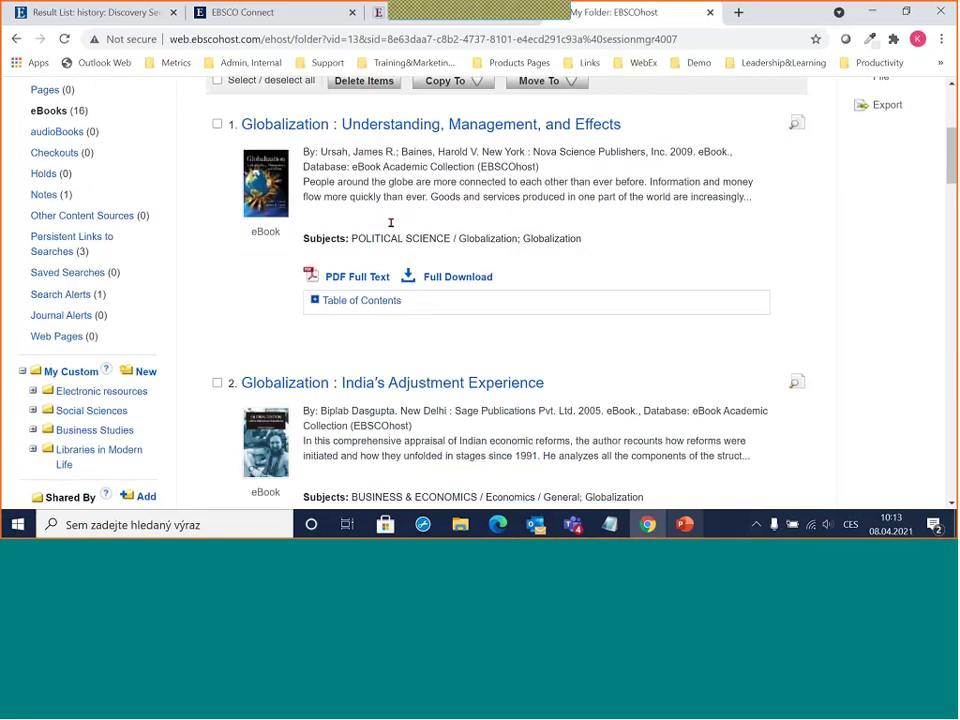
pyautogui.scroll(-5, 391, 228)
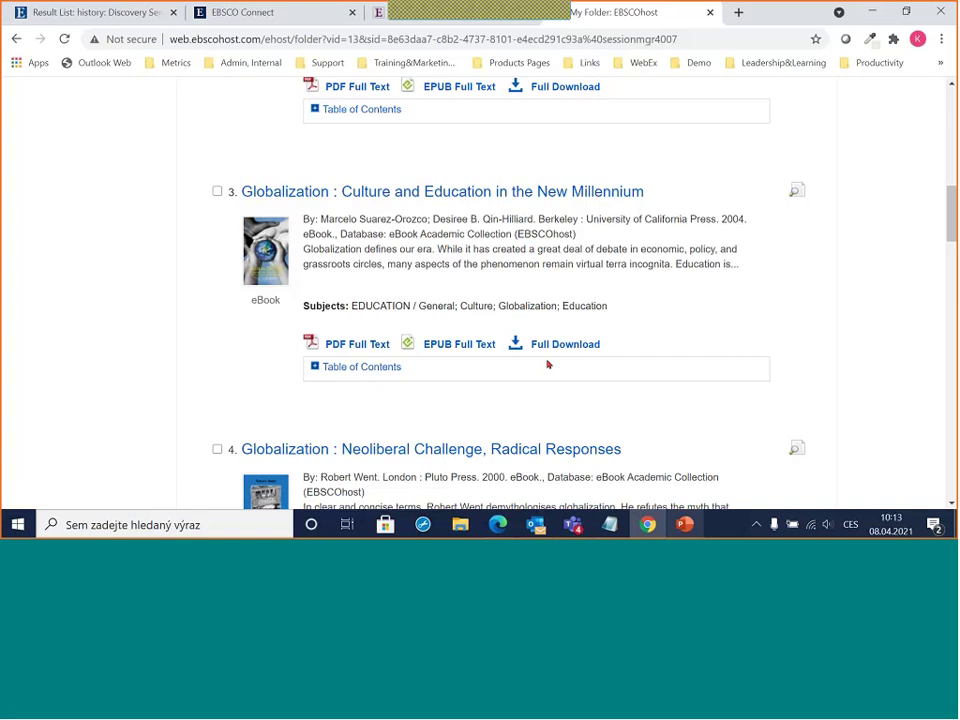
pyautogui.scroll(5, 511, 318)
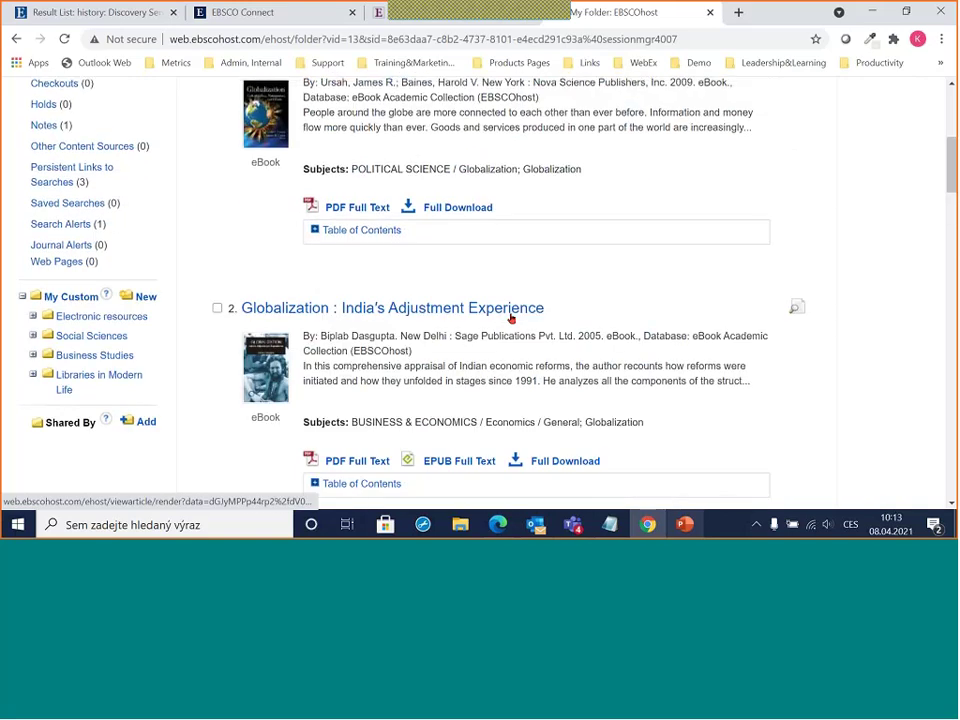
pyautogui.scroll(2, 511, 318)
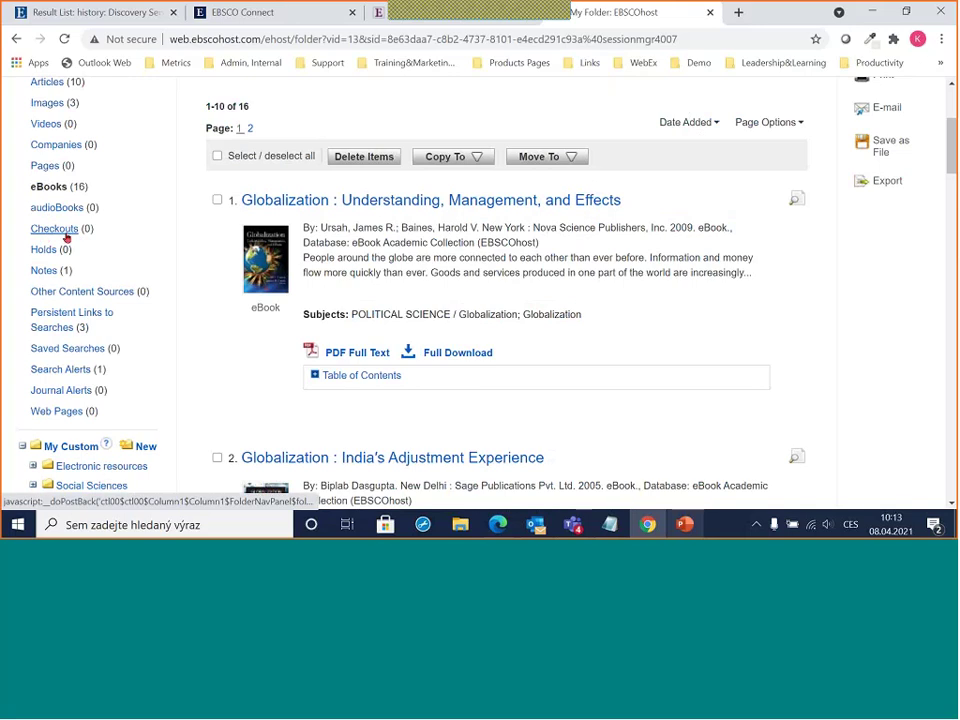
# - Open the Notes category to view the saved note, and review the remaining categories from Persistent Links to Searches to Web Pages
pyautogui.scroll(-1, 64, 150)
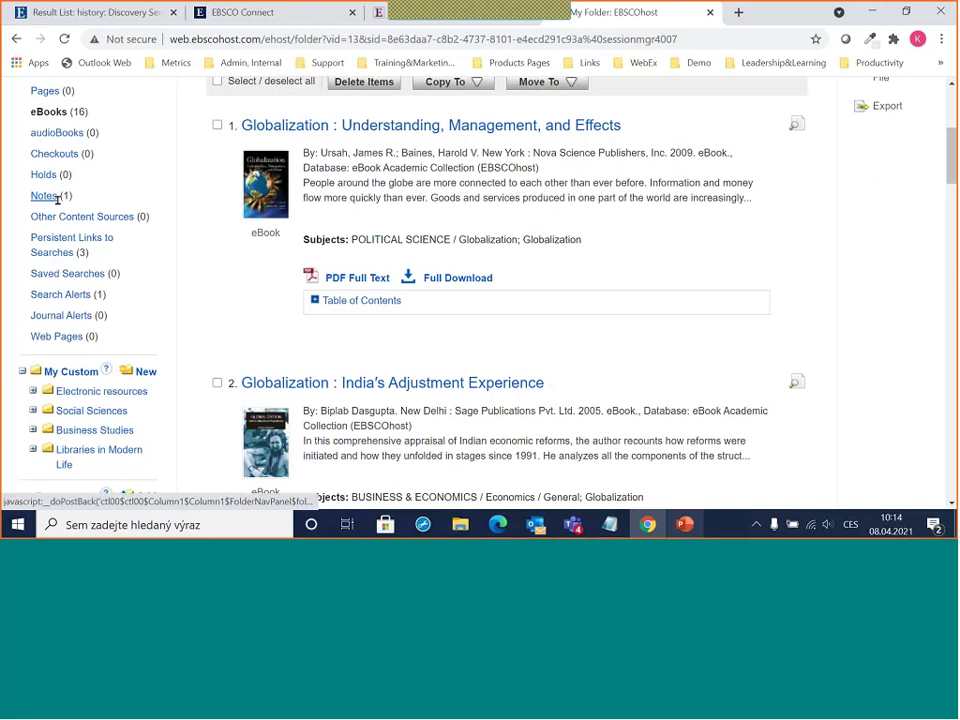
pyautogui.click(45, 196)
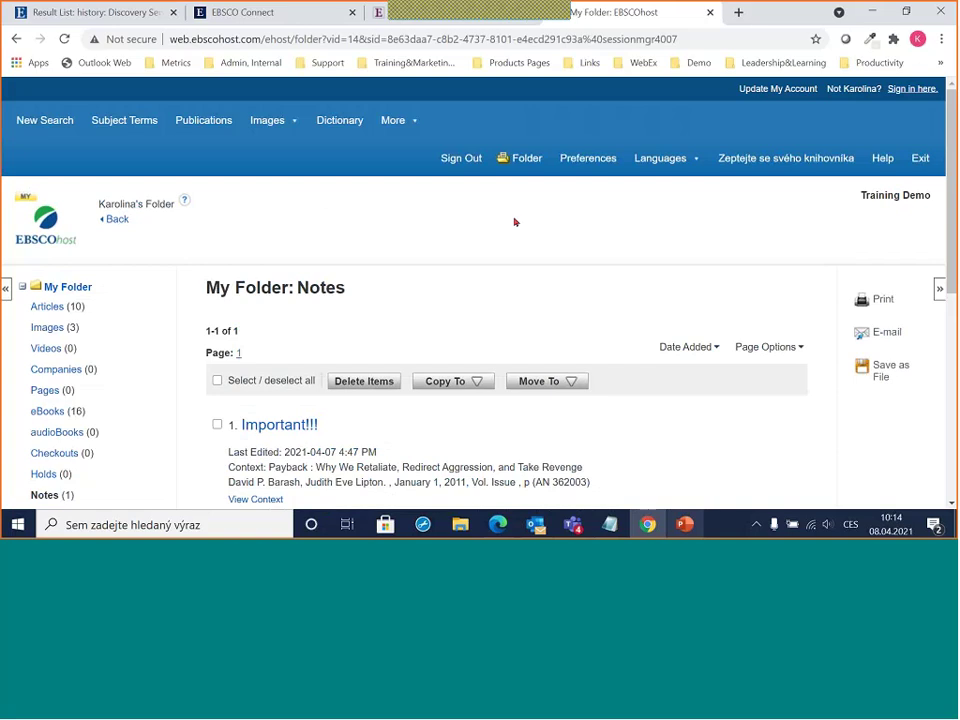
pyautogui.scroll(-2, 515, 222)
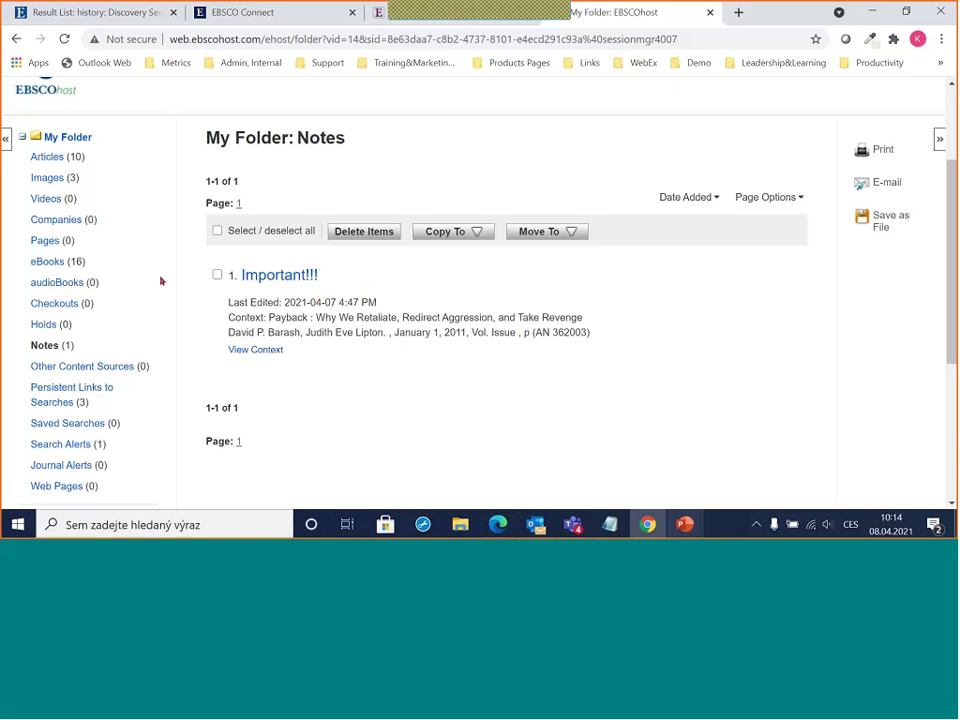
pyautogui.scroll(-3, 161, 282)
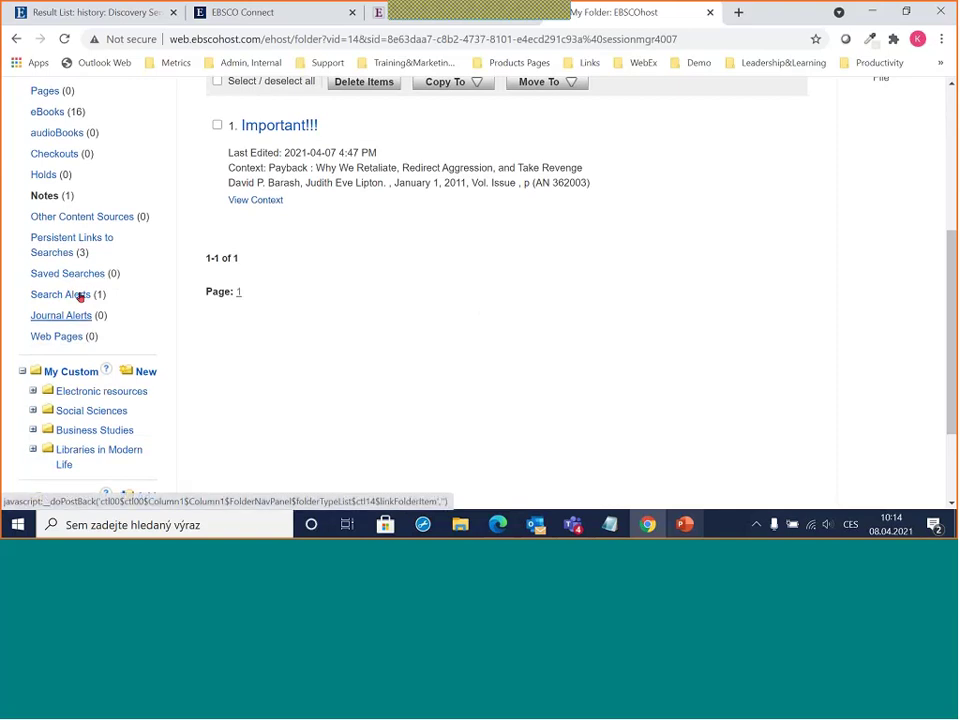
pyautogui.scroll(3, 169, 195)
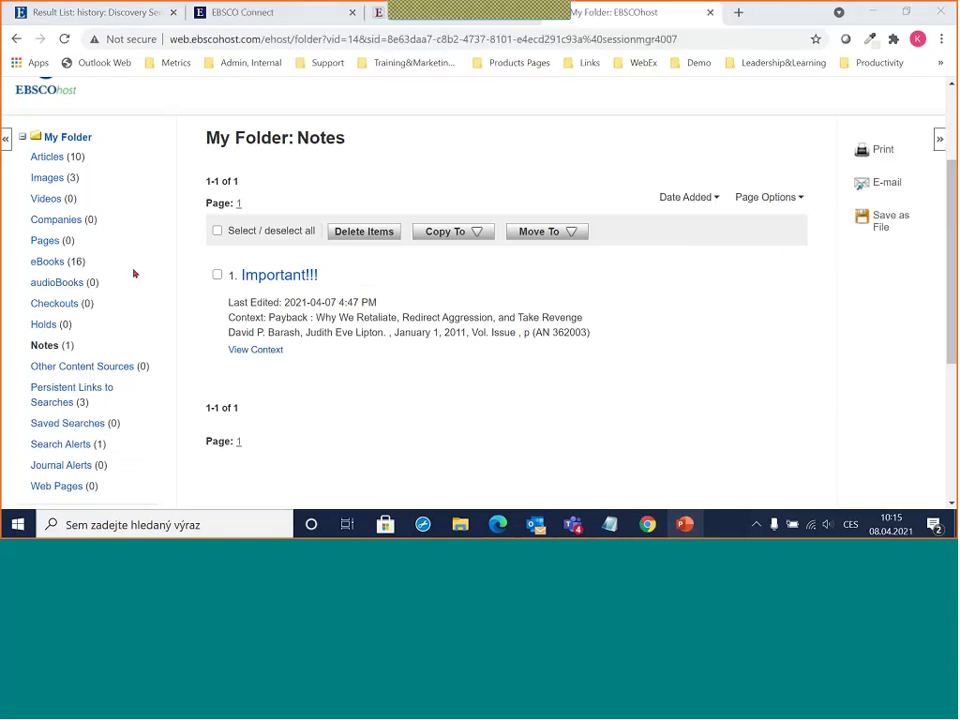
pyautogui.scroll(-3, 134, 273)
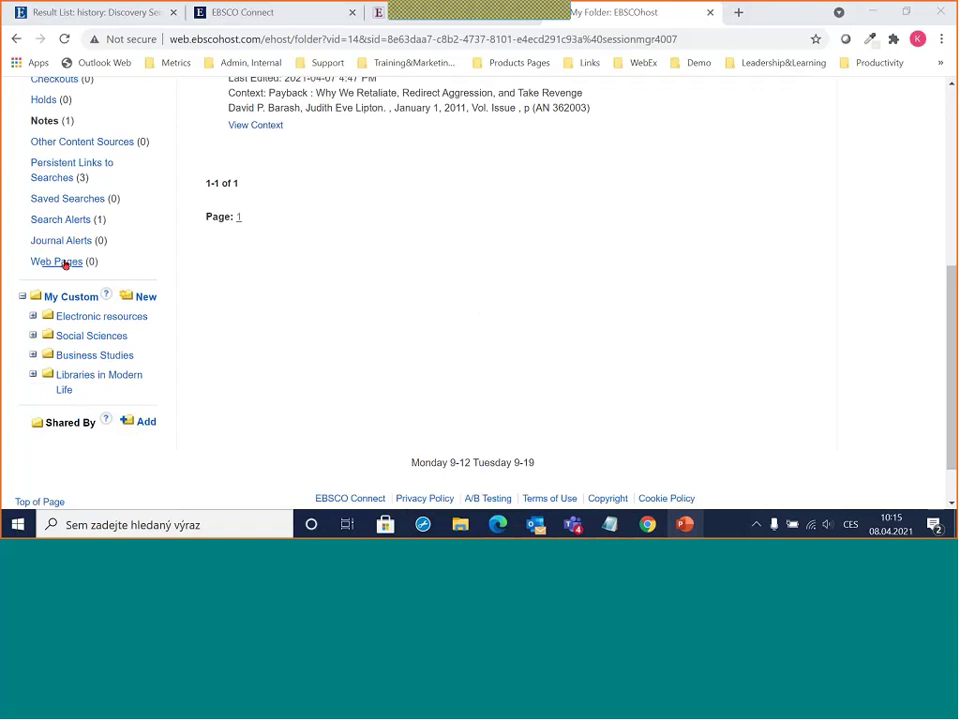
# - Expand the Electronic resources custom folder, its Persistent links subfolder and the Social Sciences folder to examine their contents
pyautogui.scroll(-2, 135, 321)
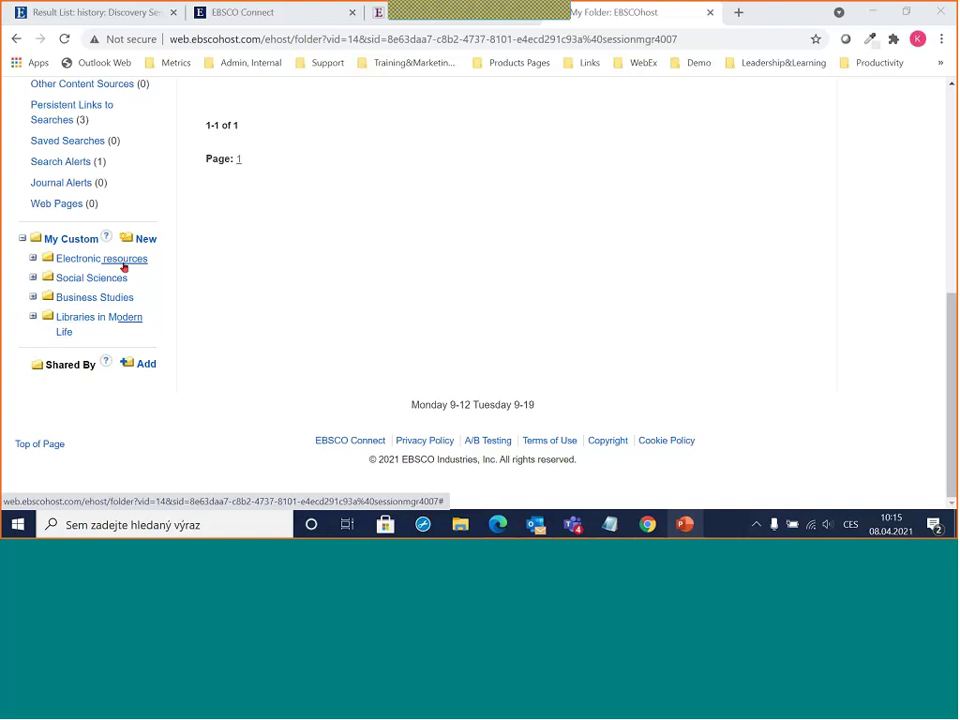
pyautogui.click(32, 259)
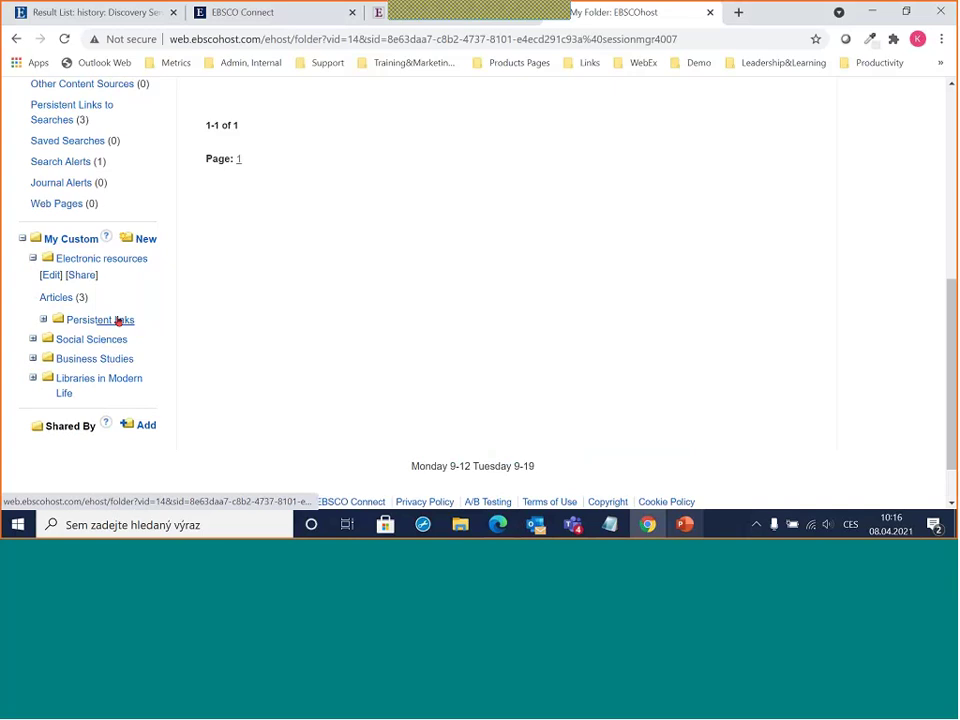
pyautogui.click(43, 321)
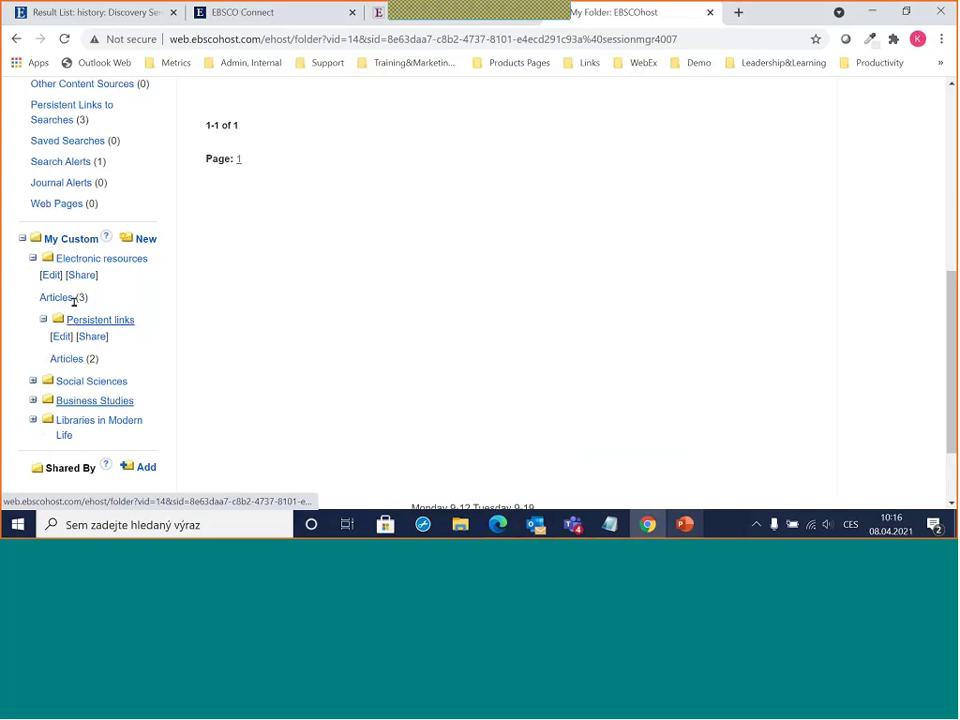
pyautogui.scroll(-2, 79, 364)
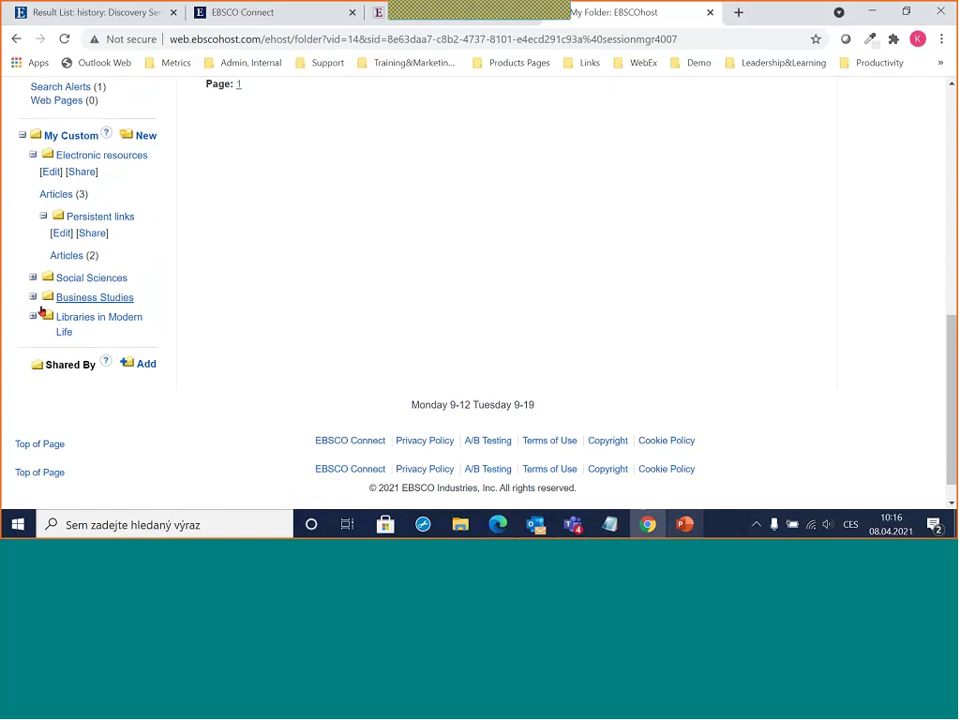
pyautogui.click(33, 279)
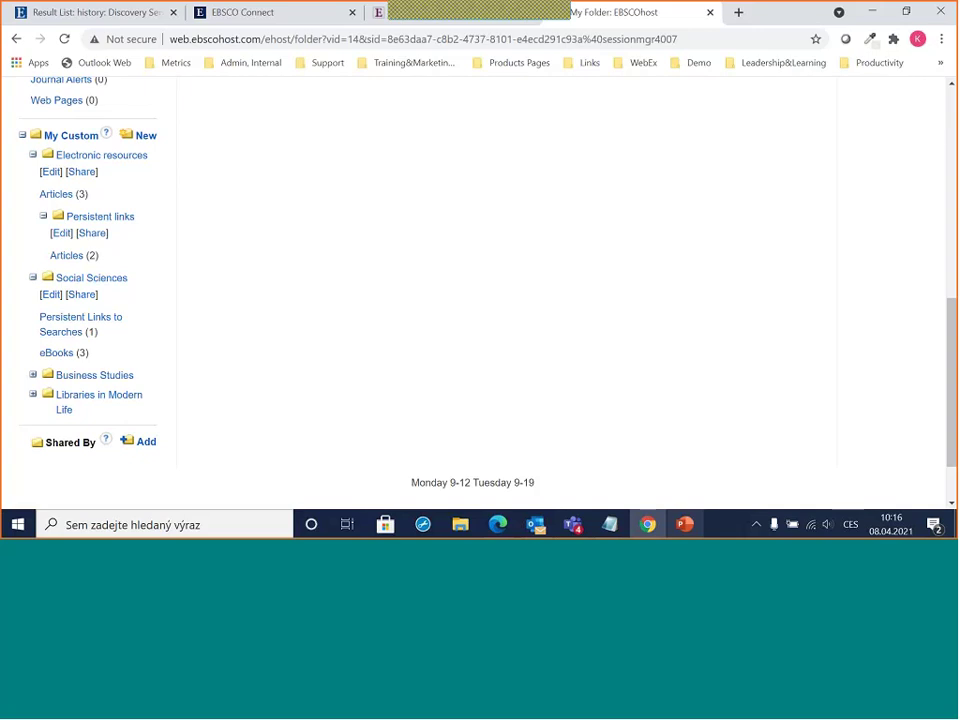
pyautogui.scroll(3, 83, 260)
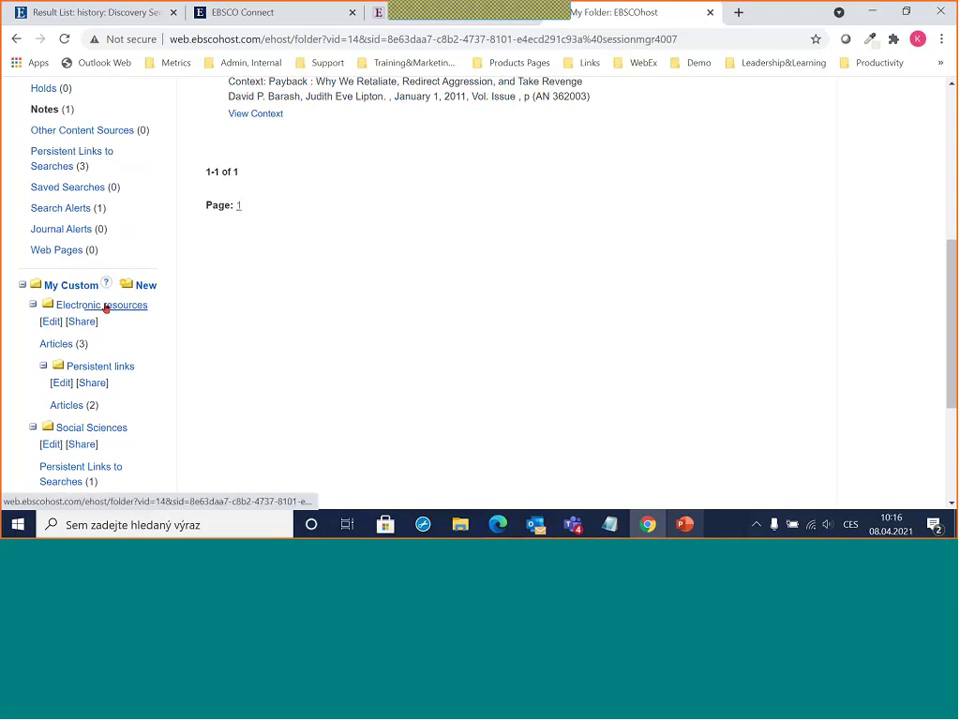
pyautogui.scroll(-1, 120, 318)
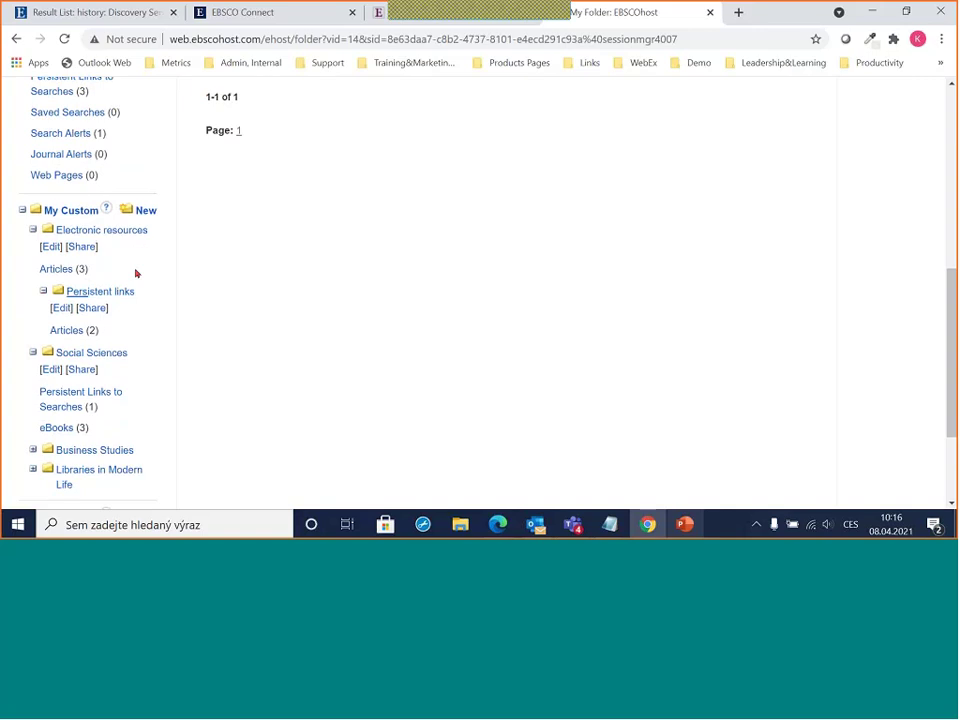
# - Start a new custom folder and name it Global warming
pyautogui.click(146, 210)
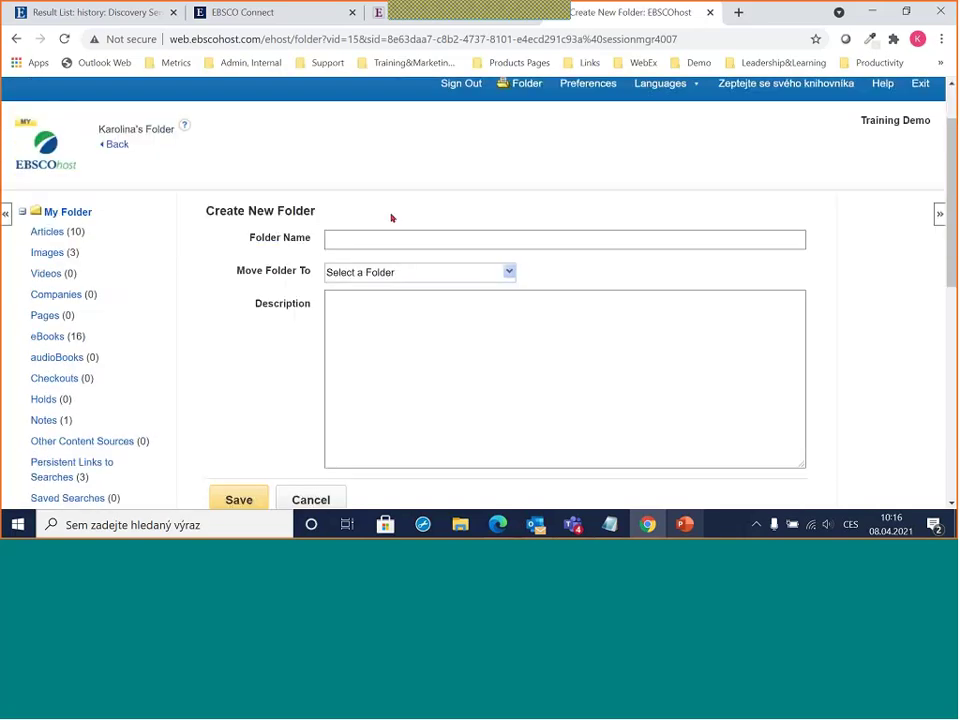
pyautogui.click(395, 239)
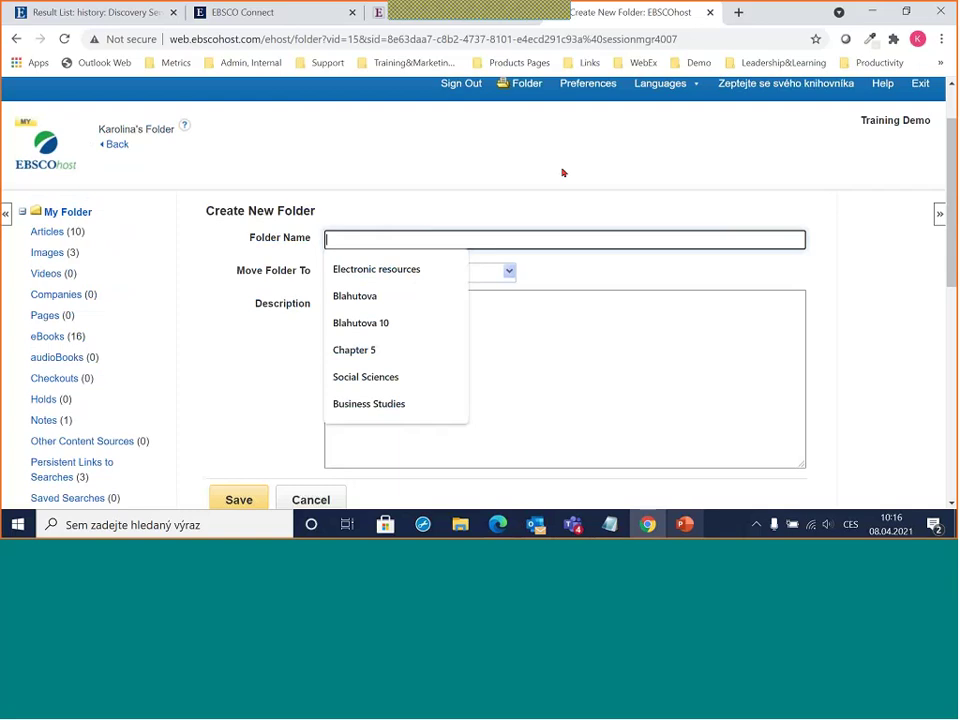
pyautogui.write('G')
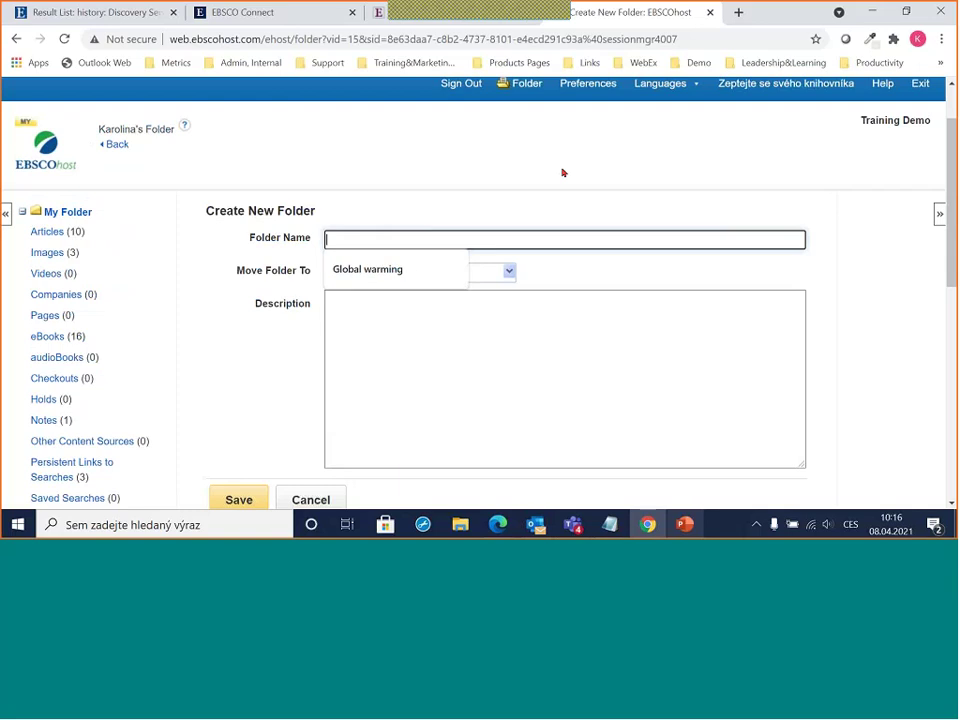
pyautogui.press('Down')
pyautogui.press('Return')
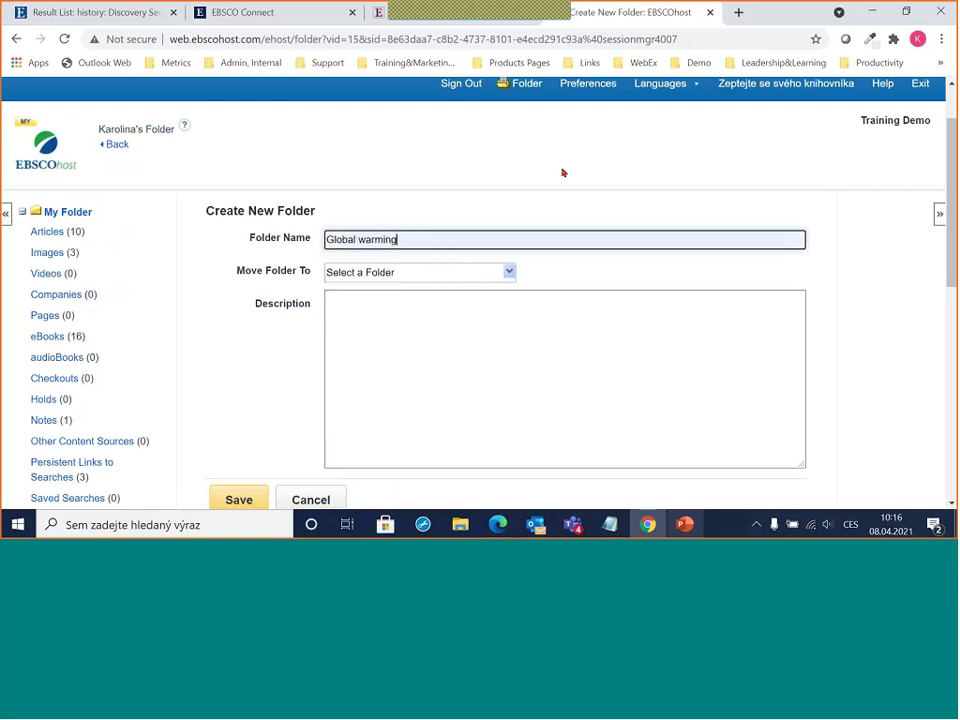
# - Set My Custom as the parent location of the new folder
pyautogui.scroll(-1, 563, 173)
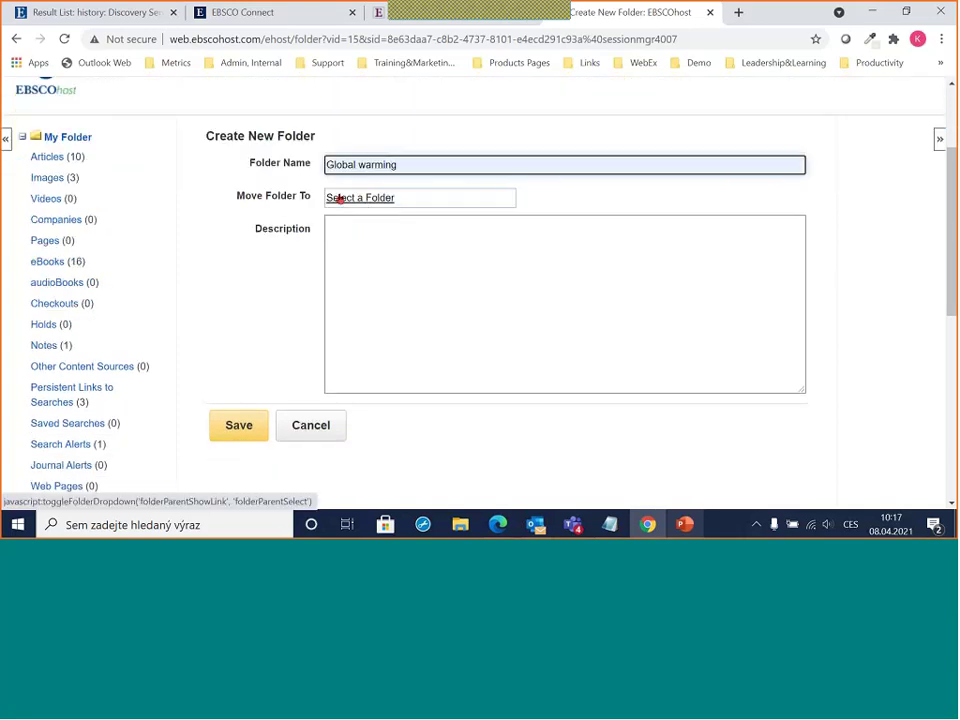
pyautogui.click(341, 198)
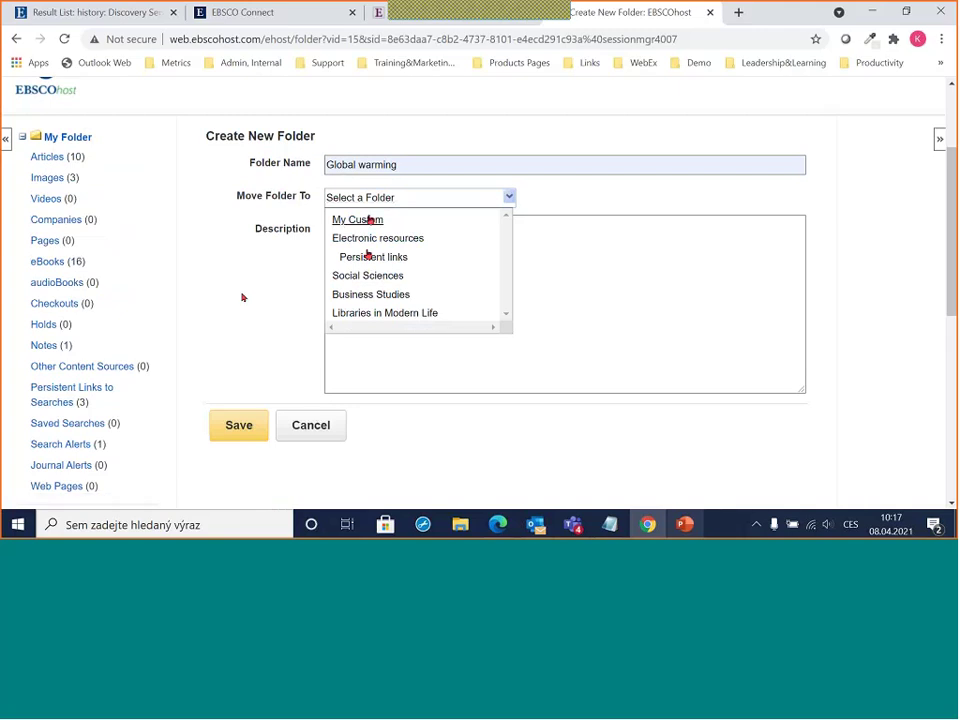
pyautogui.click(370, 219)
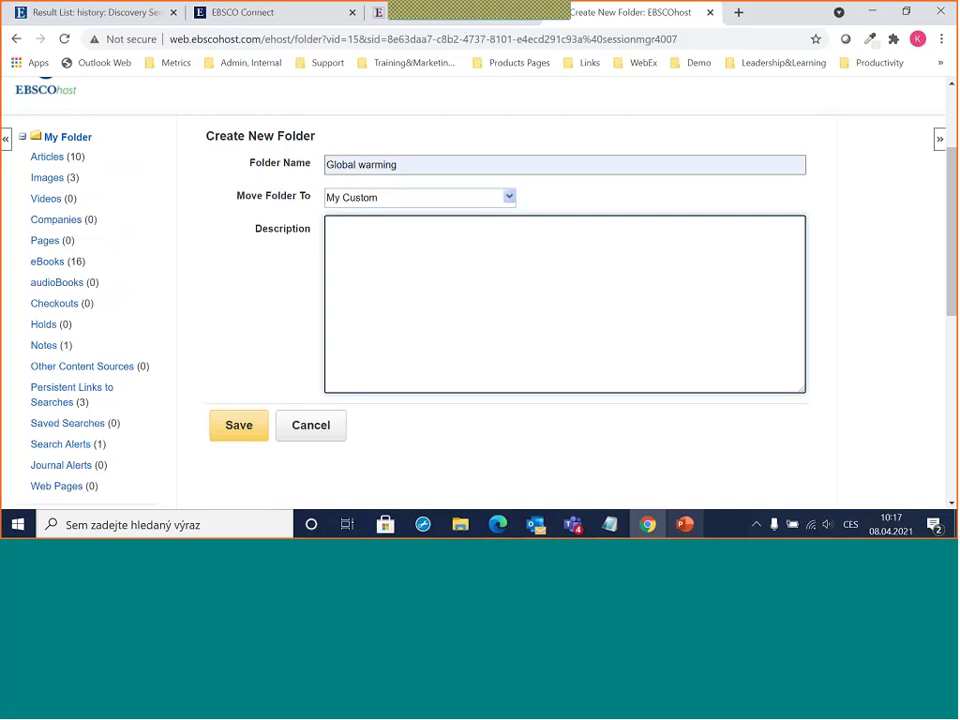
pyautogui.click(371, 200)
# - Add the description "For my research" to the new folder, save it and return to the custom folder list
pyautogui.click(345, 236)
pyautogui.write('For my research')
pyautogui.scroll(-2, 362, 214)
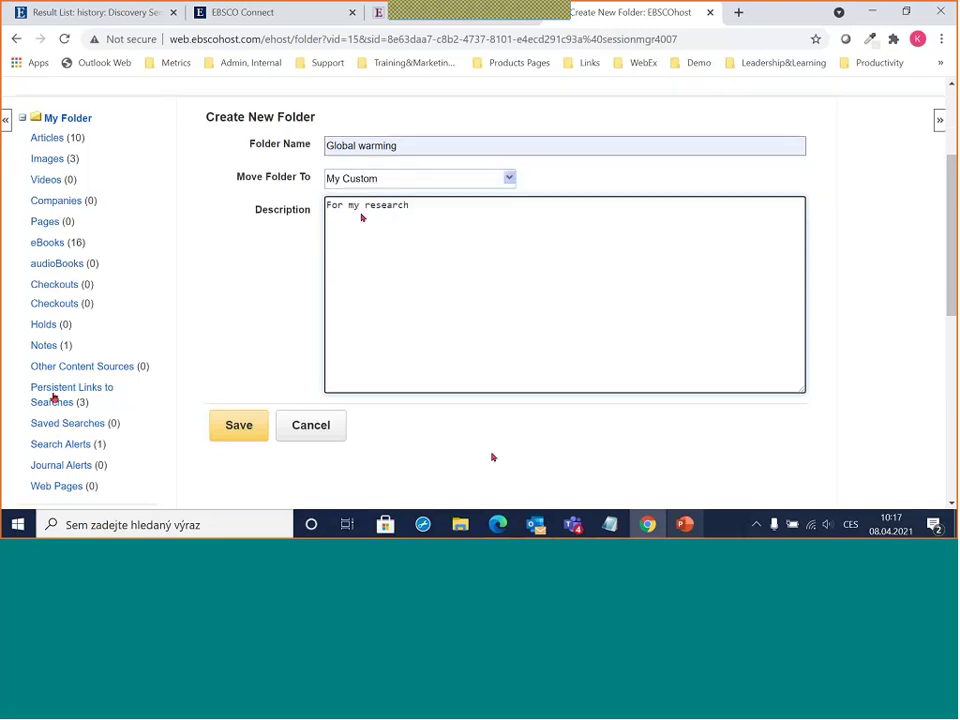
pyautogui.click(245, 347)
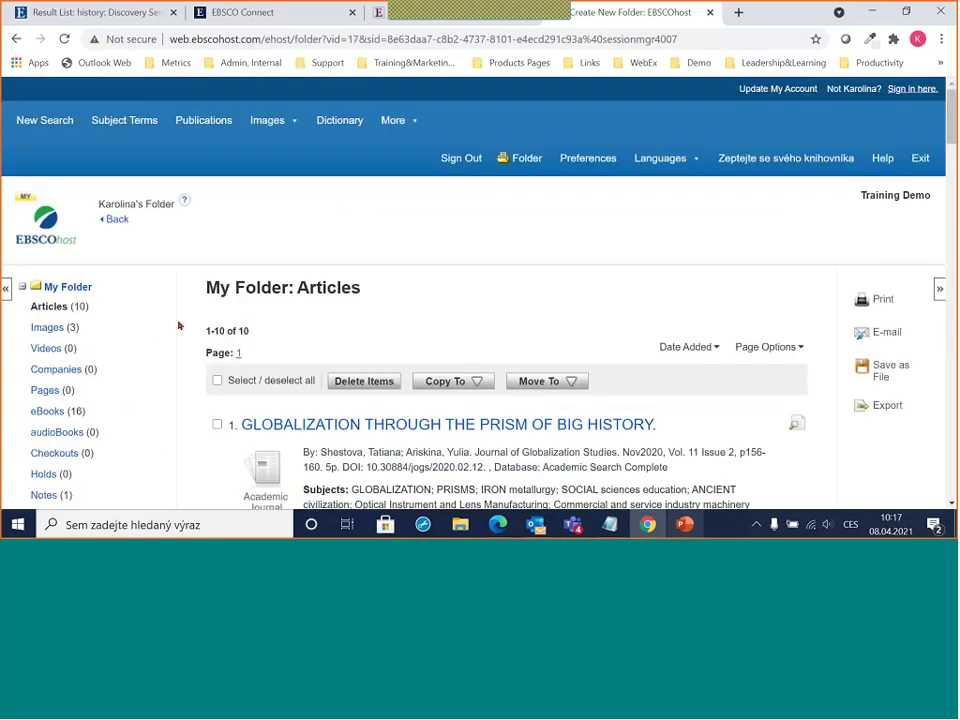
pyautogui.scroll(-4, 171, 315)
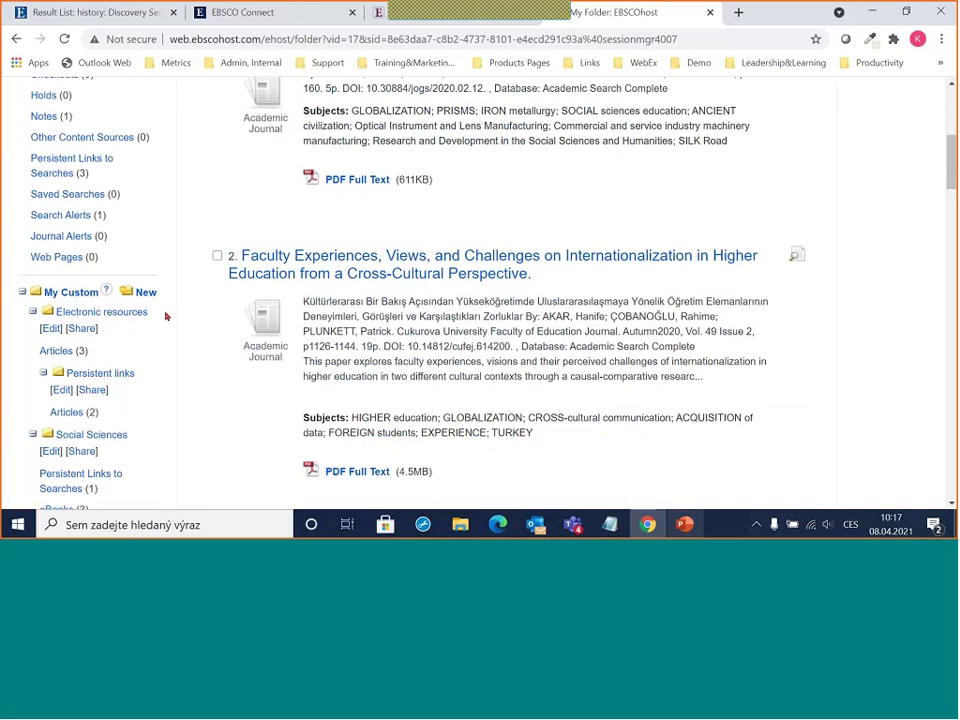
# - Select the first two articles in My Folder, on globalization and big history and on internationalization in higher education
pyautogui.scroll(-3, 166, 316)
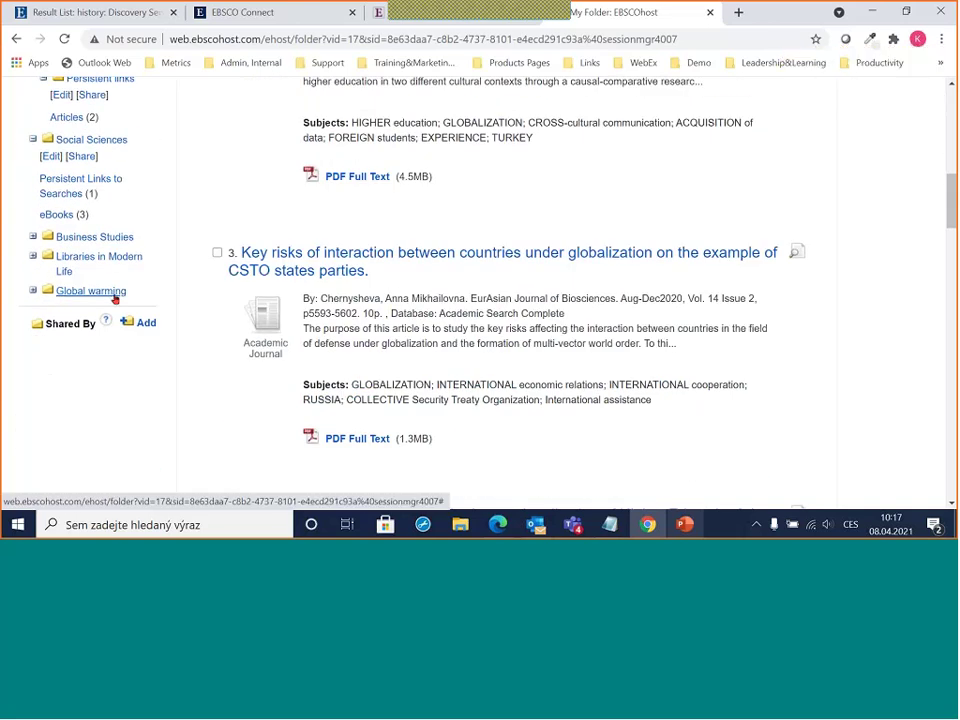
pyautogui.scroll(5, 189, 353)
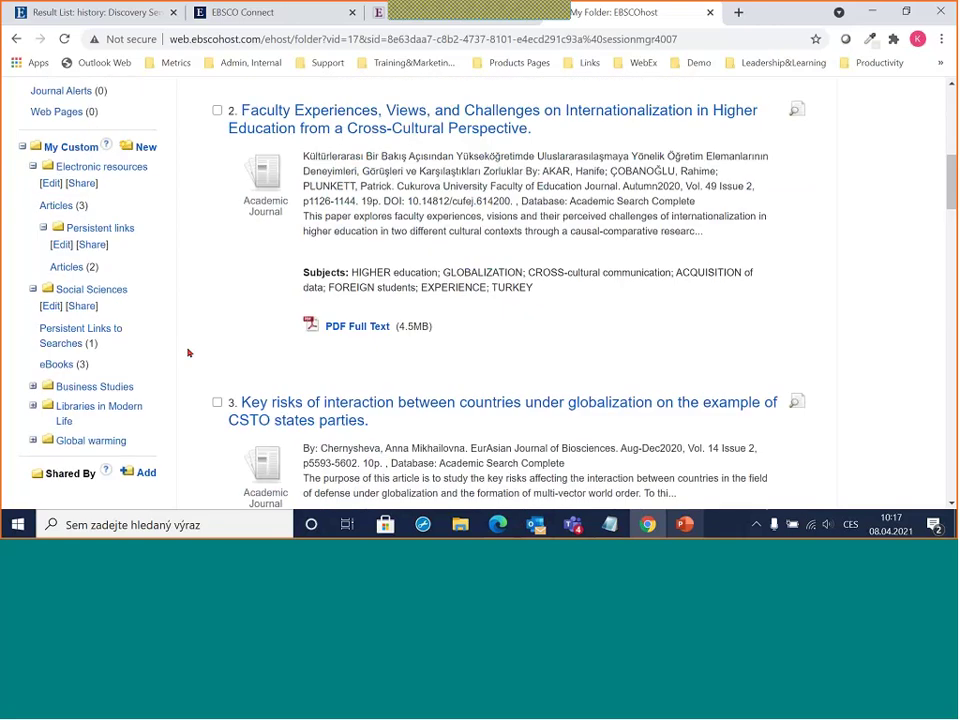
pyautogui.scroll(1, 189, 353)
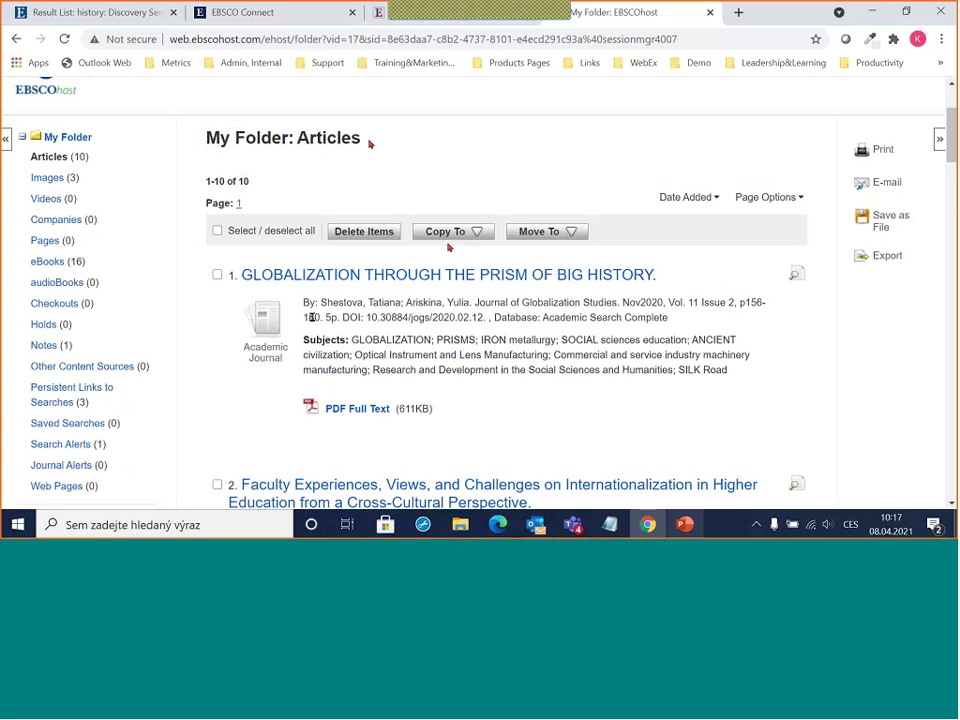
pyautogui.scroll(-1, 452, 296)
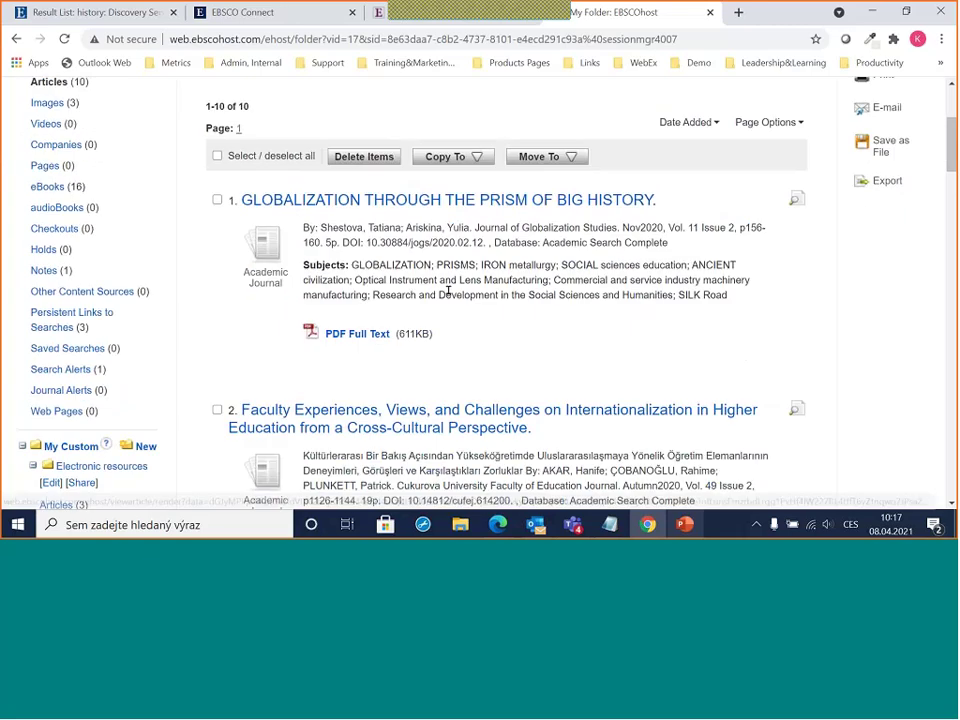
pyautogui.click(217, 157)
pyautogui.click(217, 157)
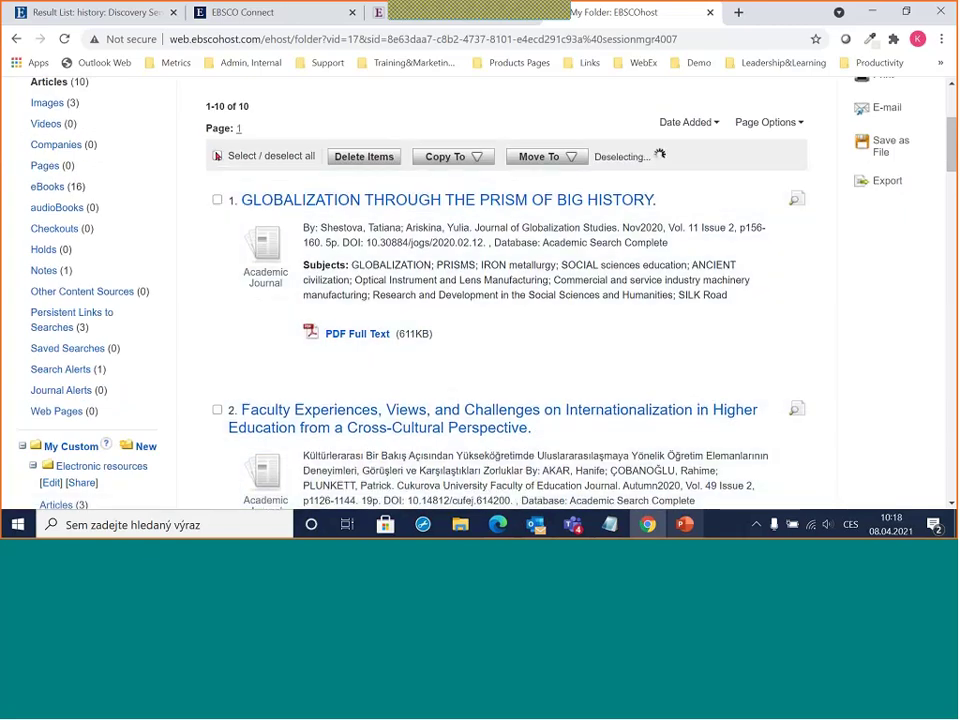
pyautogui.click(217, 199)
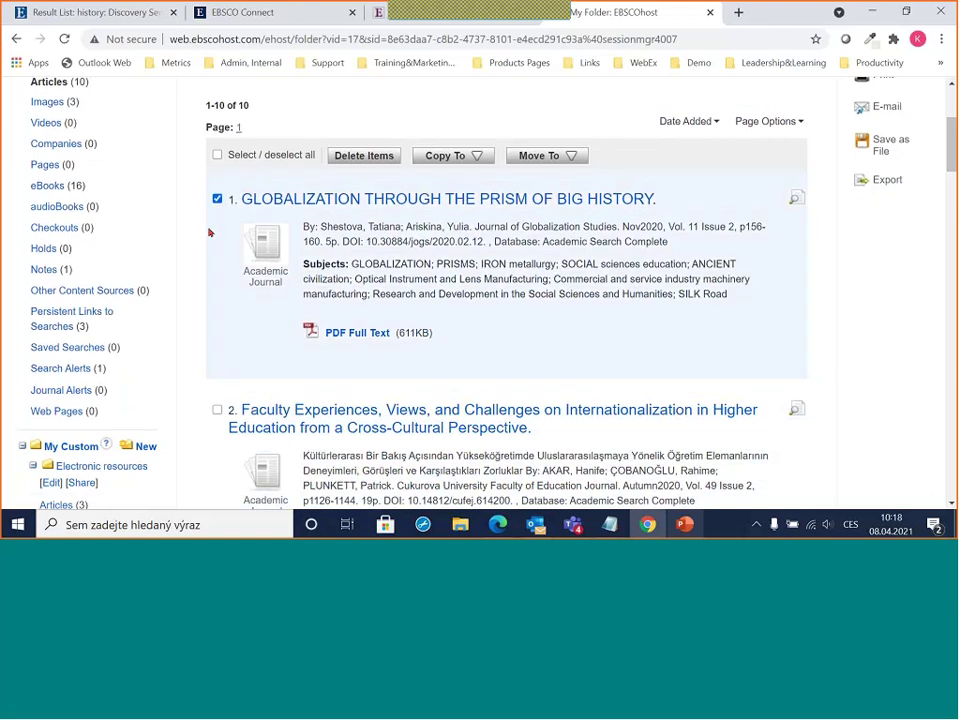
pyautogui.scroll(-3, 213, 240)
pyautogui.click(217, 184)
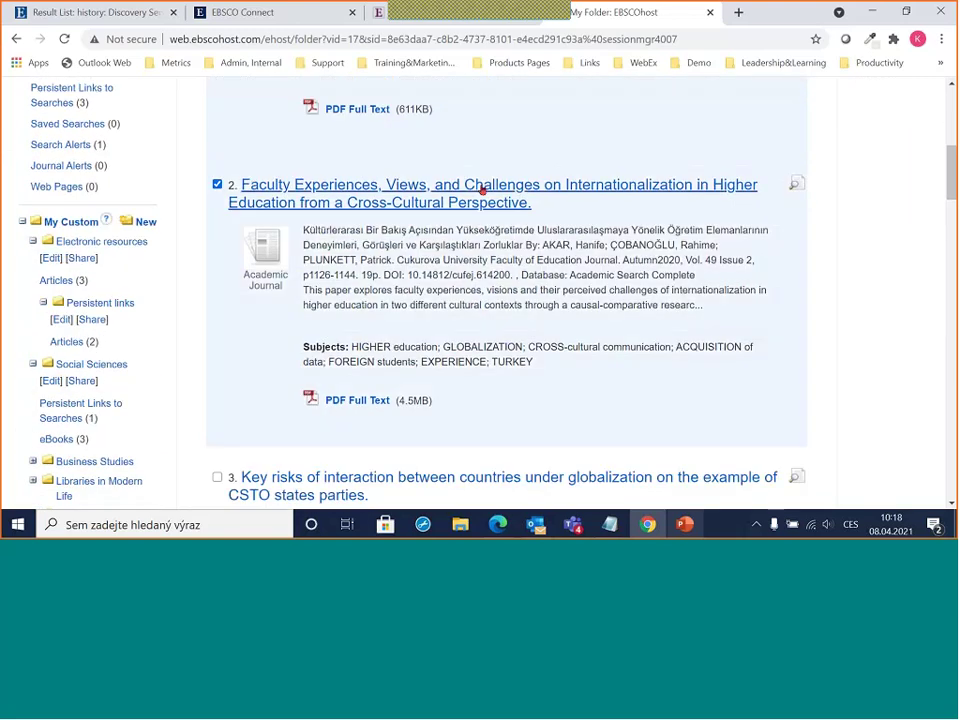
pyautogui.scroll(3, 481, 190)
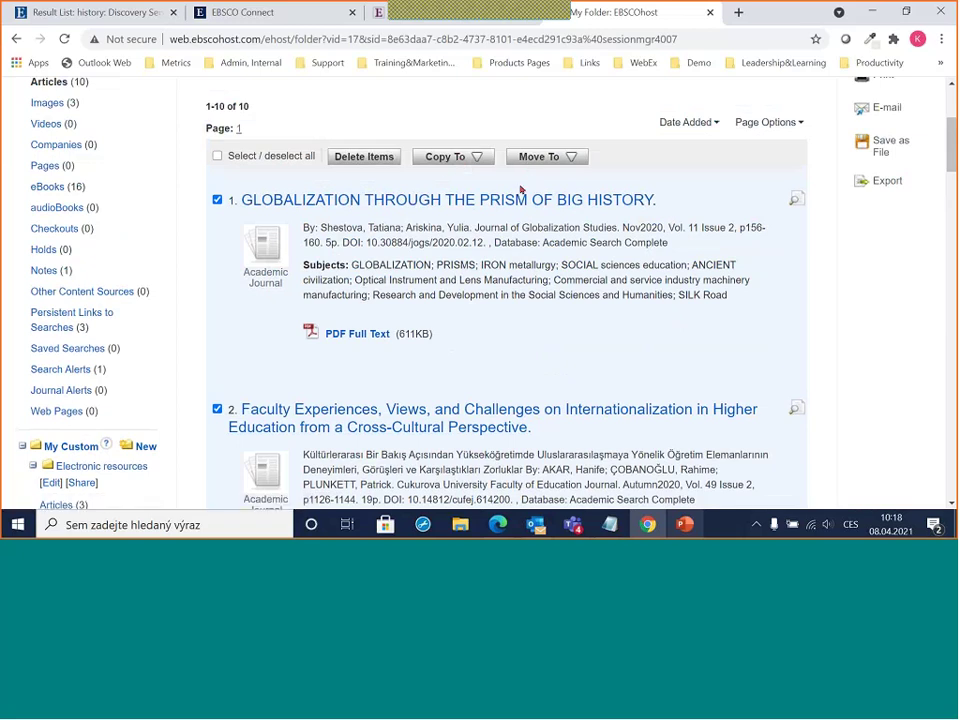
# - Copy the two selected articles into the Global warming custom folder
pyautogui.click(434, 165)
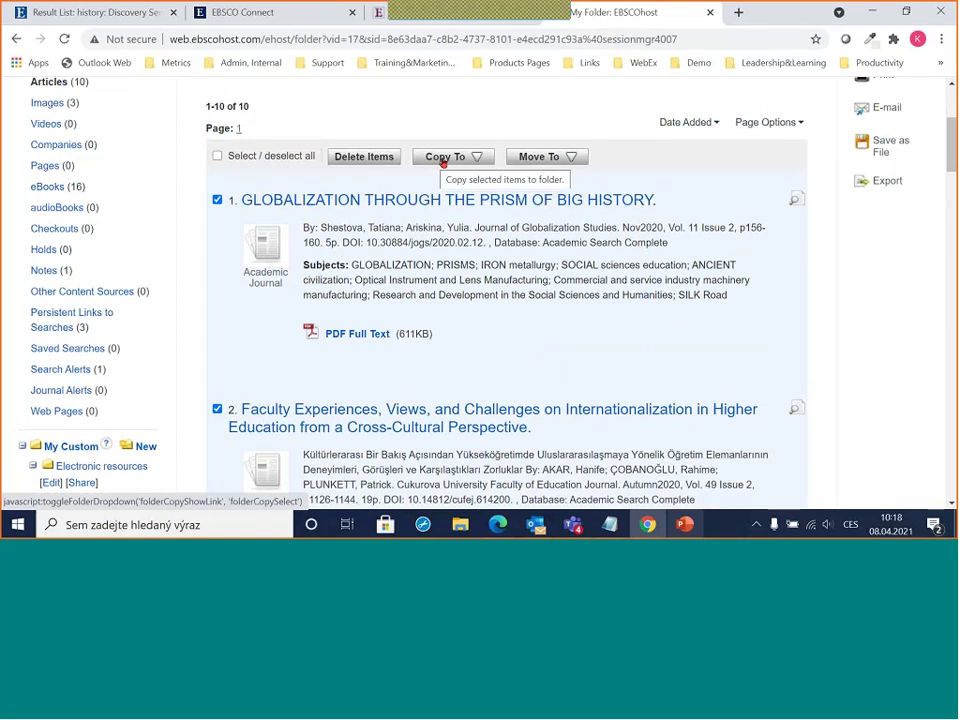
pyautogui.scroll(-5, 161, 279)
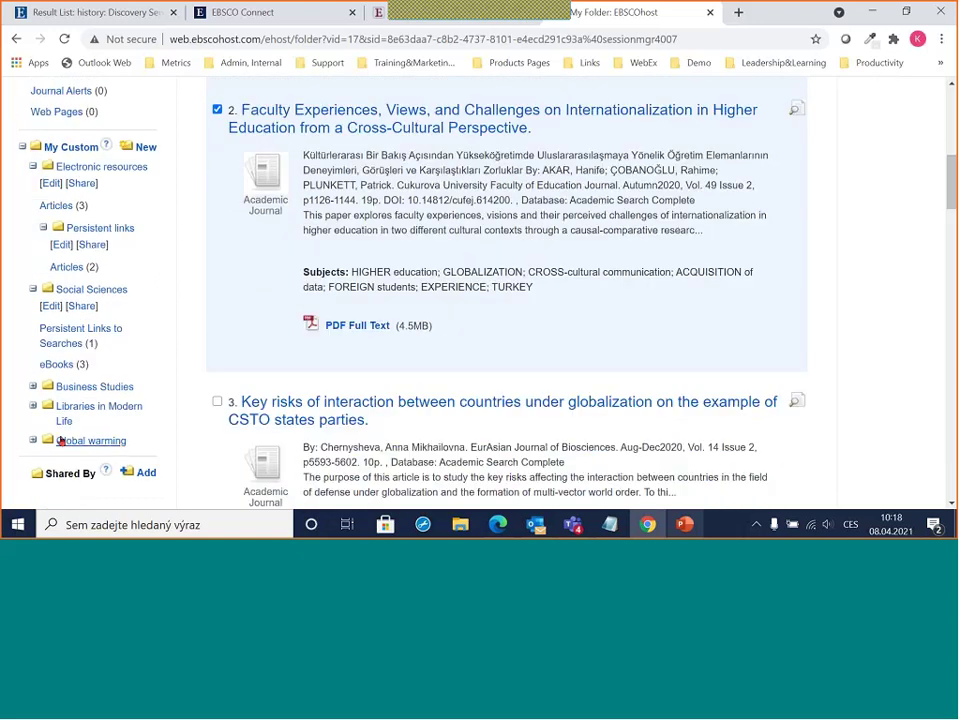
pyautogui.click(125, 432)
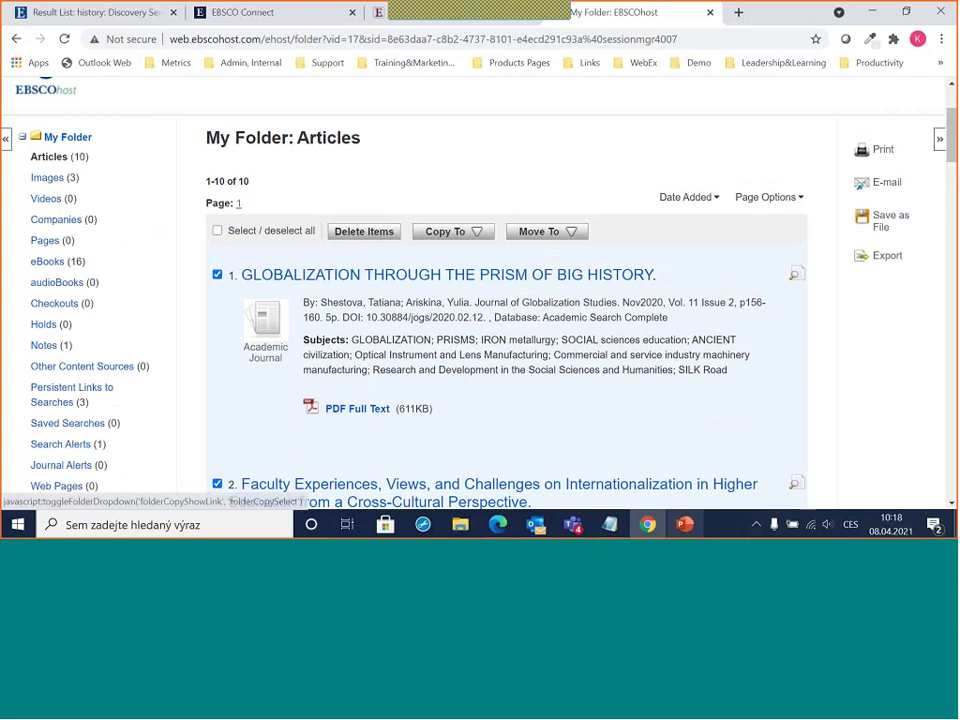
pyautogui.click(478, 231)
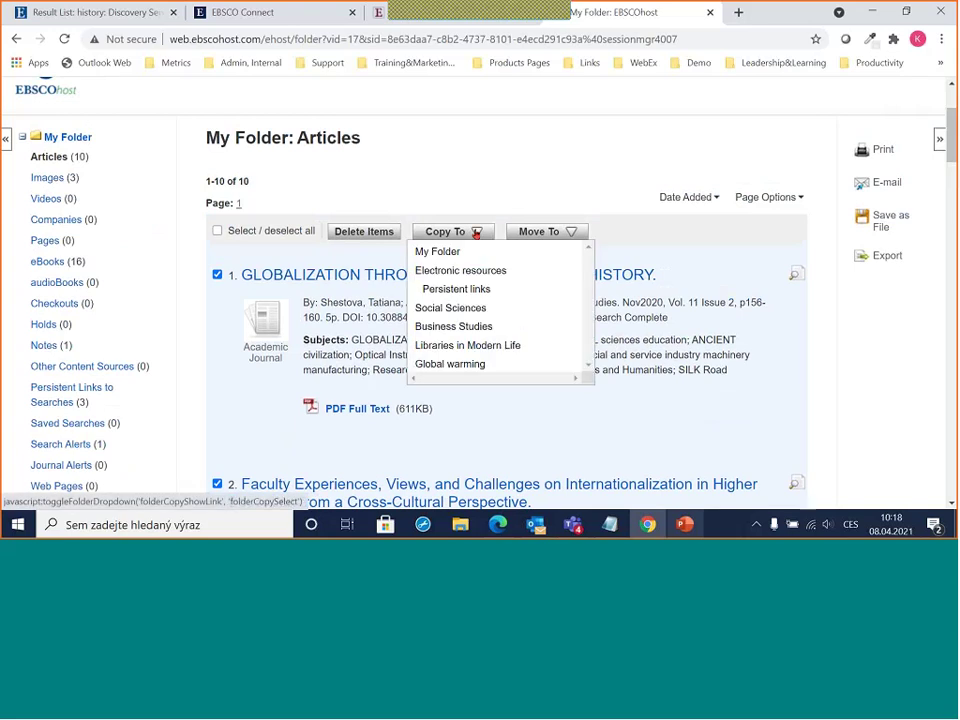
pyautogui.click(476, 366)
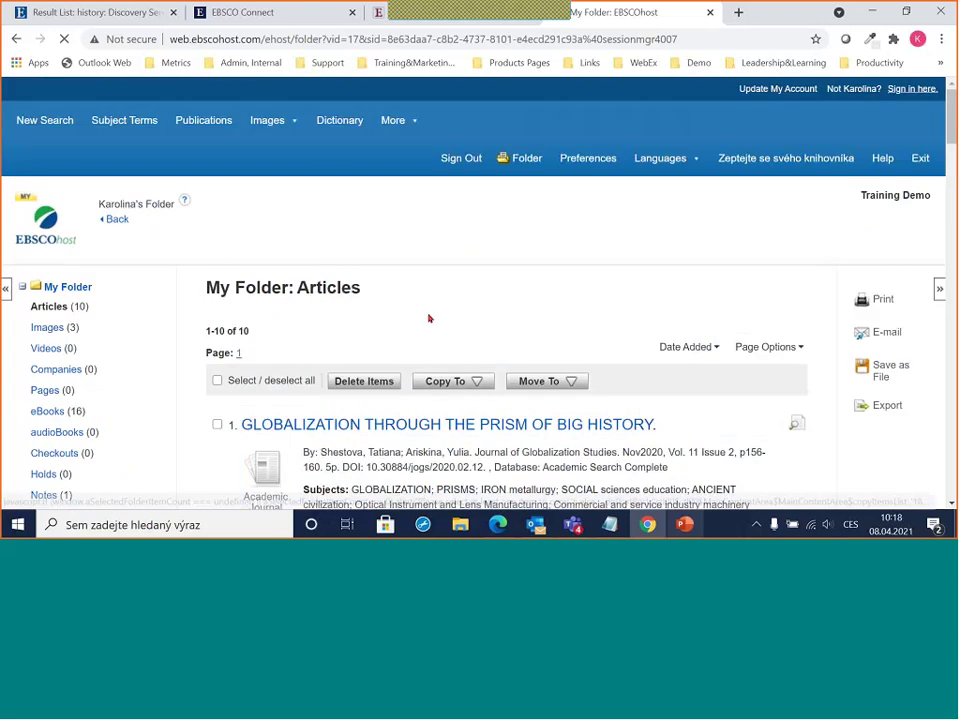
# - Compare the contents of the Global warming custom folder with the original Articles list in My Folder
pyautogui.scroll(-8, 174, 229)
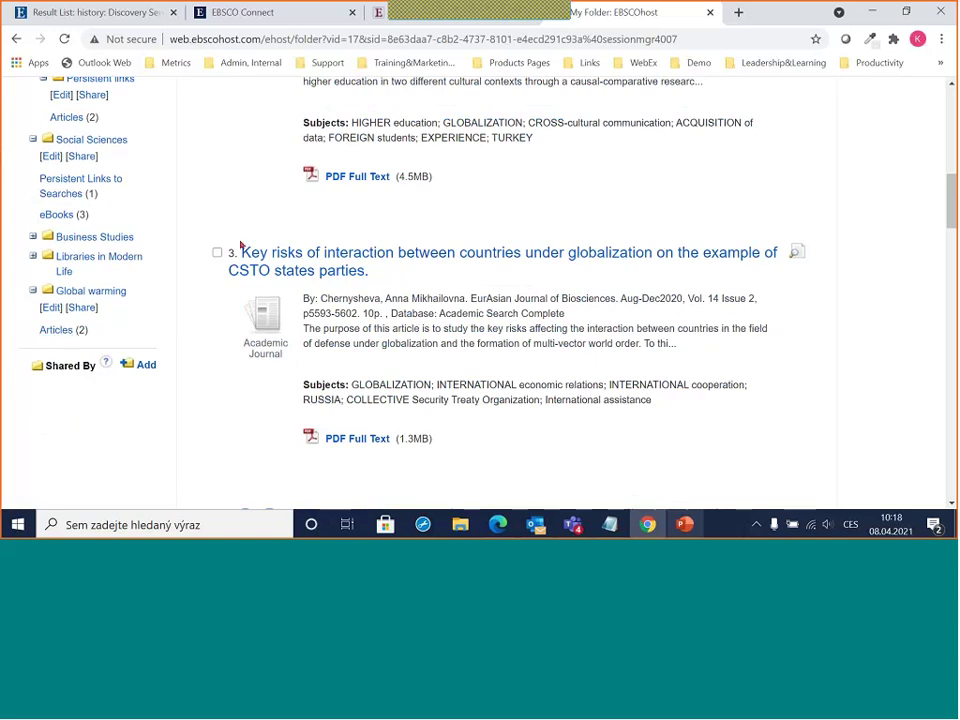
pyautogui.scroll(3, 240, 242)
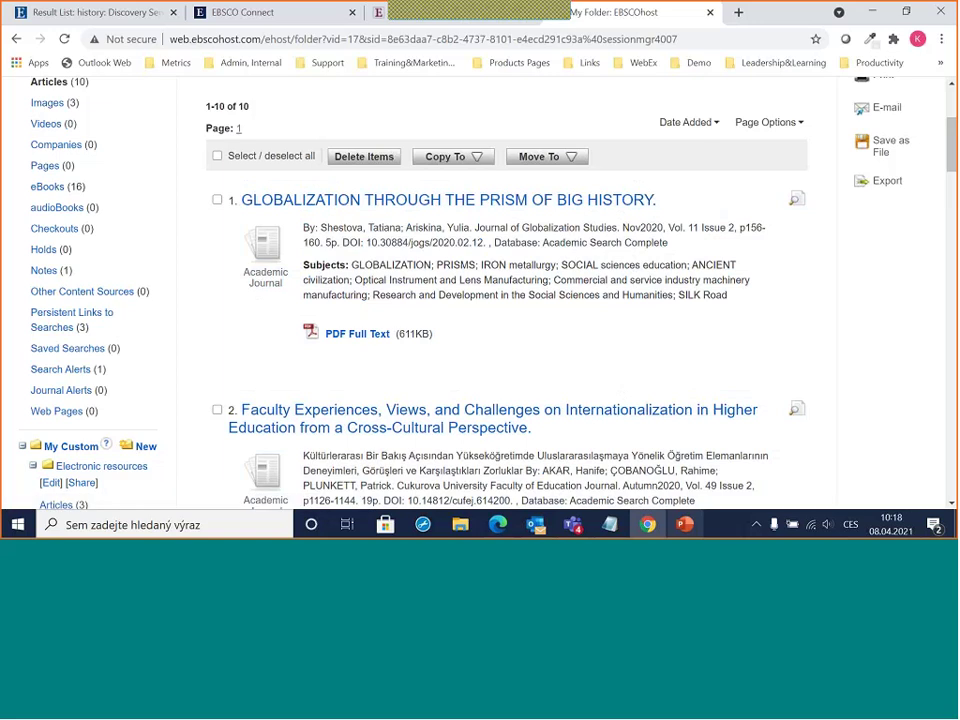
pyautogui.scroll(-5, 208, 252)
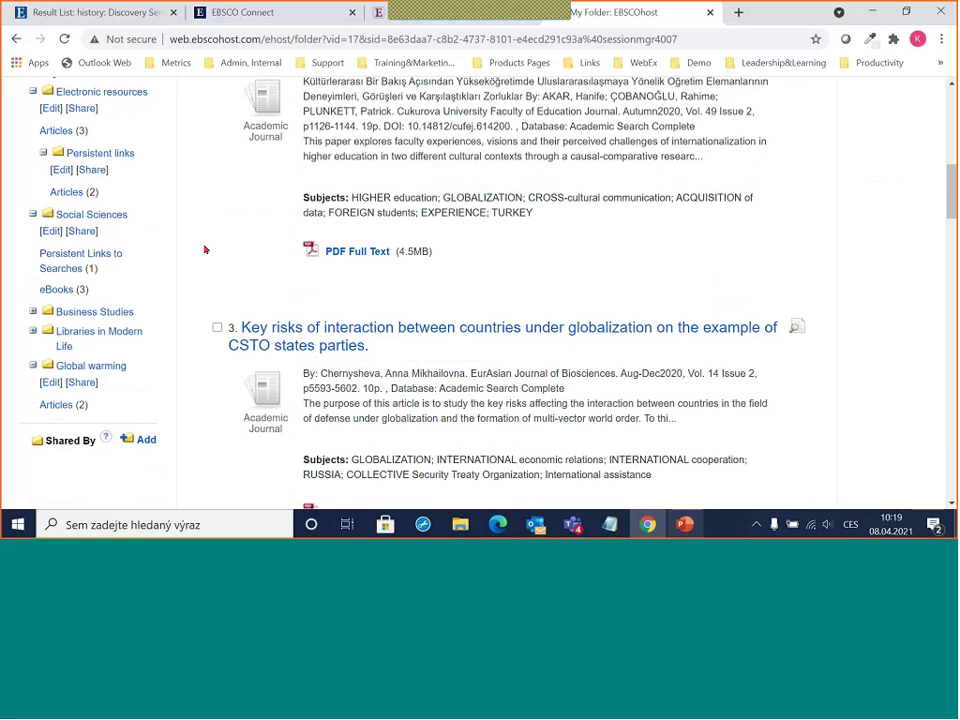
pyautogui.scroll(3, 186, 208)
pyautogui.scroll(-3, 186, 208)
pyautogui.scroll(2, 137, 190)
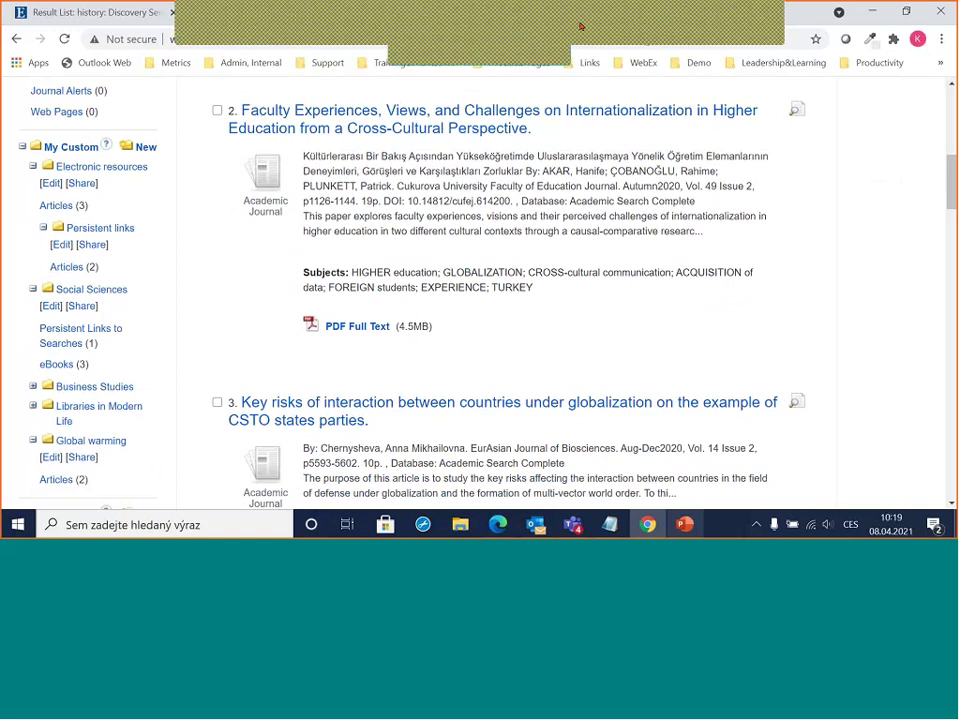
pyautogui.click(581, 26)
pyautogui.click(946, 159)
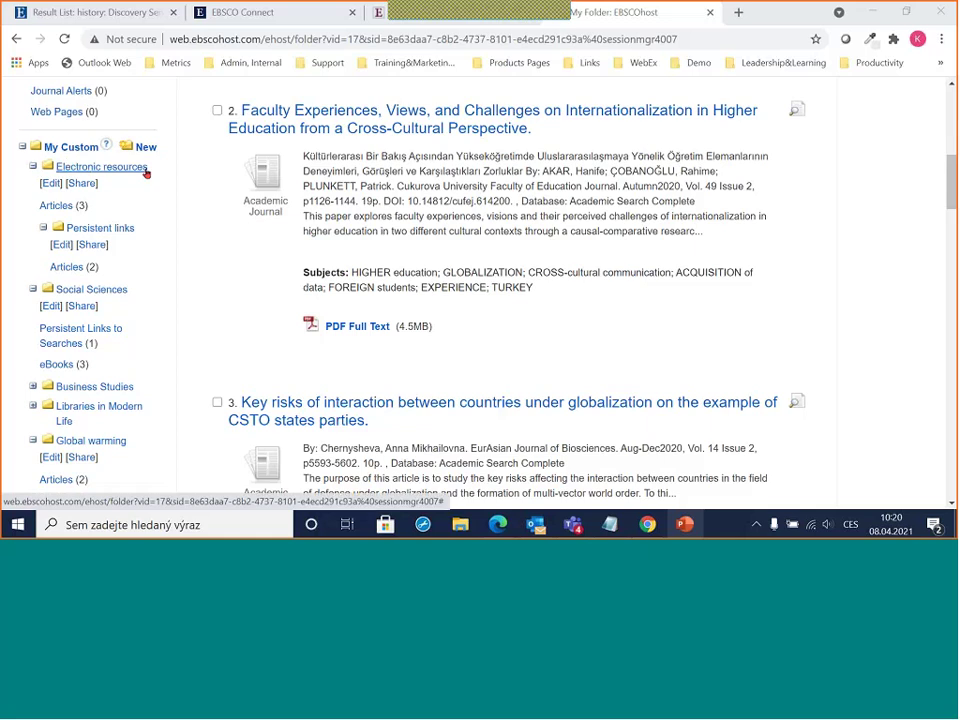
# - Open the sharing options of the Electronic resources folder and examine the invitation's recipient and message fields
pyautogui.click(74, 186)
pyautogui.click(80, 186)
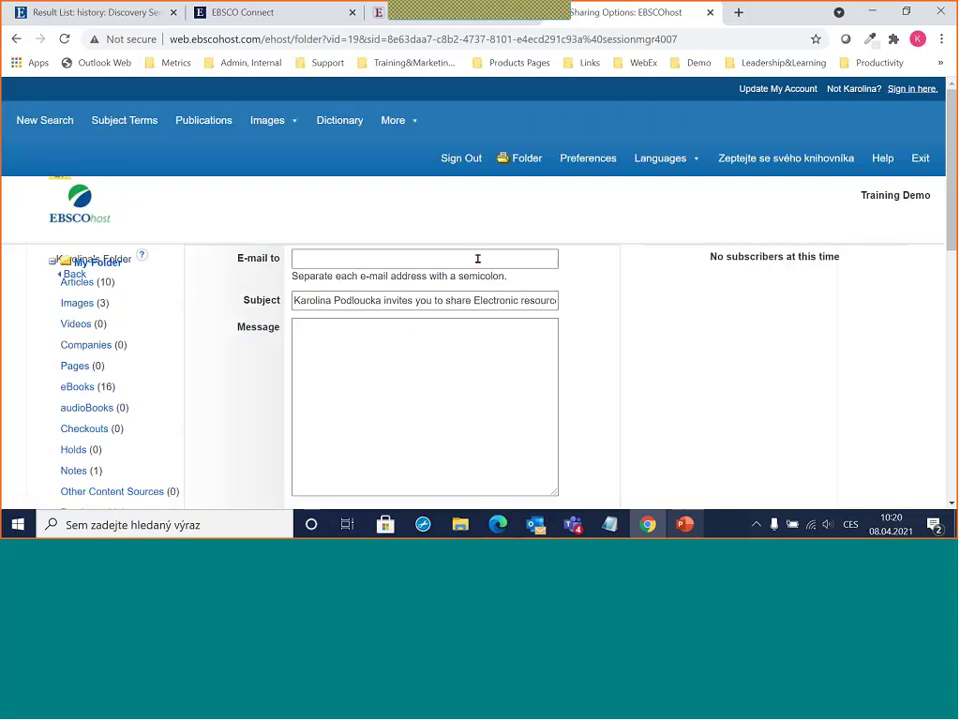
pyautogui.click(369, 259)
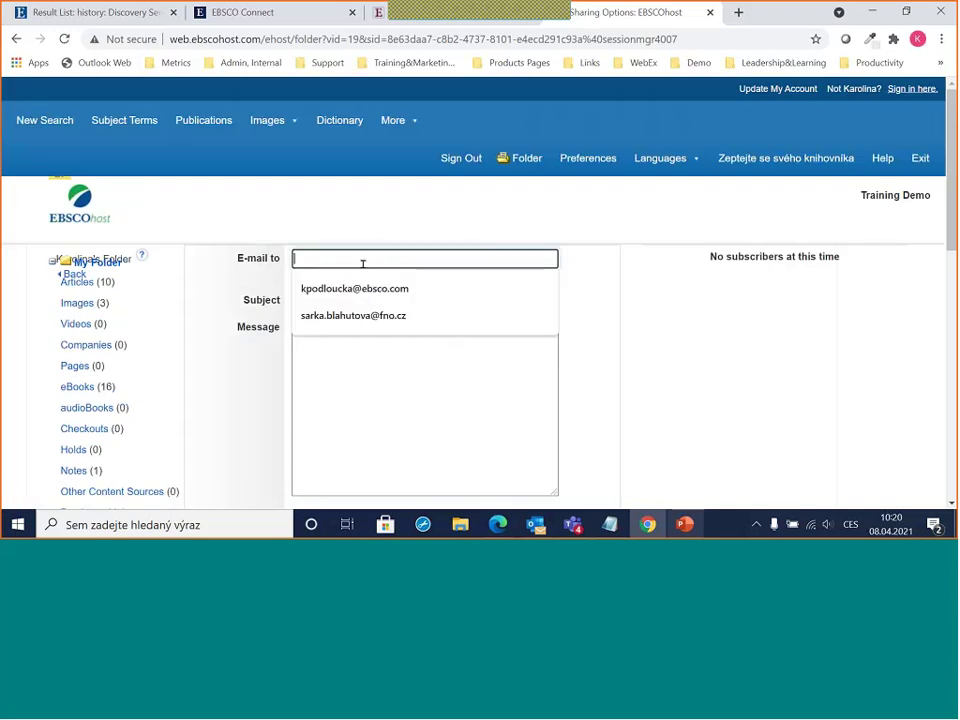
pyautogui.click(363, 220)
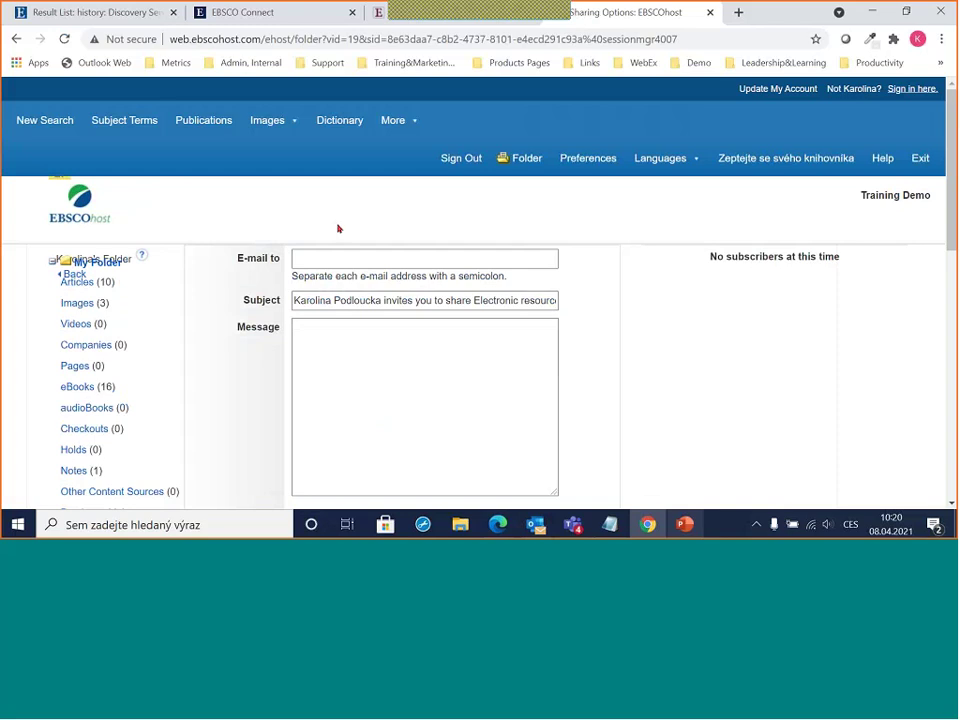
pyautogui.scroll(-2, 311, 279)
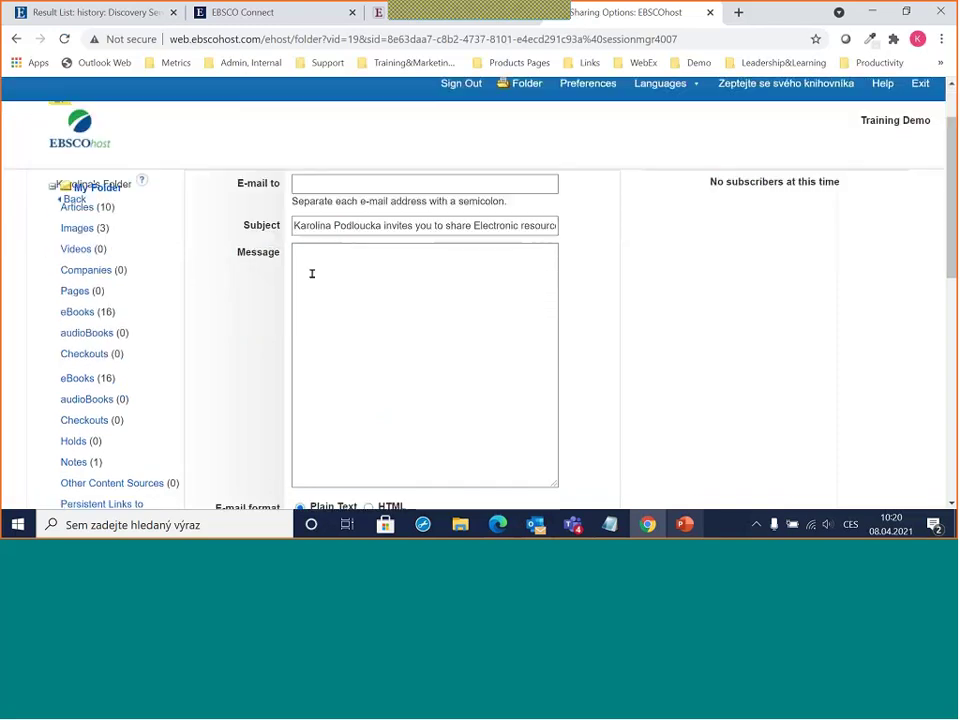
pyautogui.click(308, 258)
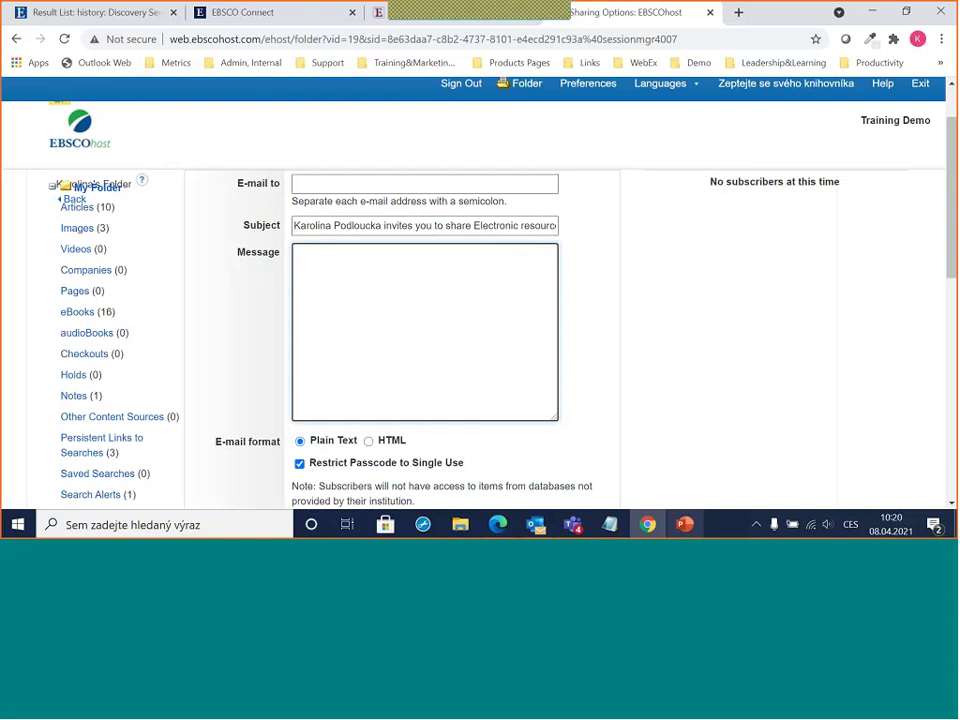
# - Examine the invitation's e-mail format and Restrict Passcode to Single Use options and the note on subscriber access
pyautogui.scroll(-3, 540, 296)
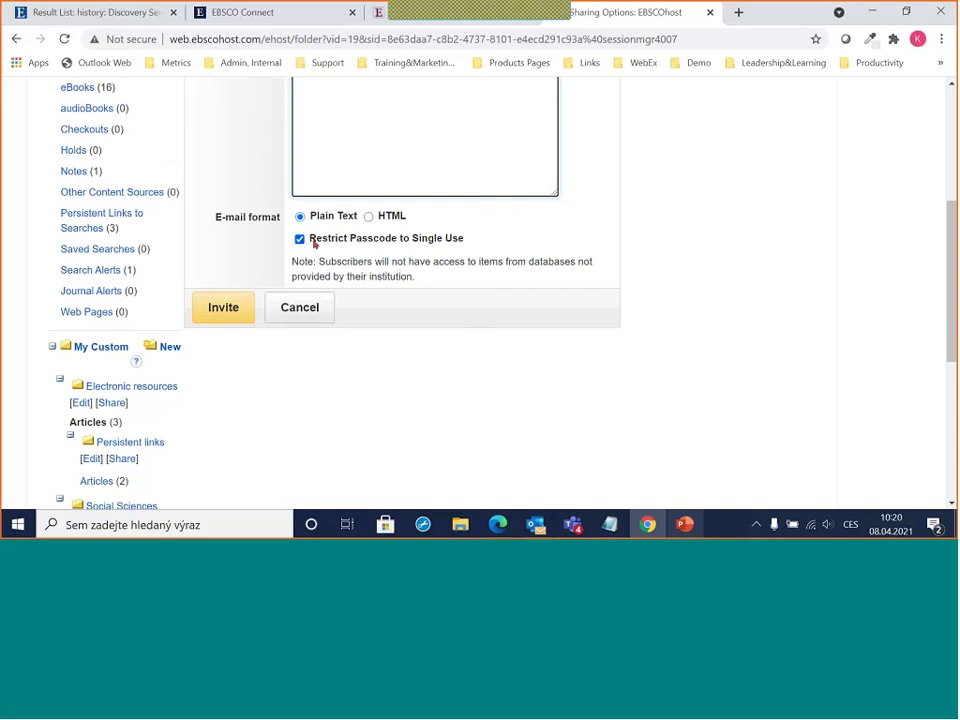
pyautogui.moveTo(314, 243); pyautogui.dragTo(446, 250)
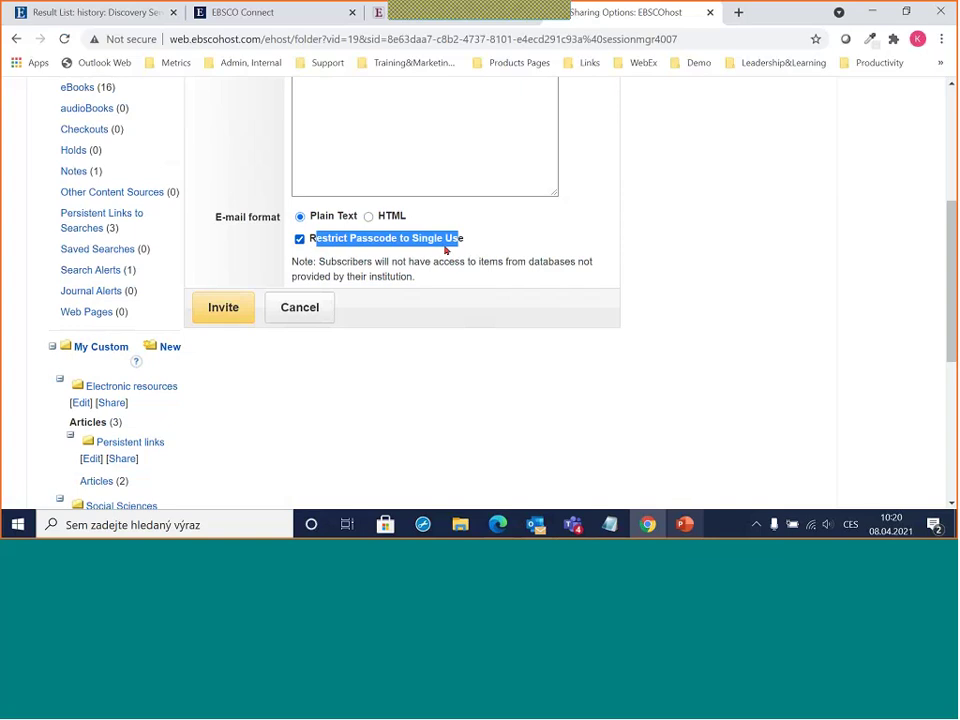
pyautogui.moveTo(343, 242); pyautogui.dragTo(455, 250)
pyautogui.click(349, 274)
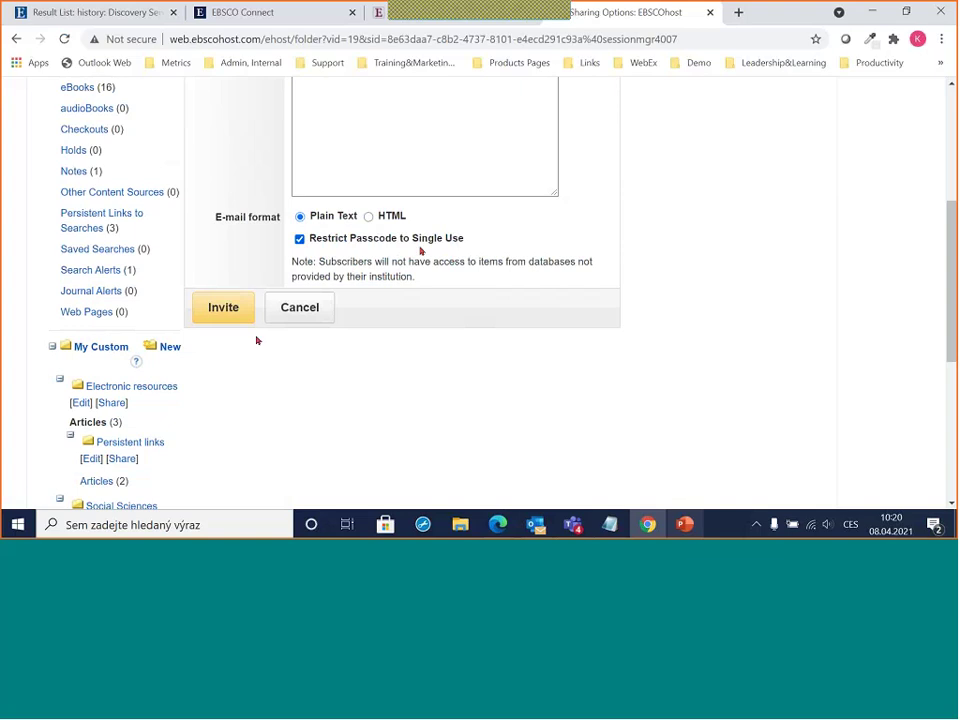
pyautogui.click(228, 322)
pyautogui.scroll(1, 450, 372)
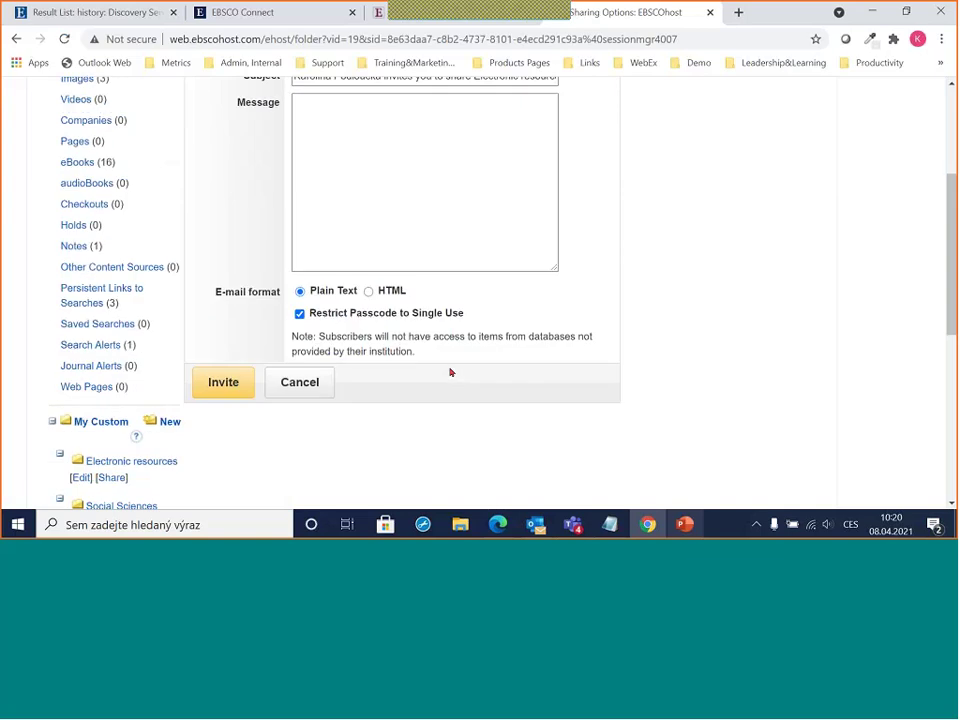
pyautogui.scroll(1, 450, 372)
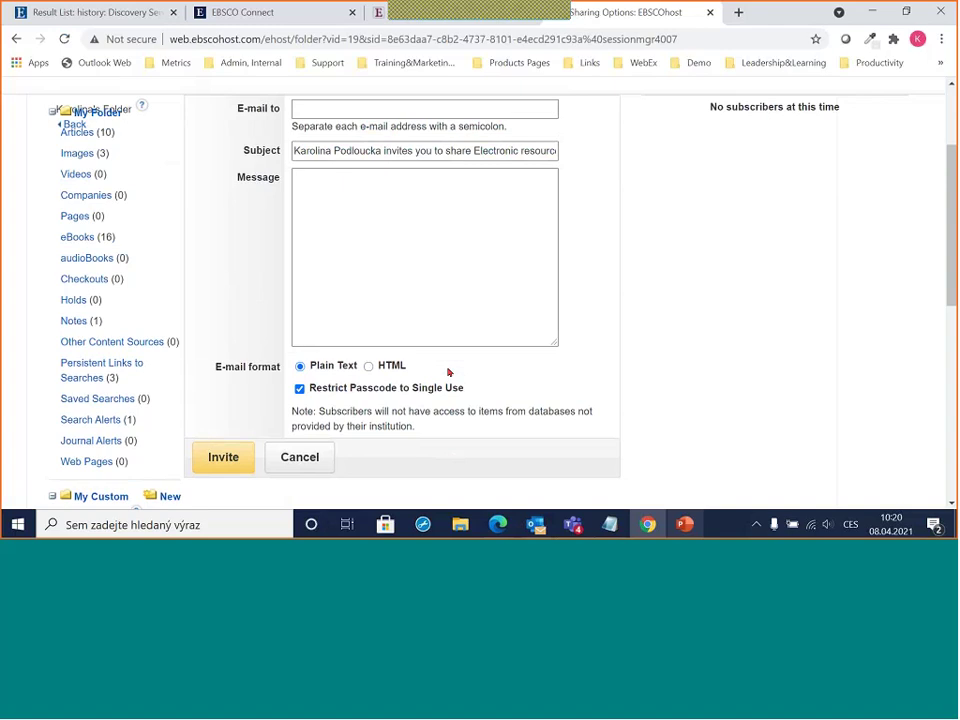
pyautogui.scroll(1, 471, 314)
pyautogui.scroll(-1, 471, 314)
# - Open the form for adding a shared folder, examine its passcode field, and cancel back to the custom folder list
pyautogui.scroll(-6, 173, 206)
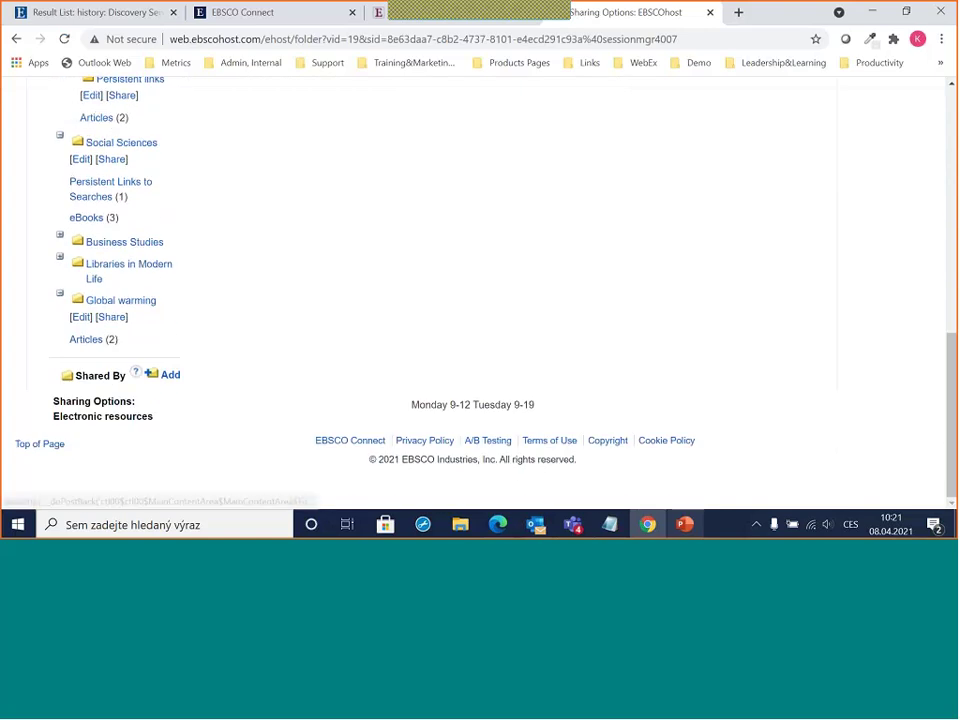
pyautogui.click(171, 378)
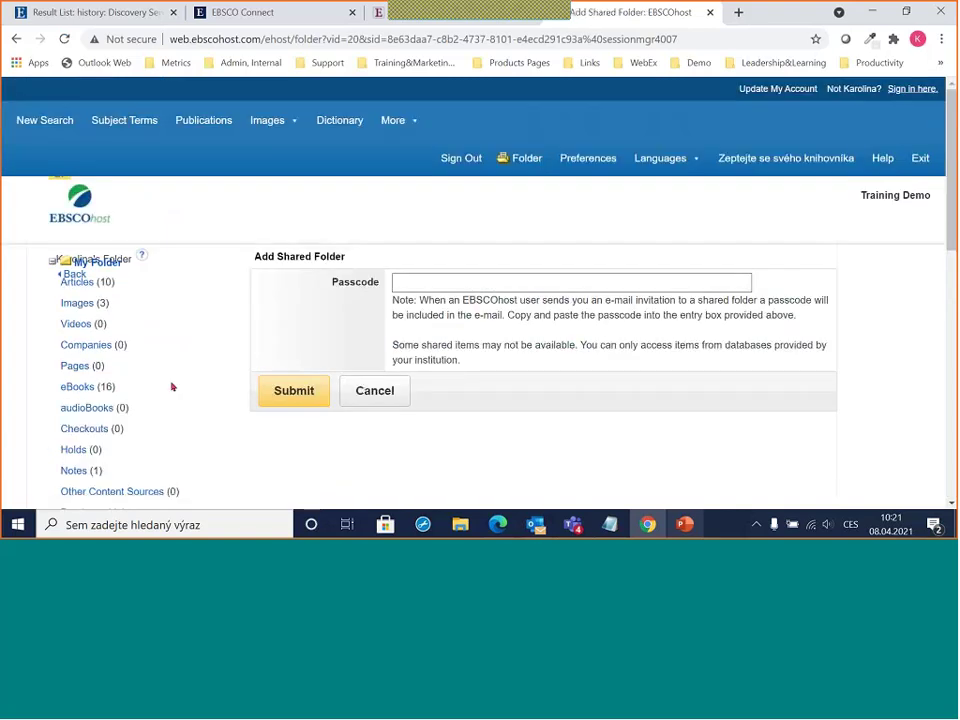
pyautogui.click(401, 282)
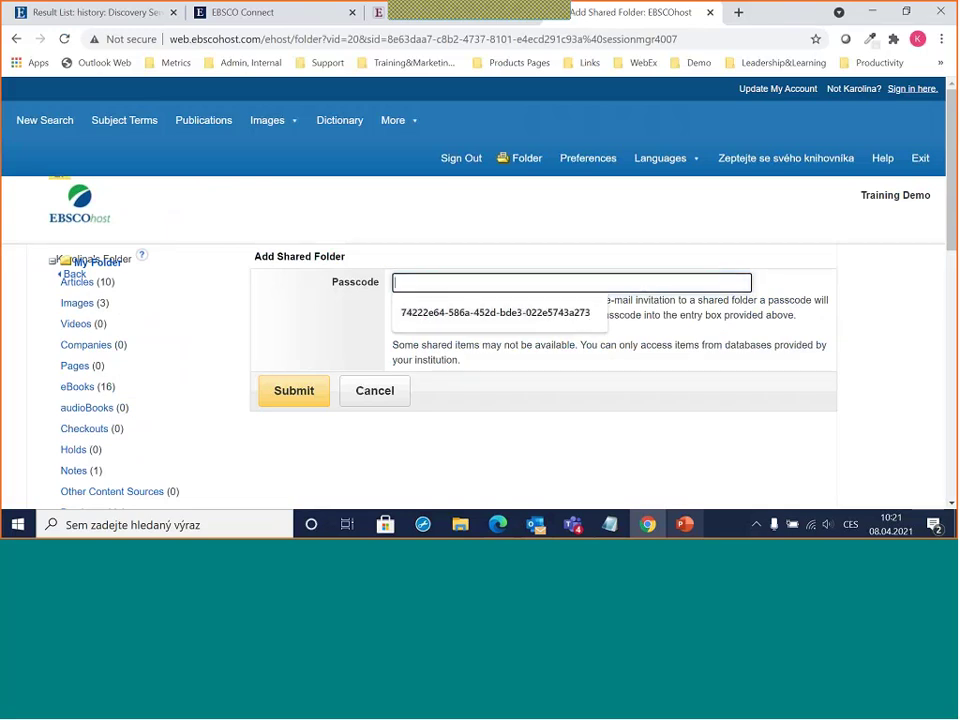
pyautogui.click(371, 388)
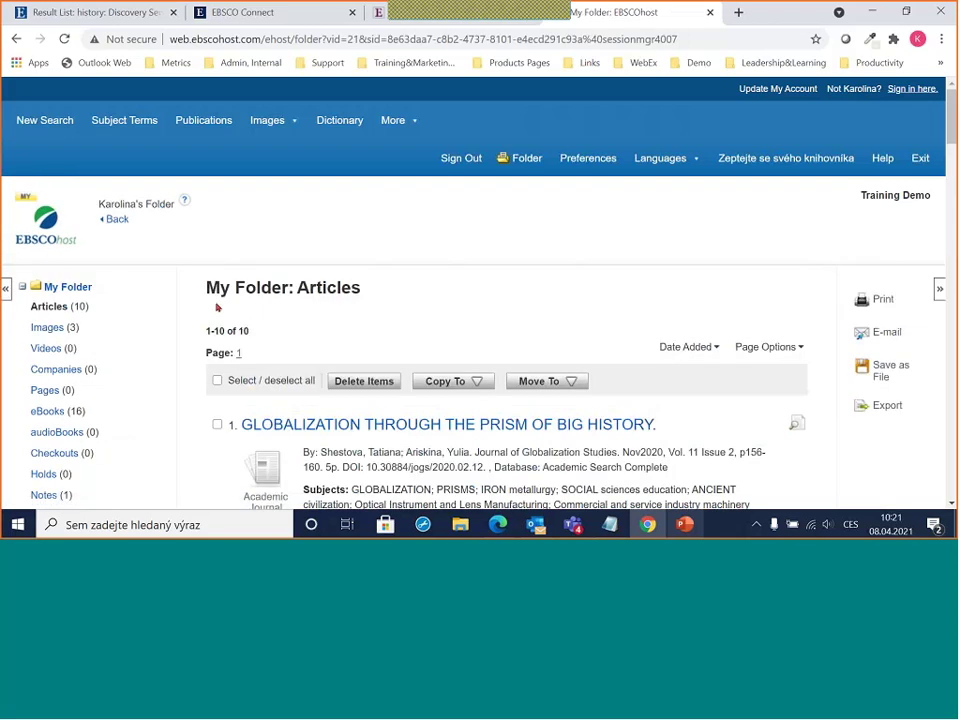
pyautogui.scroll(-5, 206, 298)
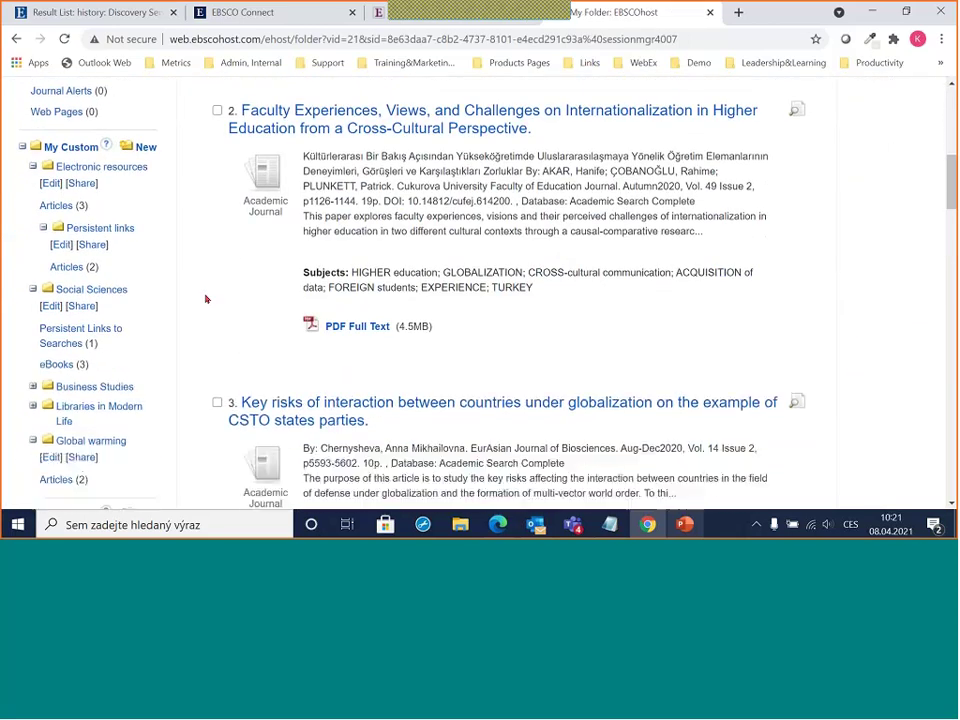
pyautogui.scroll(-2, 206, 298)
pyautogui.scroll(-2, 165, 349)
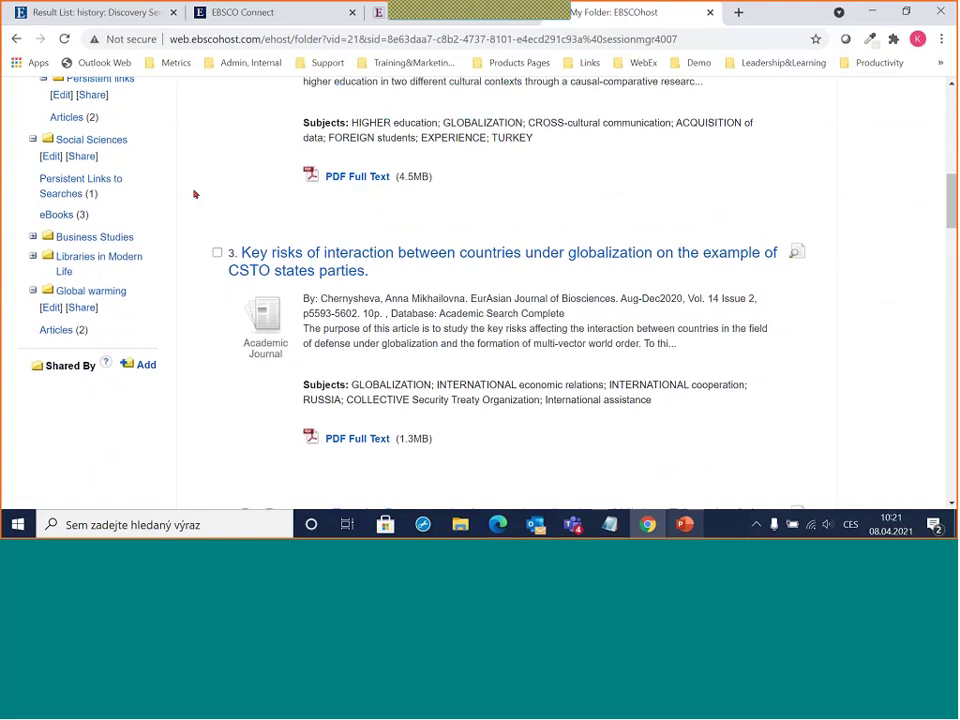
pyautogui.scroll(2, 236, 195)
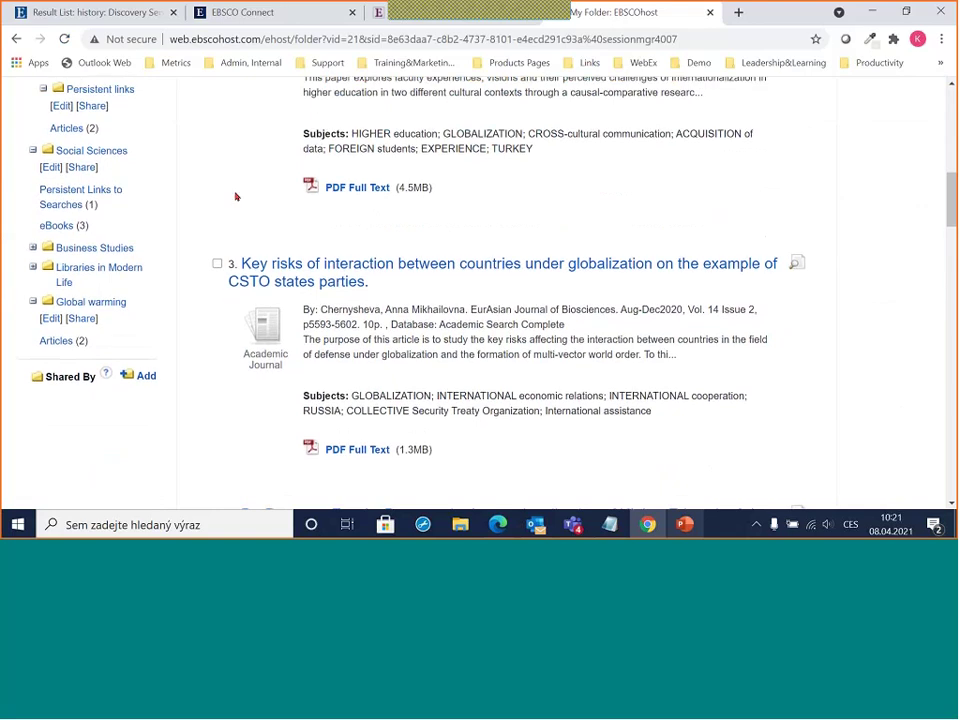
# - Examine the custom folder list and the Articles list in My Folder
pyautogui.scroll(1, 735, 260)
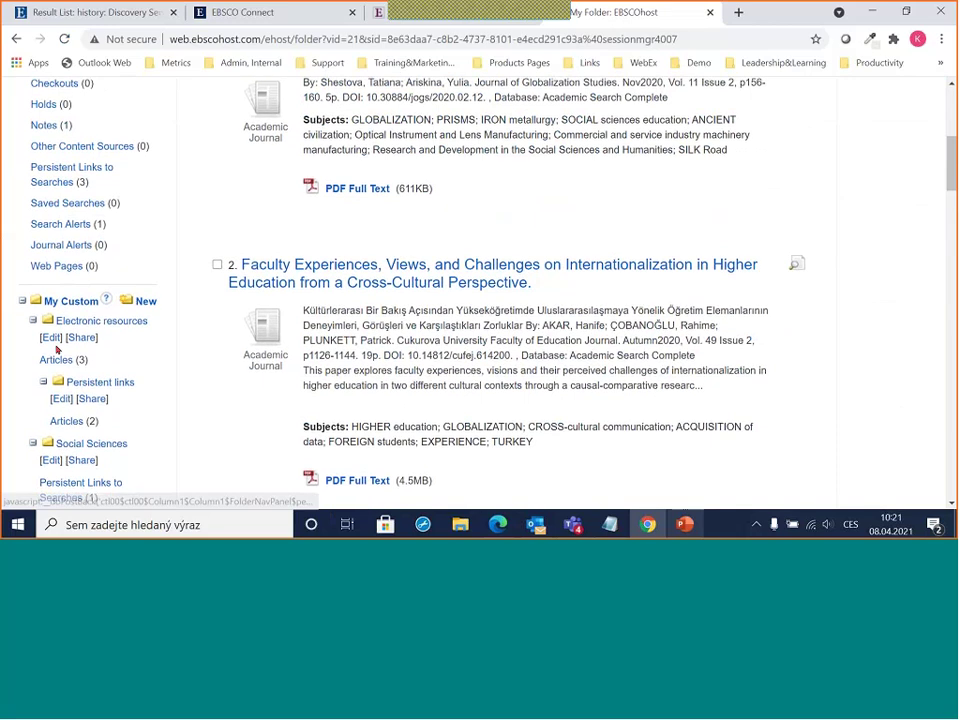
pyautogui.scroll(3, 28, 349)
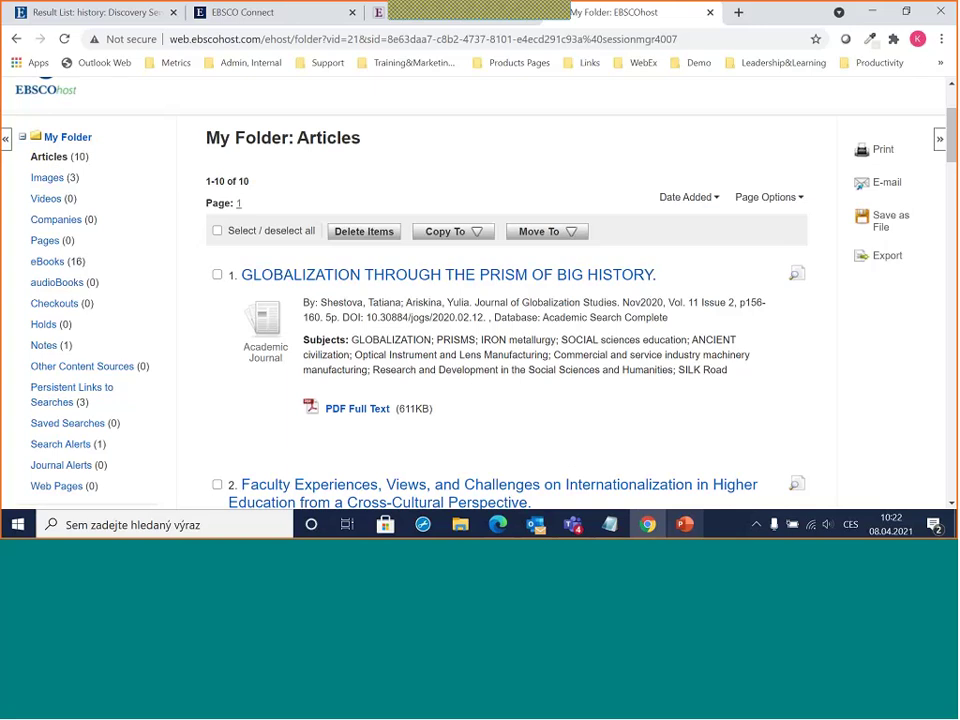
pyautogui.moveTo(206, 138); pyautogui.dragTo(246, 138)
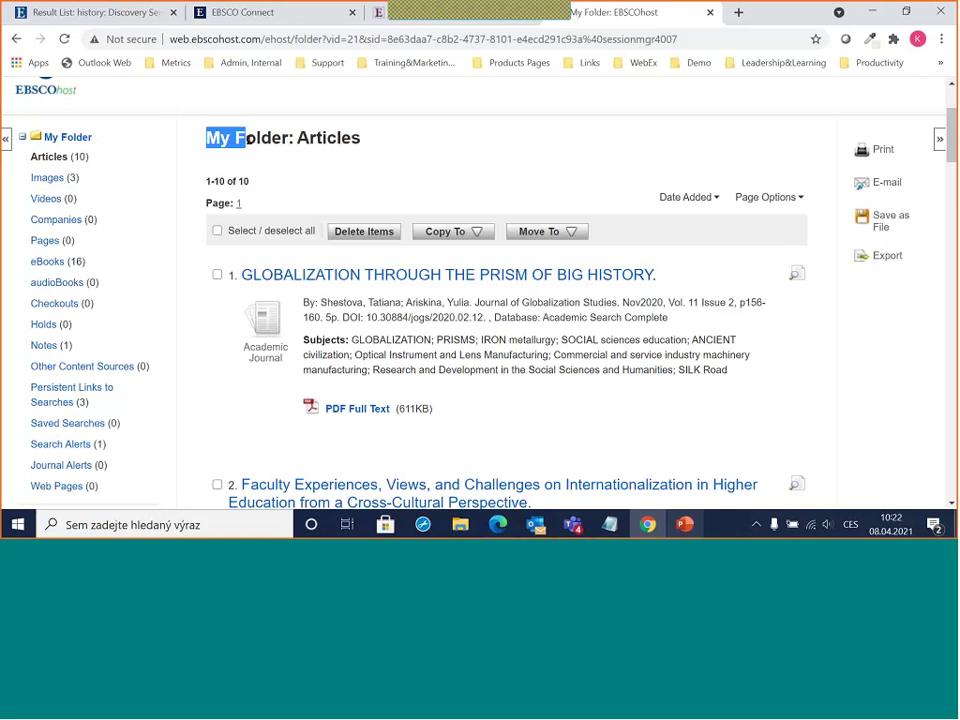
pyautogui.click(249, 139)
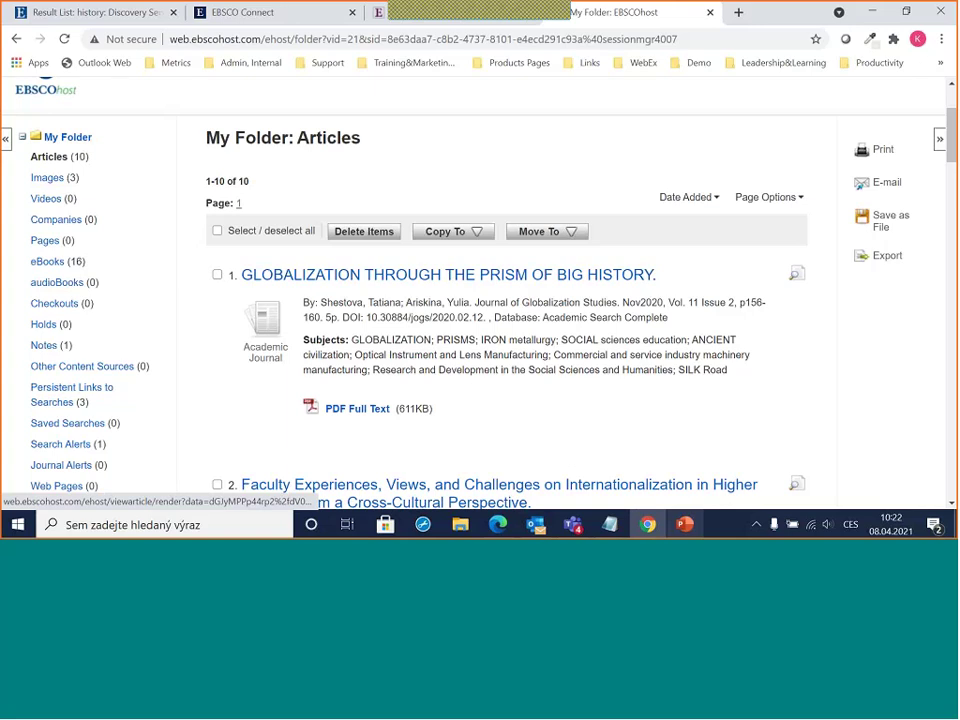
pyautogui.scroll(-3, 516, 272)
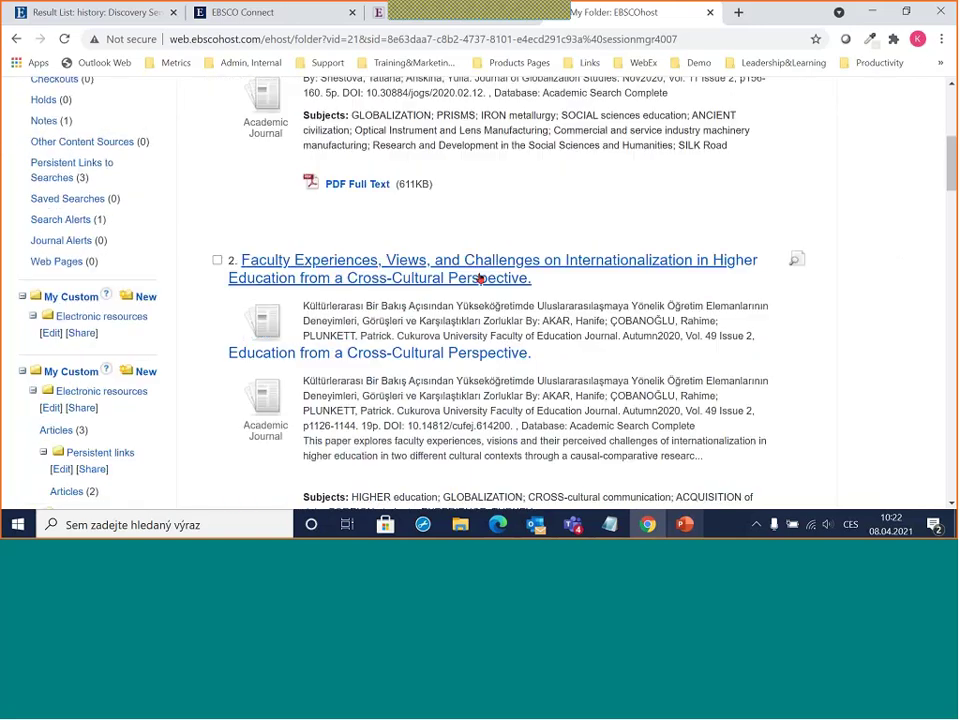
pyautogui.scroll(3, 480, 279)
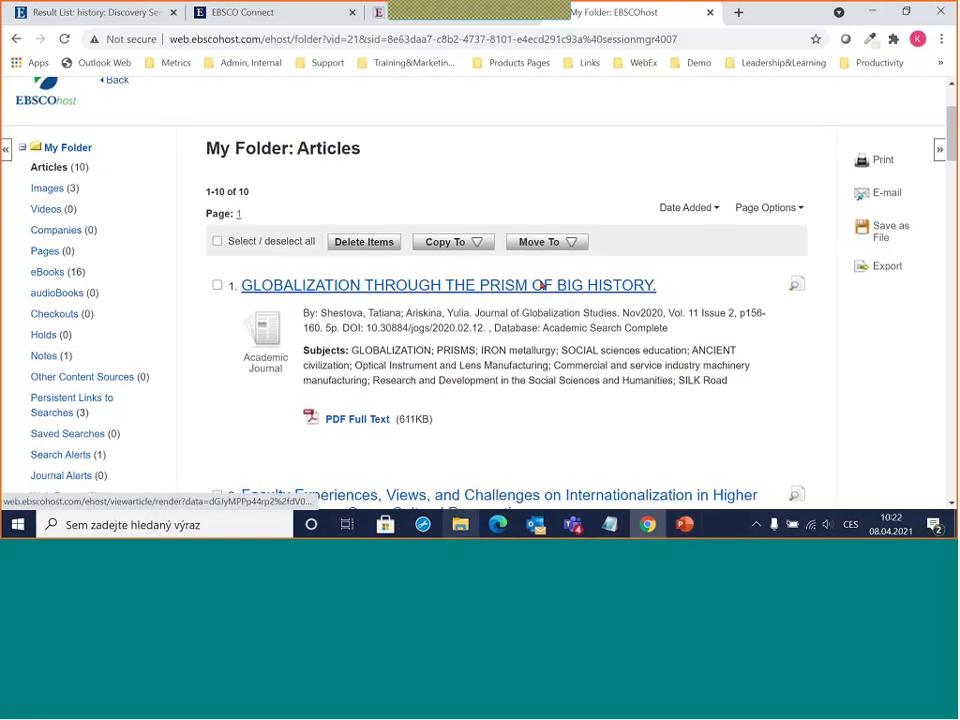
# - Try selecting articles individually and all together, then open the e-mail form for all articles in My Folder
pyautogui.click(217, 305)
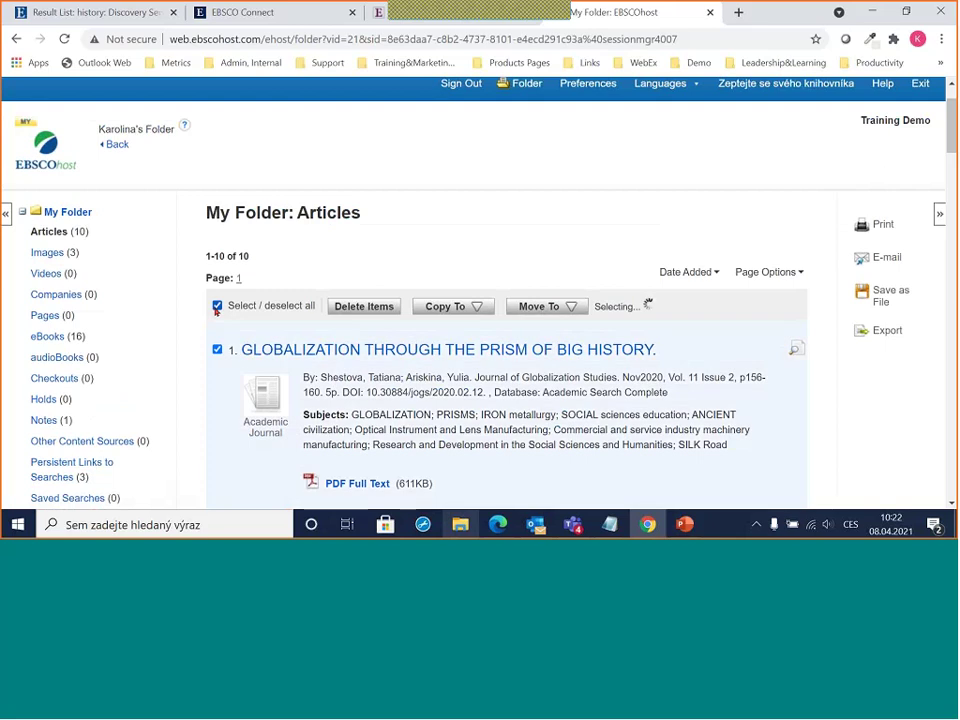
pyautogui.click(217, 305)
pyautogui.click(217, 349)
pyautogui.scroll(-2, 220, 354)
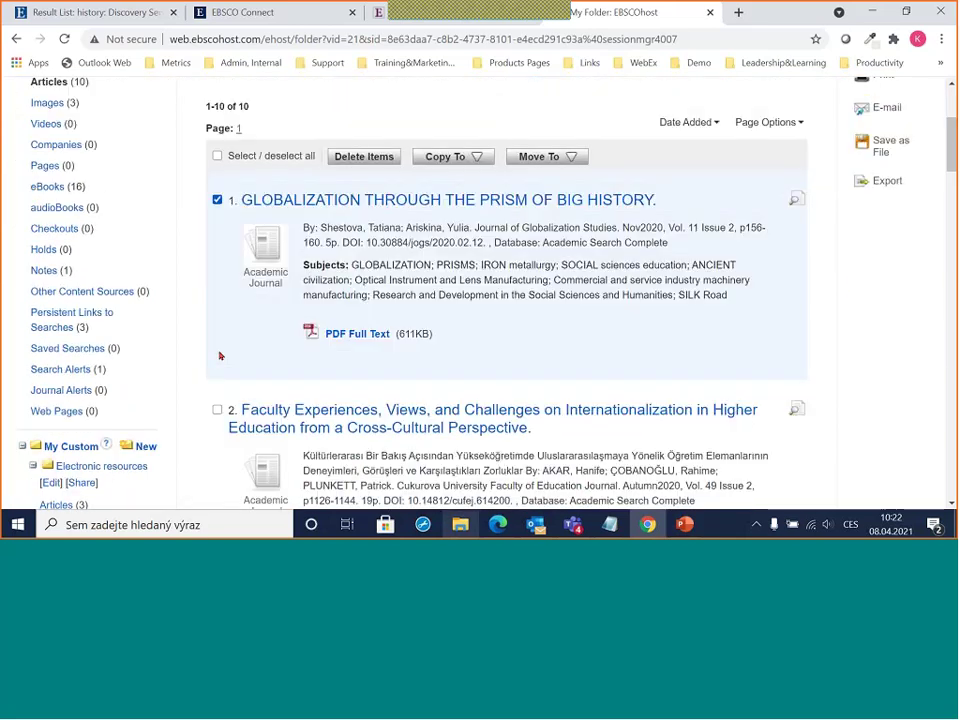
pyautogui.click(217, 409)
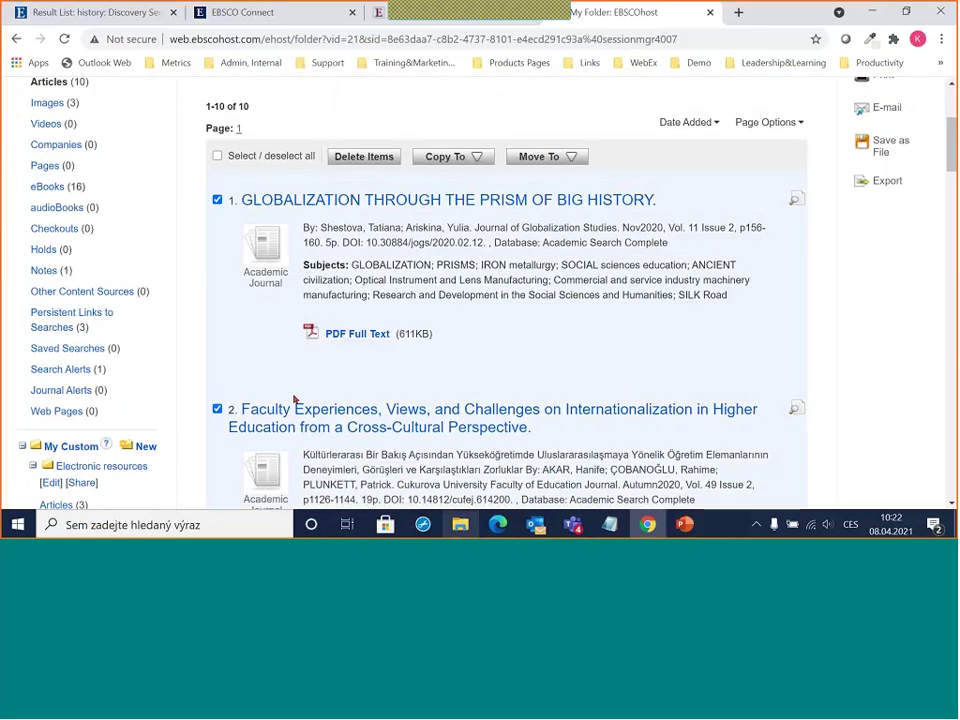
pyautogui.click(218, 157)
pyautogui.scroll(1, 866, 302)
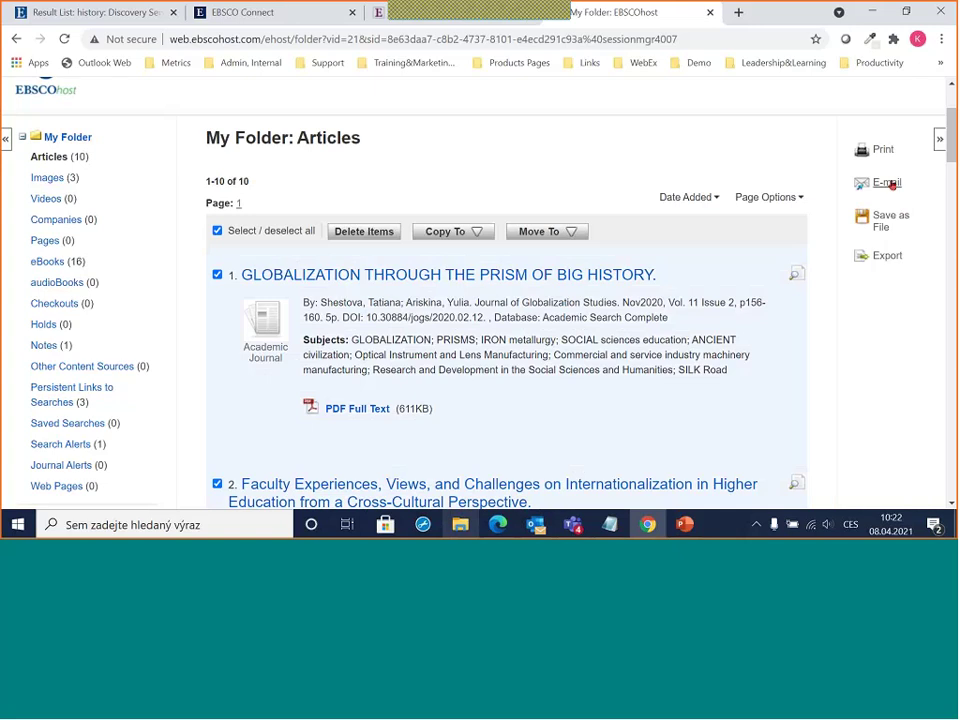
pyautogui.click(891, 184)
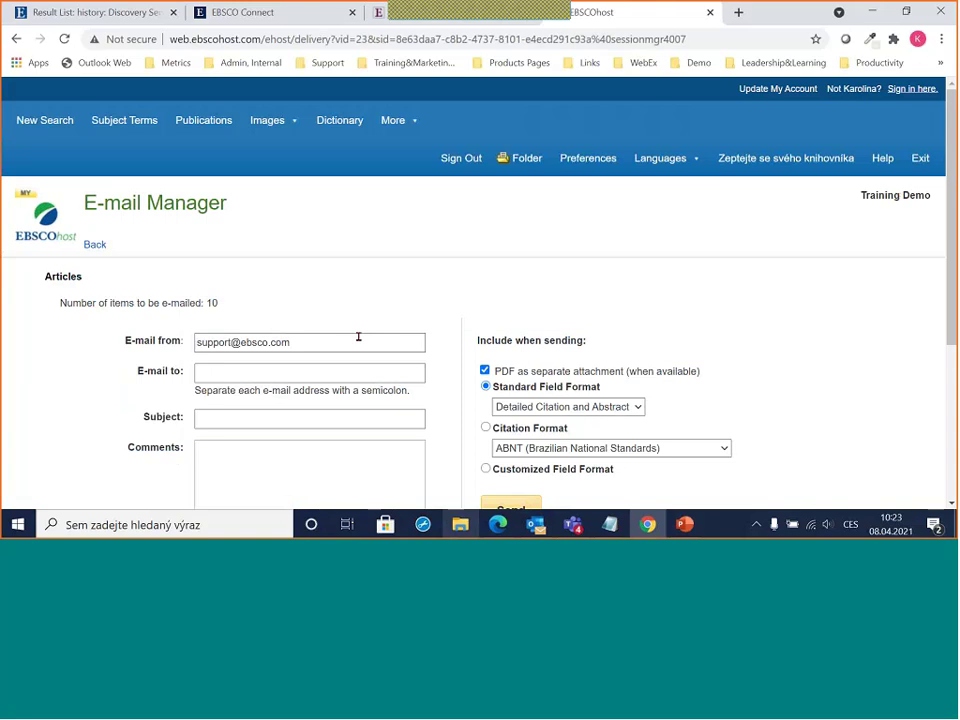
# - Examine the item count and the recipient, subject and comments fields of the E-mail Manager
pyautogui.scroll(-1, 280, 346)
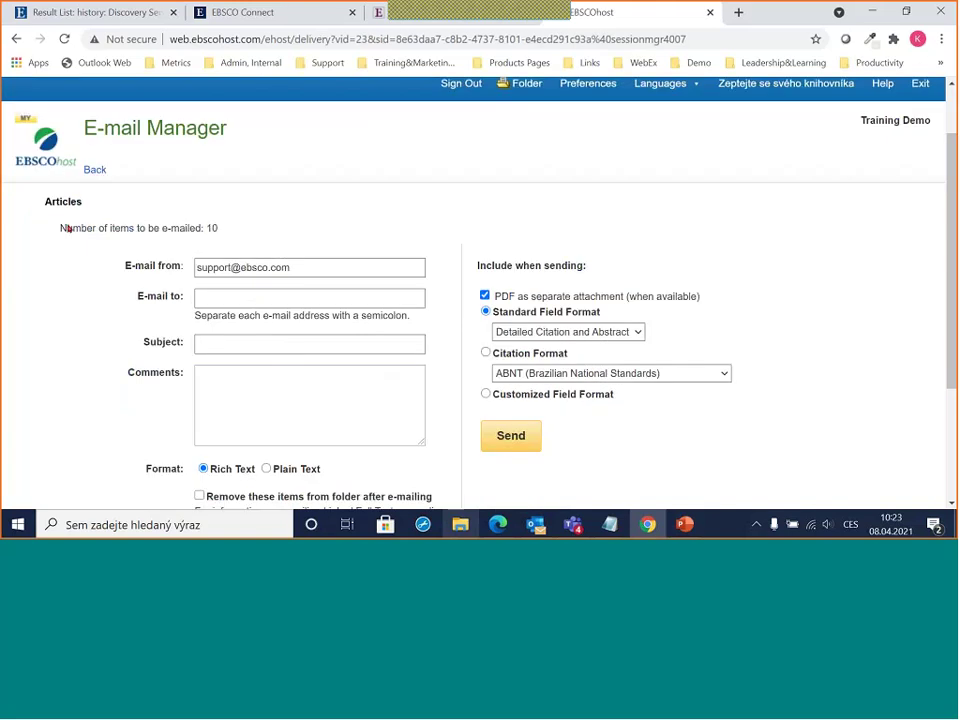
pyautogui.moveTo(60, 229); pyautogui.dragTo(221, 232)
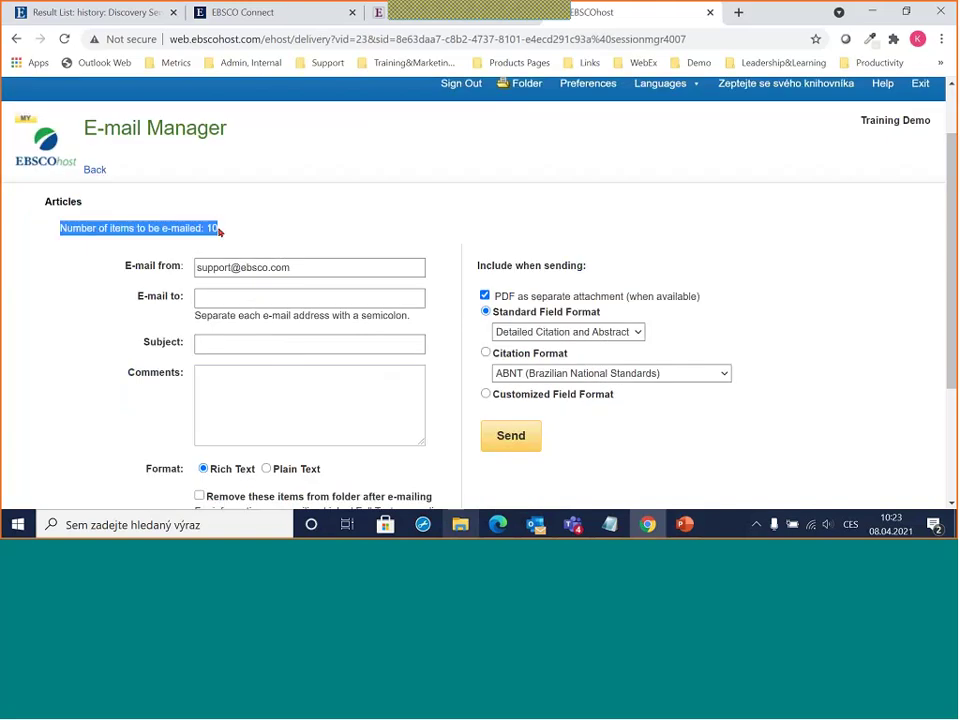
pyautogui.click(223, 231)
pyautogui.scroll(-1, 182, 298)
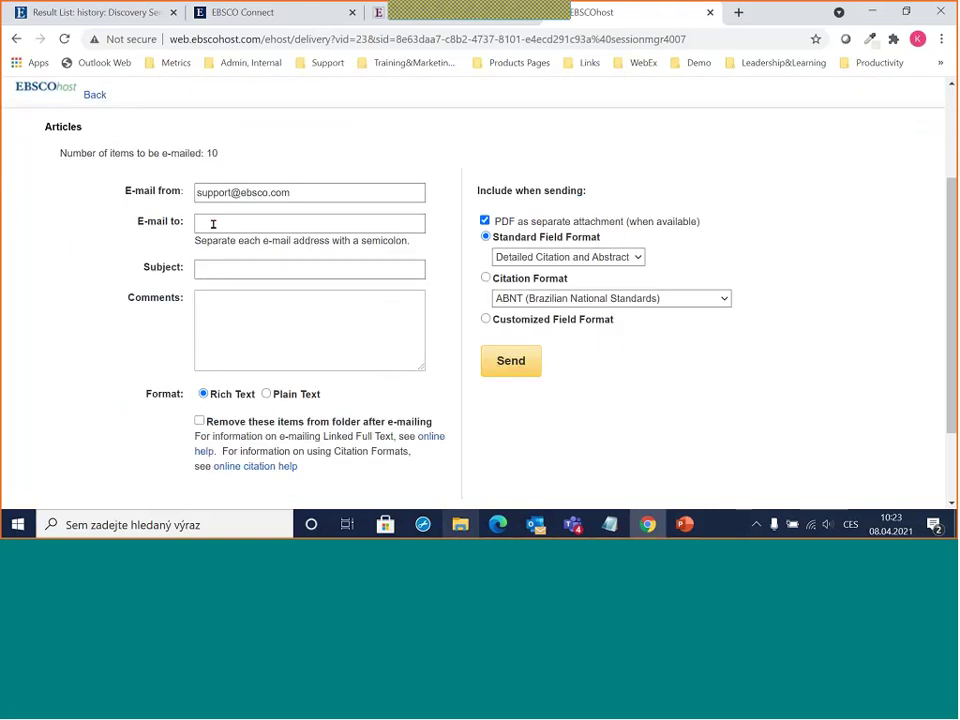
pyautogui.click(213, 224)
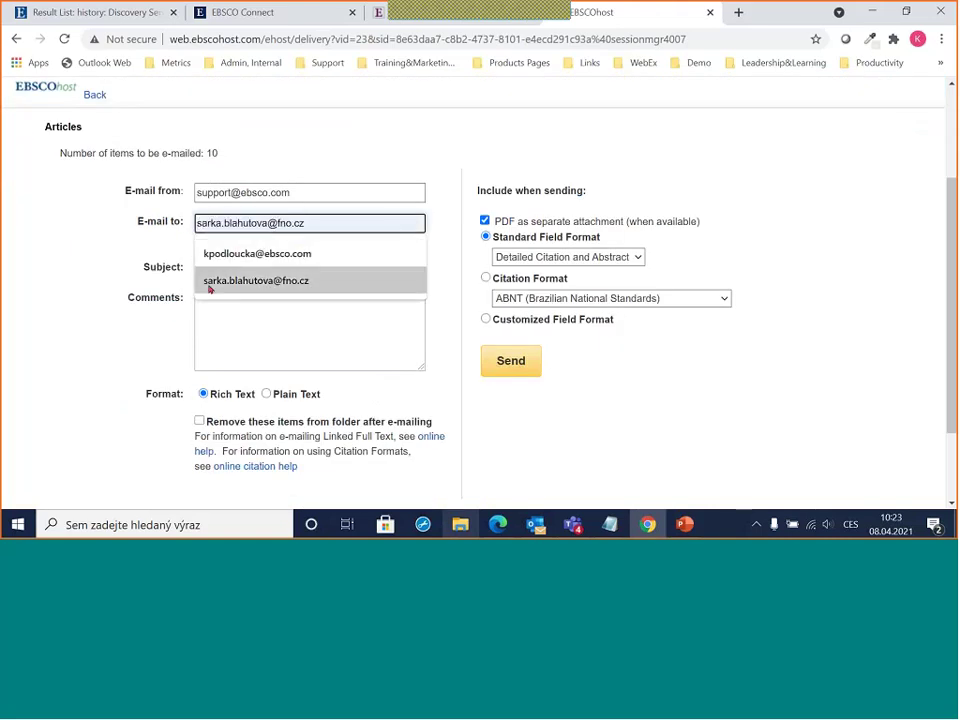
pyautogui.click(159, 247)
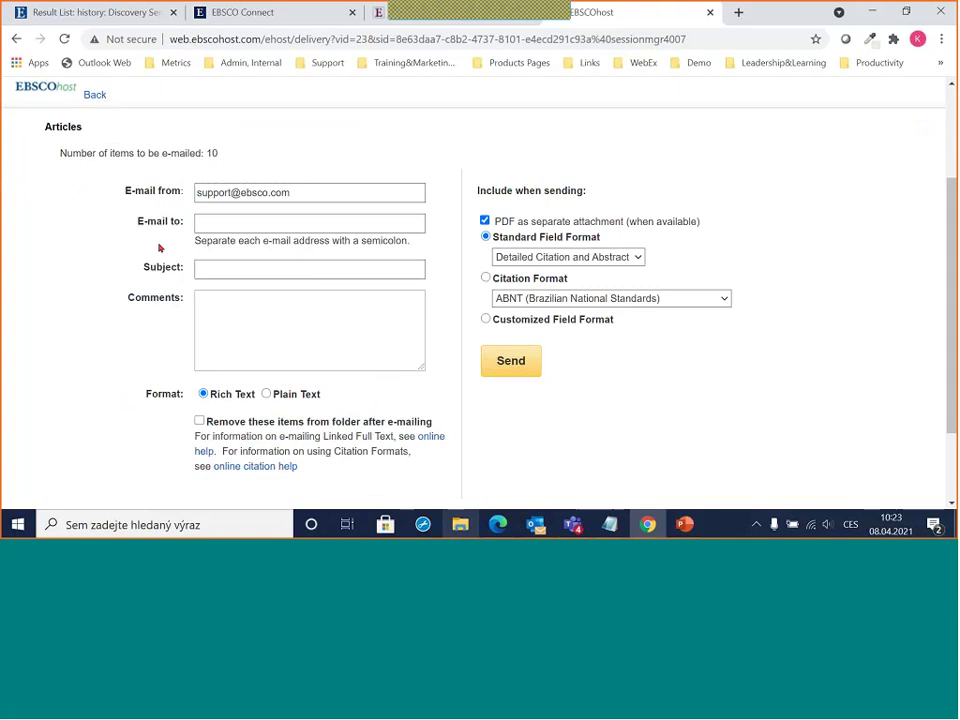
pyautogui.click(229, 271)
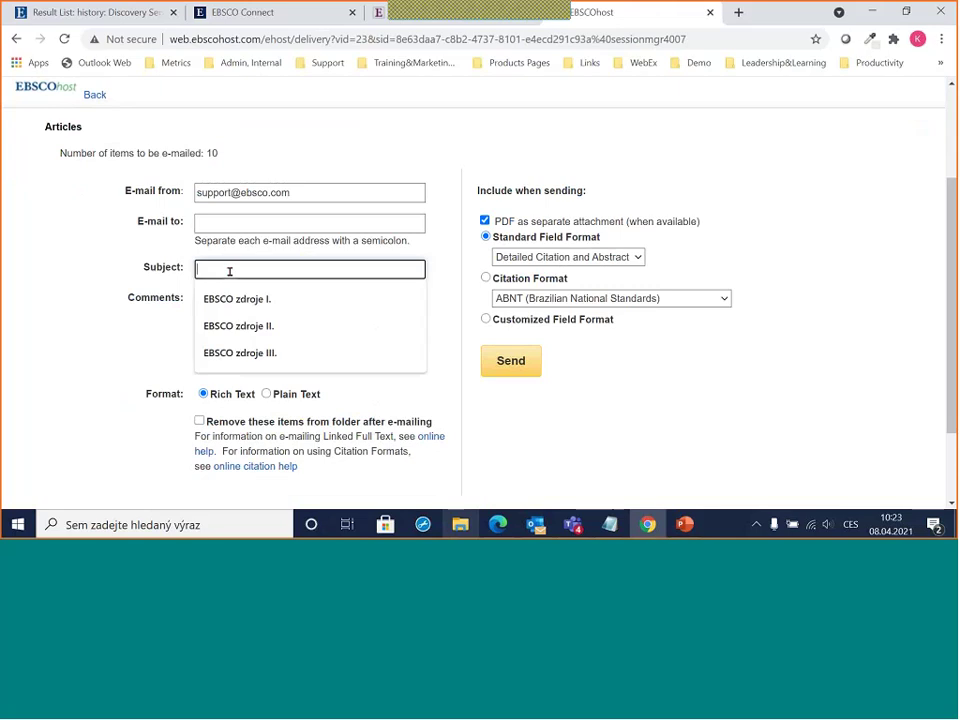
pyautogui.click(140, 329)
pyautogui.click(221, 306)
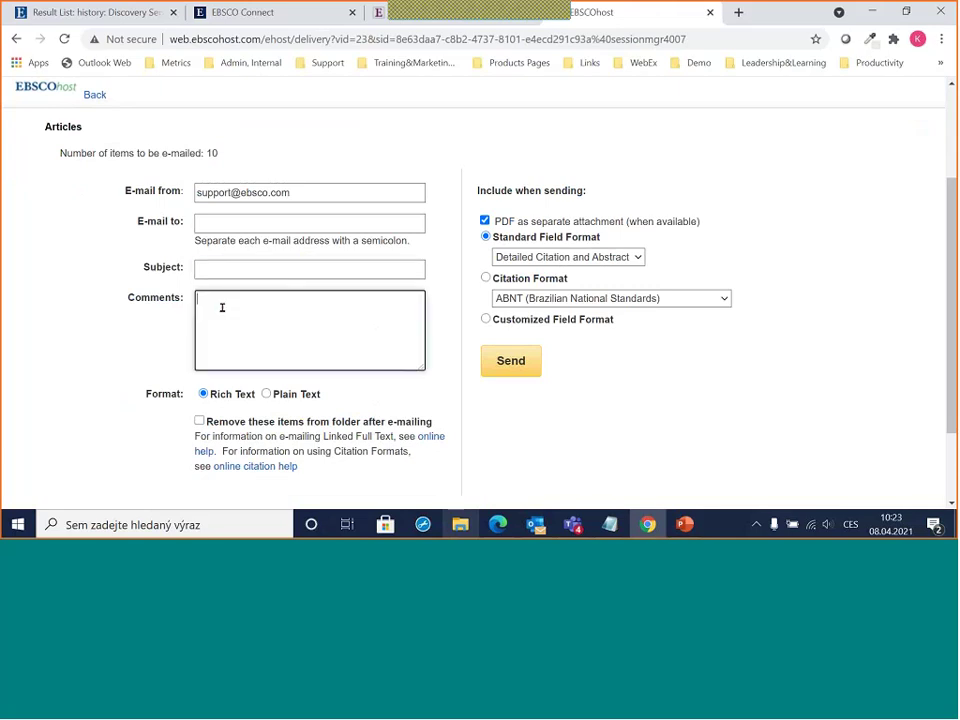
pyautogui.click(120, 336)
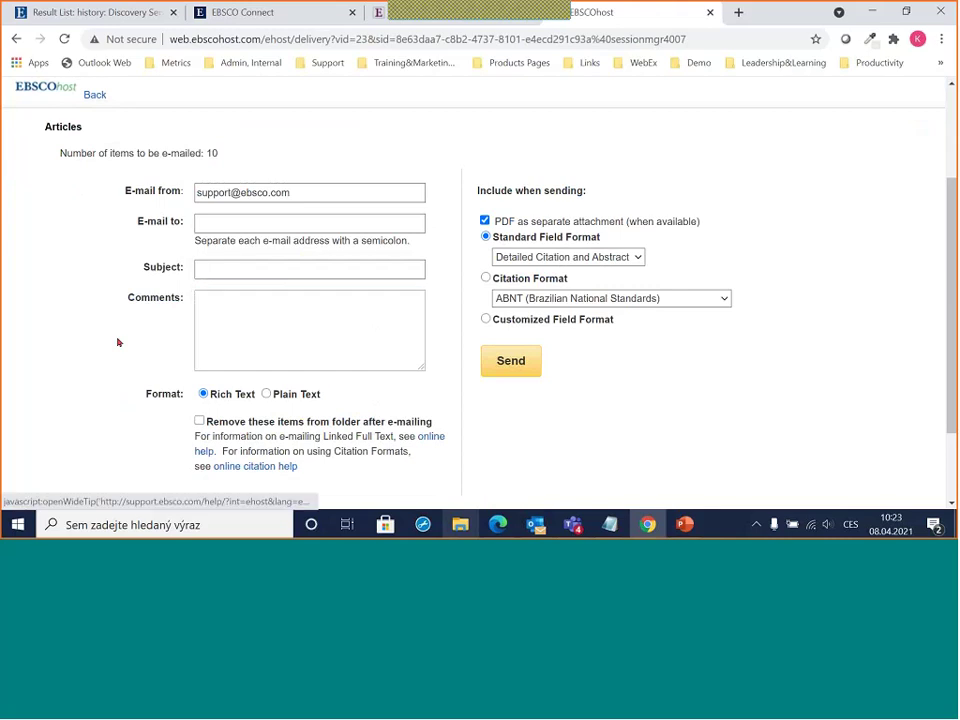
# - Examine the Standard Field Format choices and the option to remove items after e-mailing, and return to the folder without sending
pyautogui.scroll(-2, 634, 242)
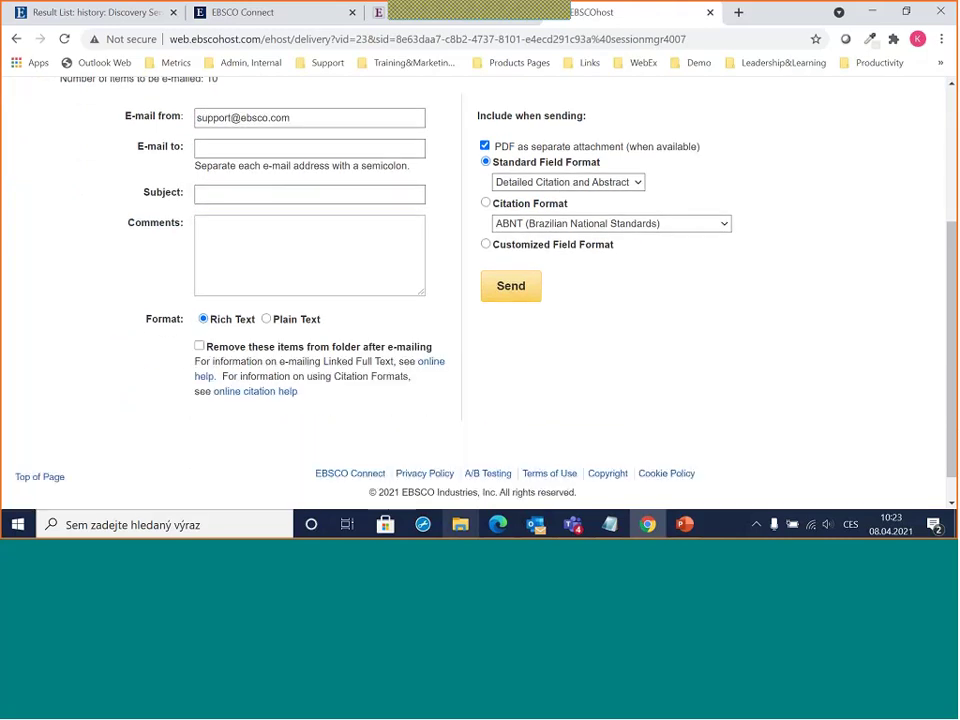
pyautogui.click(555, 182)
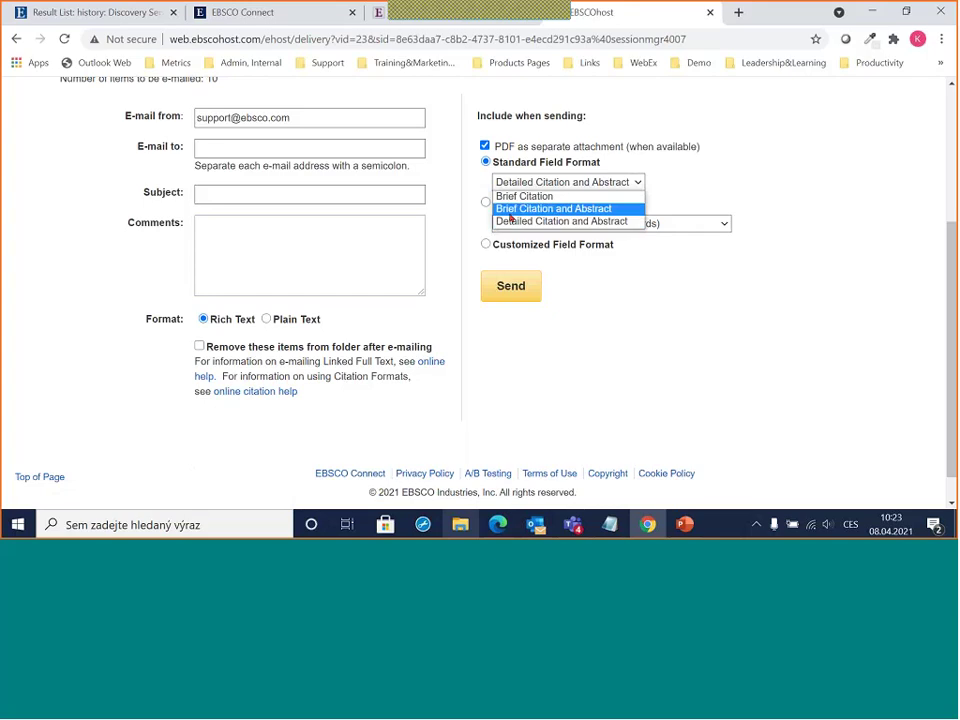
pyautogui.click(620, 234)
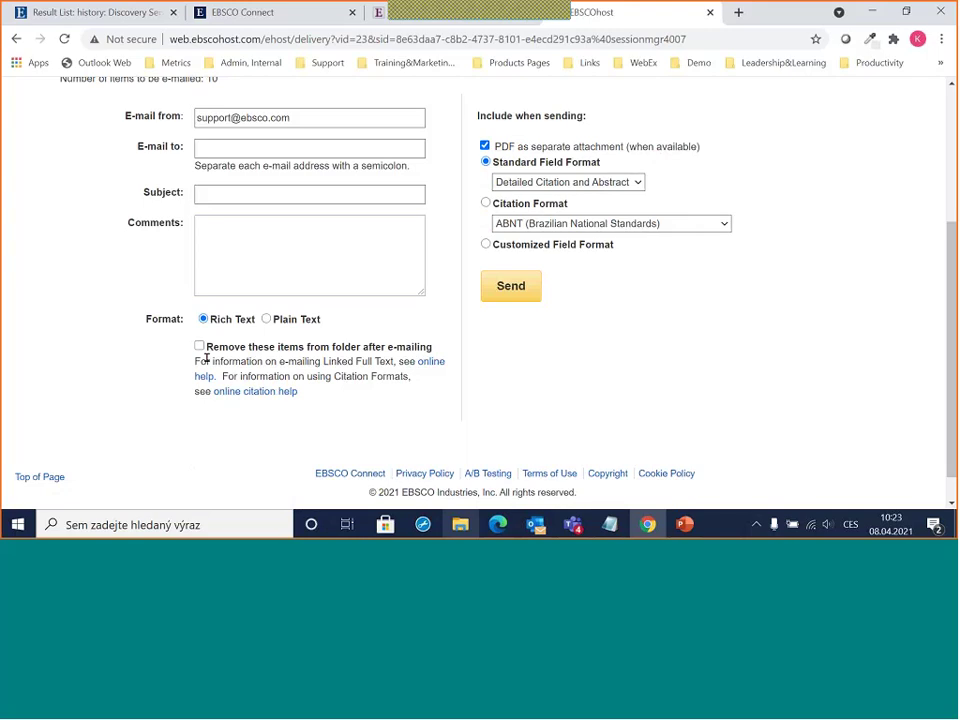
pyautogui.moveTo(222, 350); pyautogui.dragTo(436, 355)
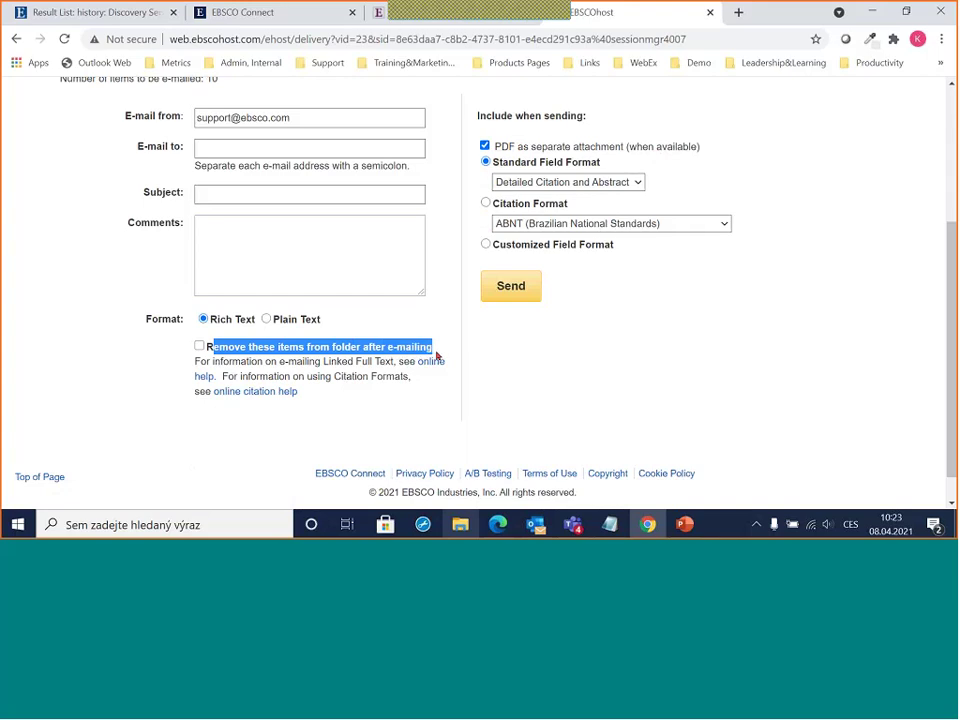
pyautogui.click(436, 355)
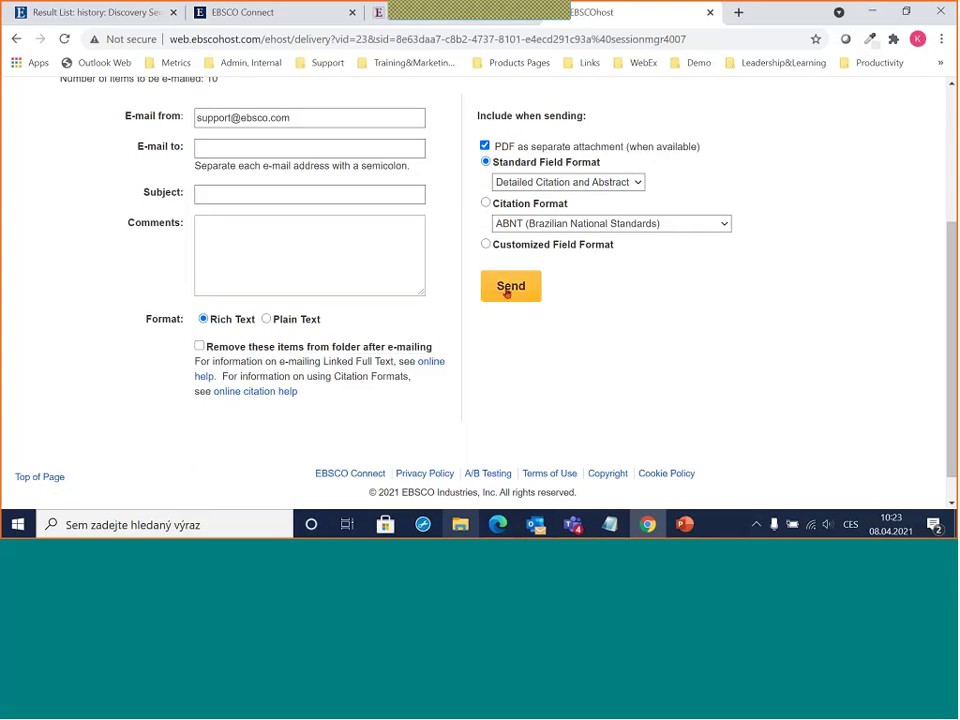
pyautogui.scroll(3, 400, 303)
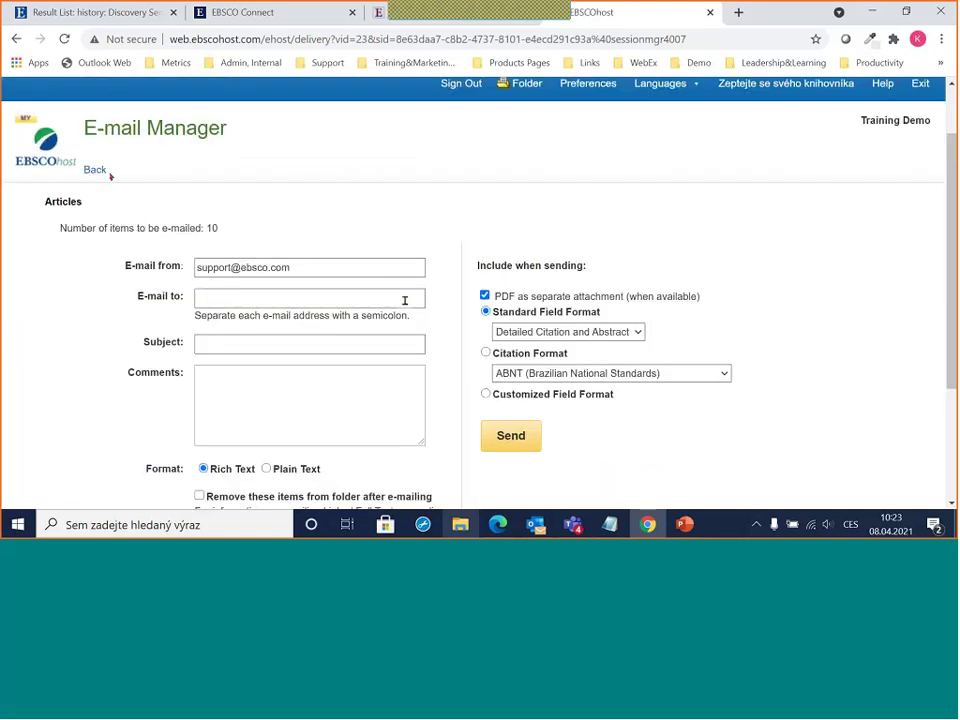
pyautogui.click(109, 174)
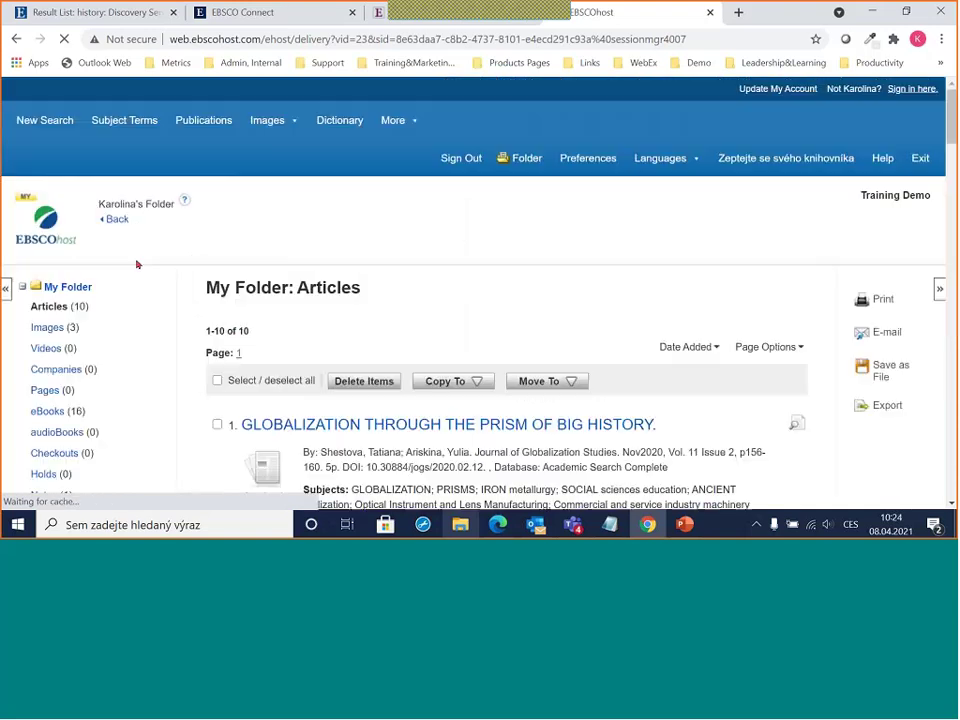
# - Open the Export Manager for the articles, examine the item count and Direct Export in RIS Format option, and go back without saving
pyautogui.scroll(-1, 613, 274)
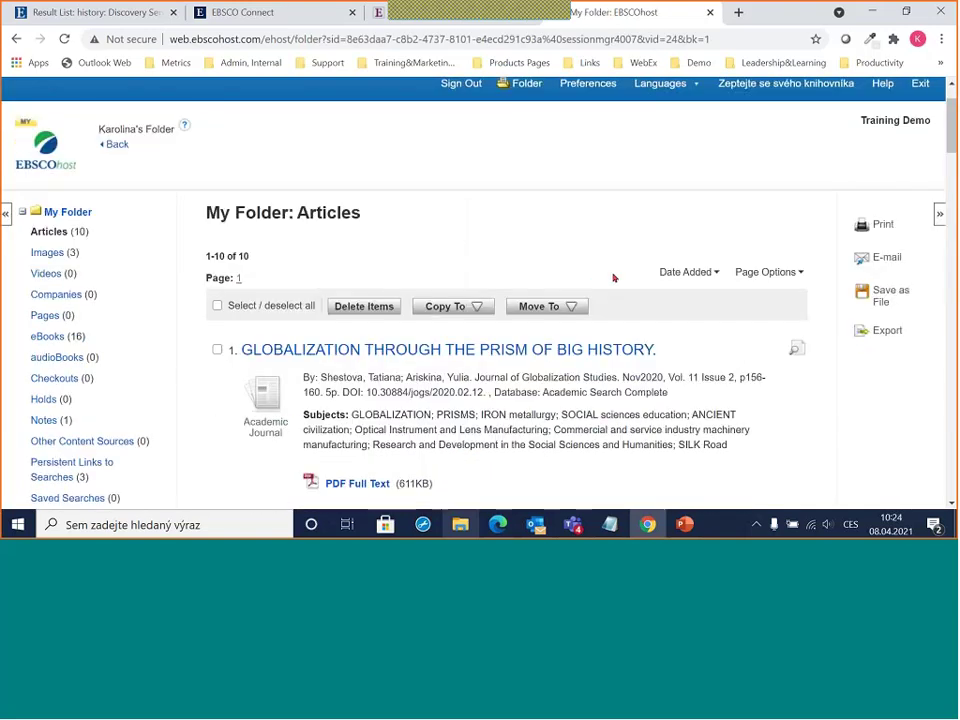
pyautogui.click(885, 337)
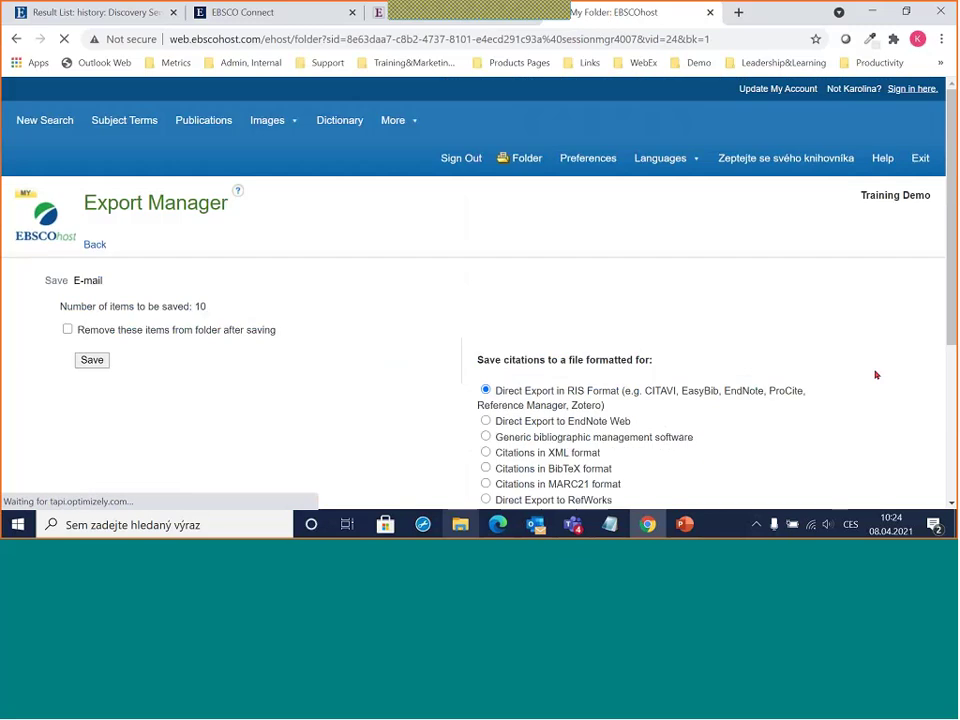
pyautogui.scroll(-3, 339, 306)
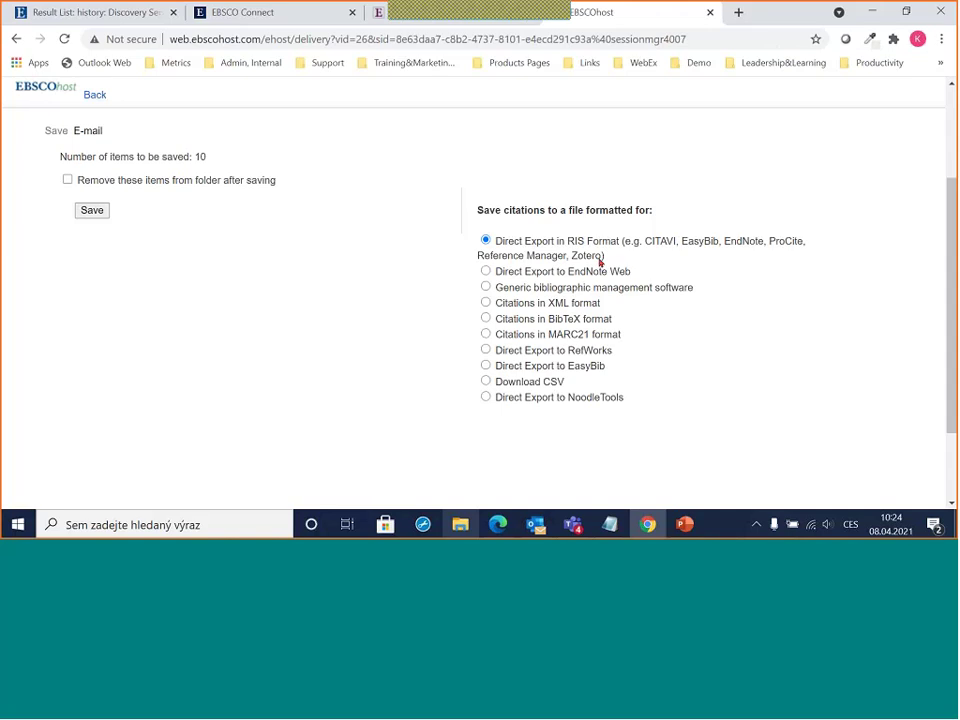
pyautogui.moveTo(66, 157); pyautogui.dragTo(219, 157)
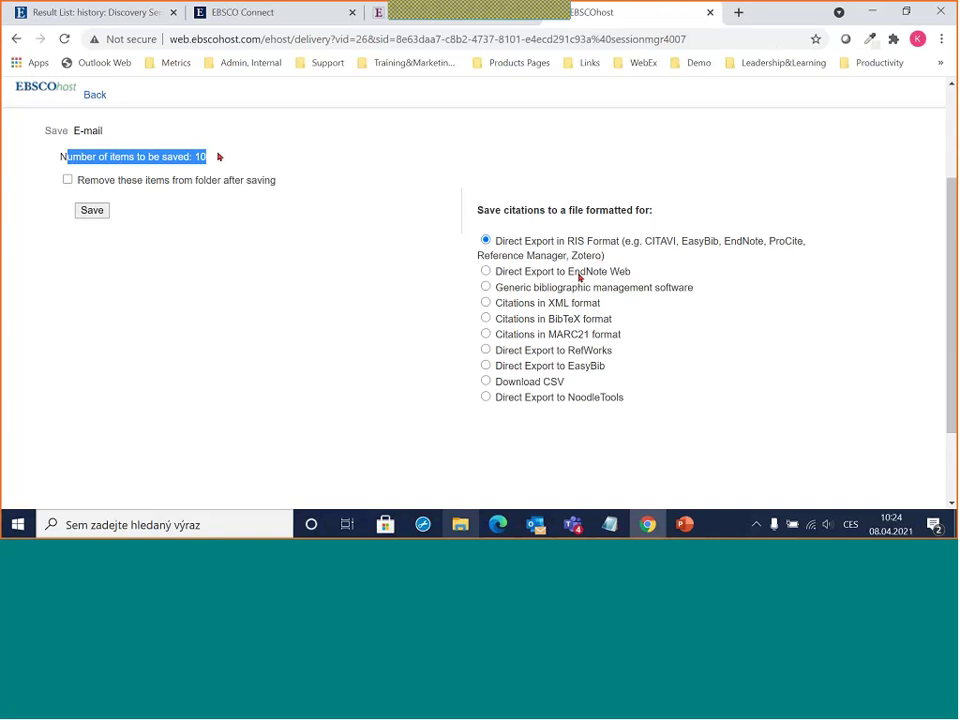
pyautogui.click(511, 243)
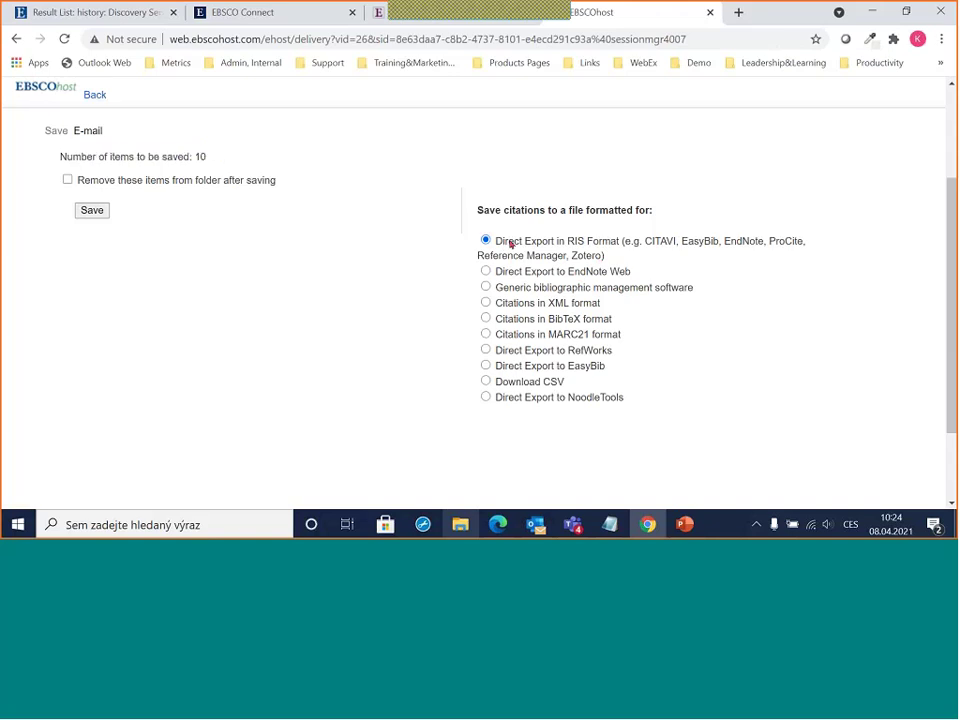
pyautogui.moveTo(511, 244); pyautogui.dragTo(628, 255)
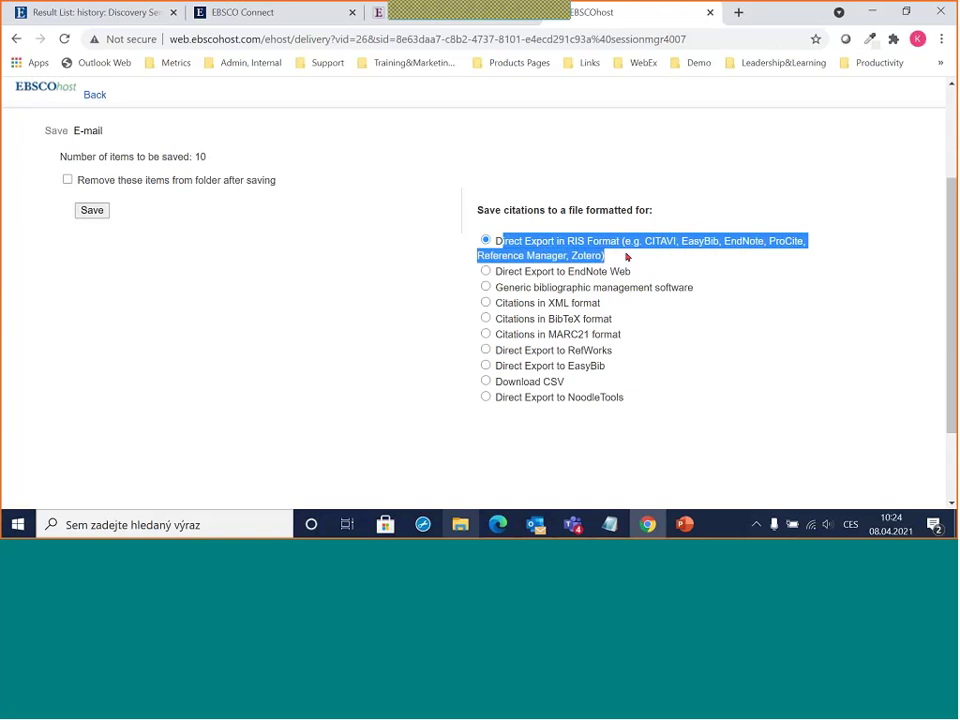
pyautogui.click(459, 287)
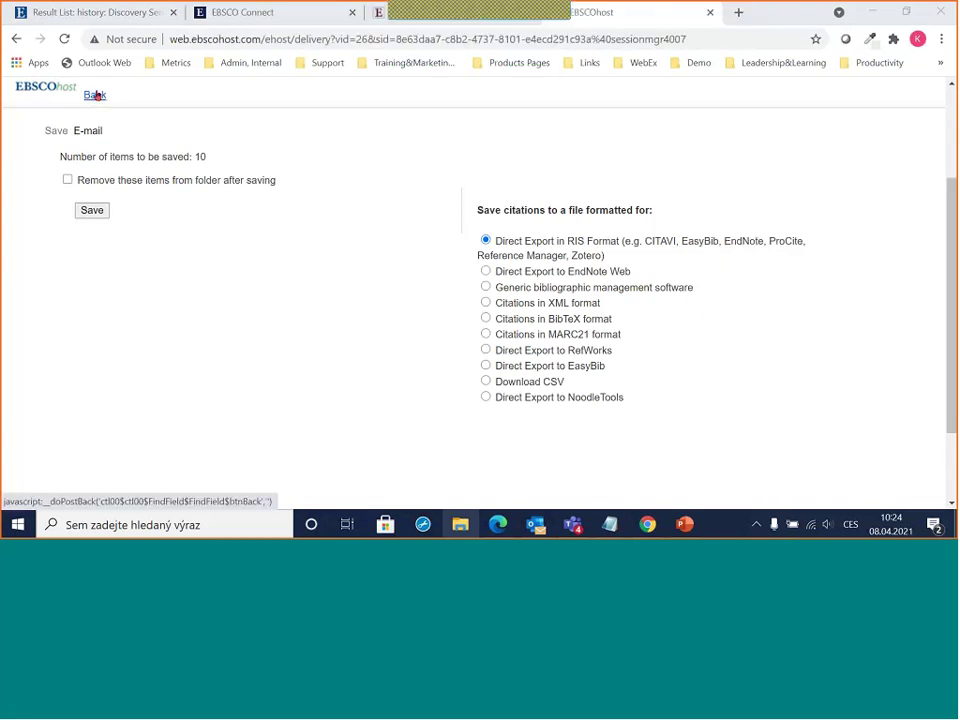
pyautogui.click(95, 95)
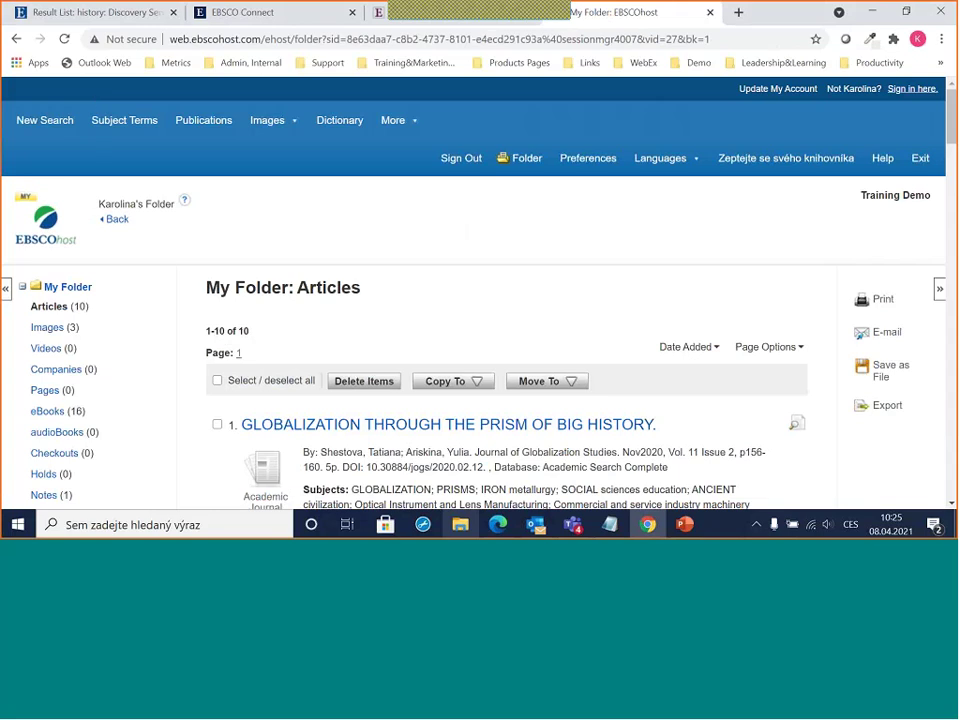
pyautogui.click(119, 220)
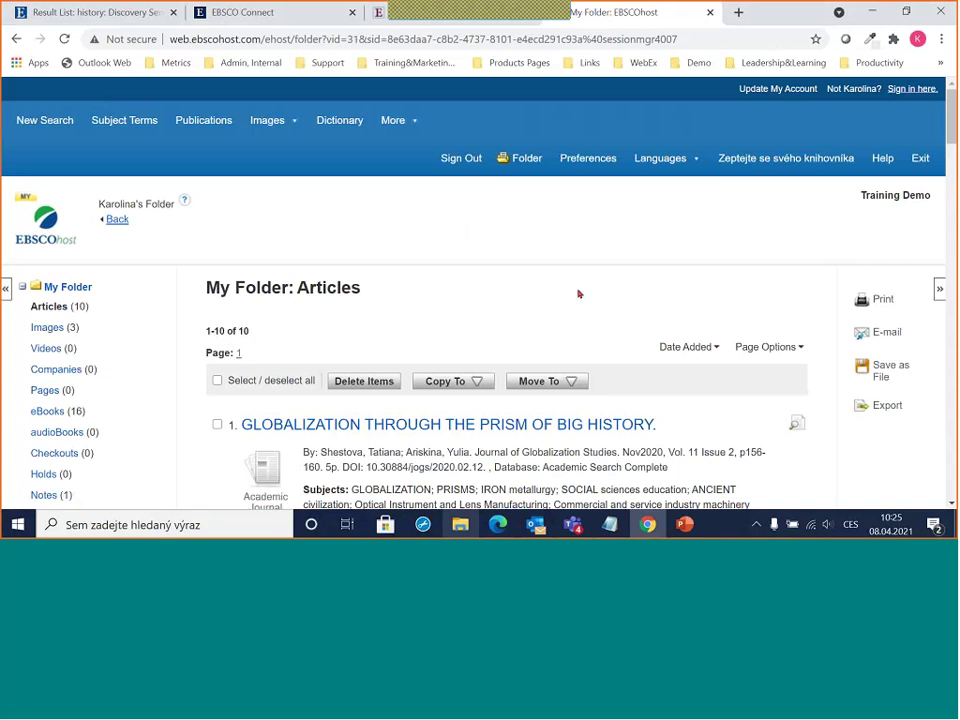
# - Leave the folder and run a new basic search for global warming
pyautogui.click(114, 219)
pyautogui.click(48, 120)
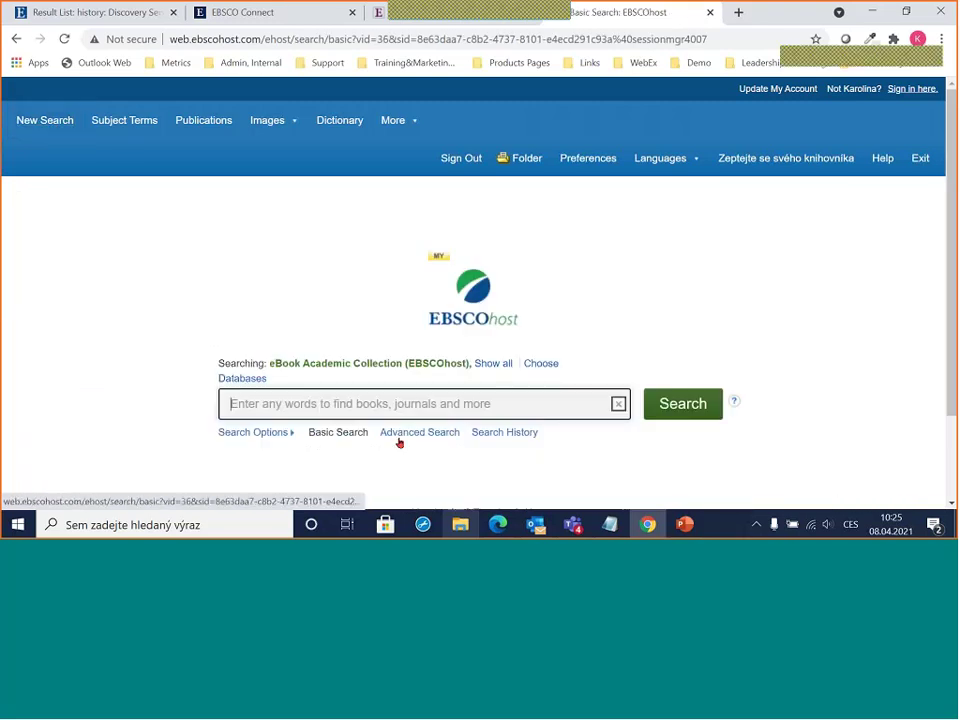
pyautogui.write('globa')
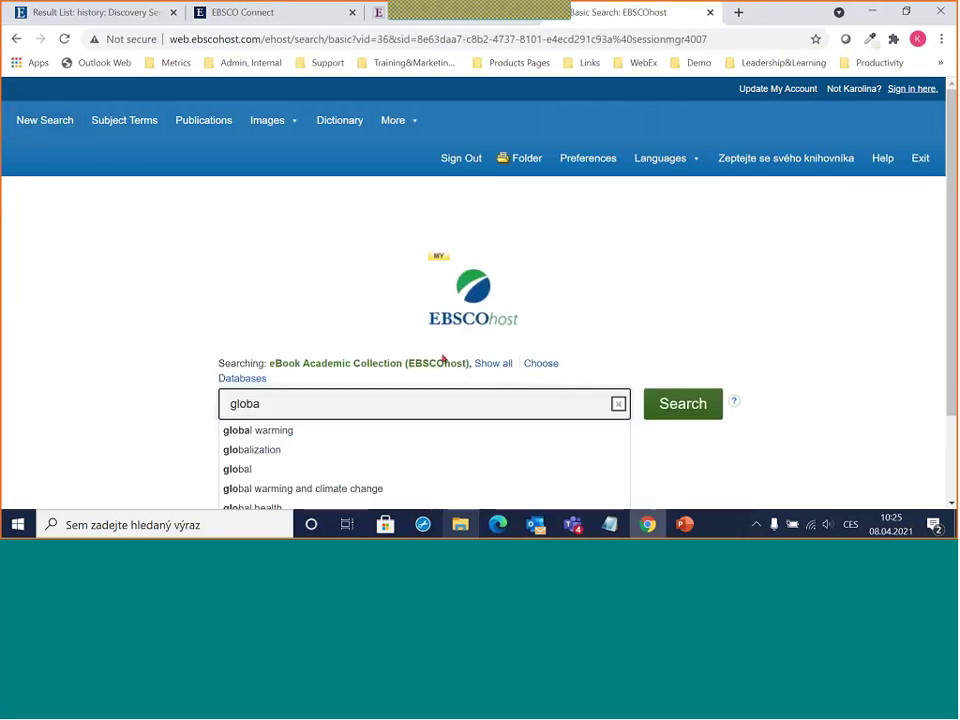
pyautogui.press('Down')
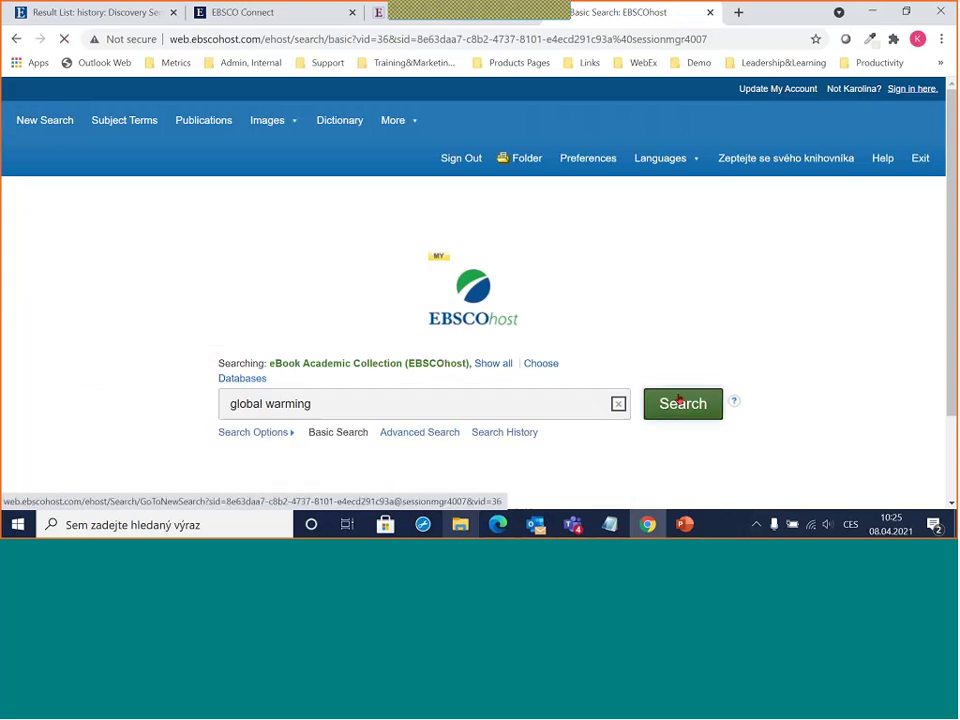
pyautogui.click(648, 395)
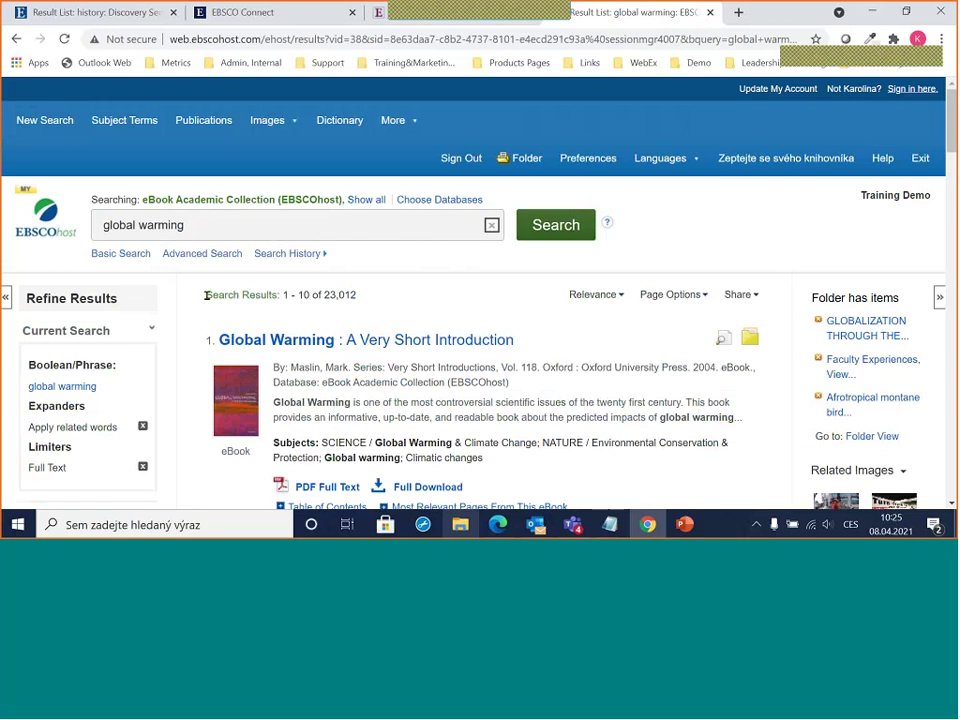
# - Examine the result count and the first entries of the global warming result list
pyautogui.moveTo(205, 295); pyautogui.dragTo(371, 300)
pyautogui.click(371, 300)
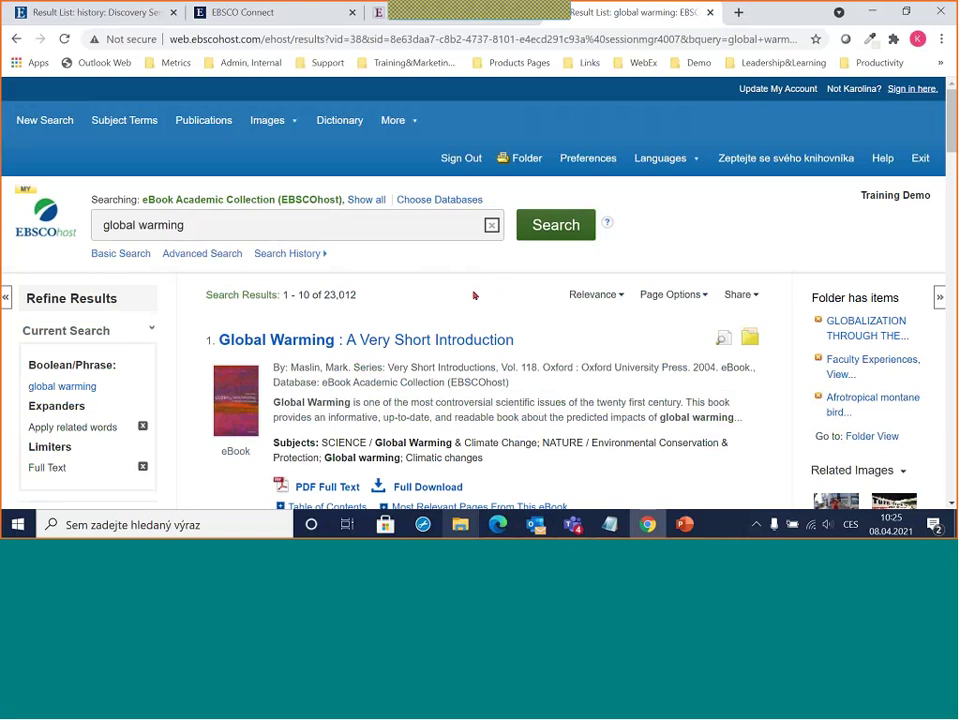
pyautogui.scroll(-1, 474, 295)
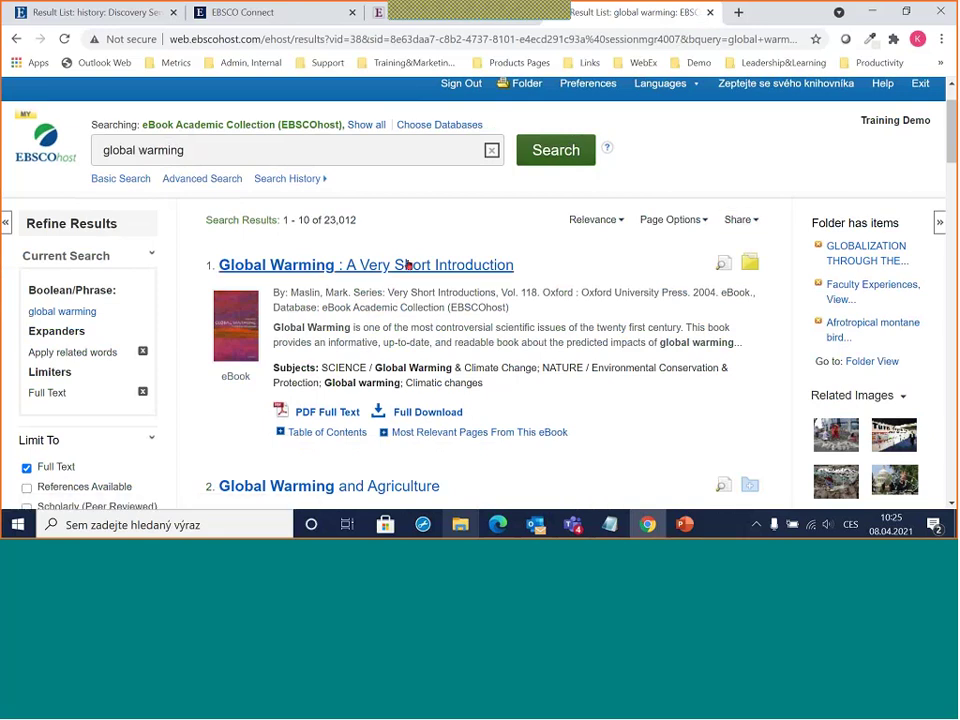
pyautogui.scroll(1, 507, 245)
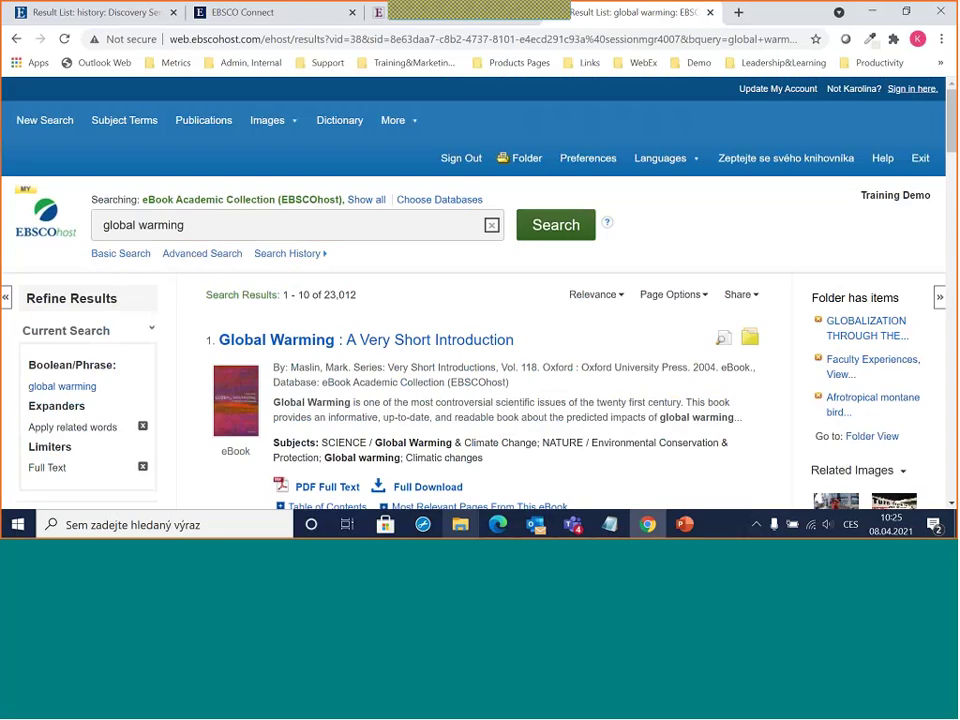
pyautogui.scroll(-1, 533, 289)
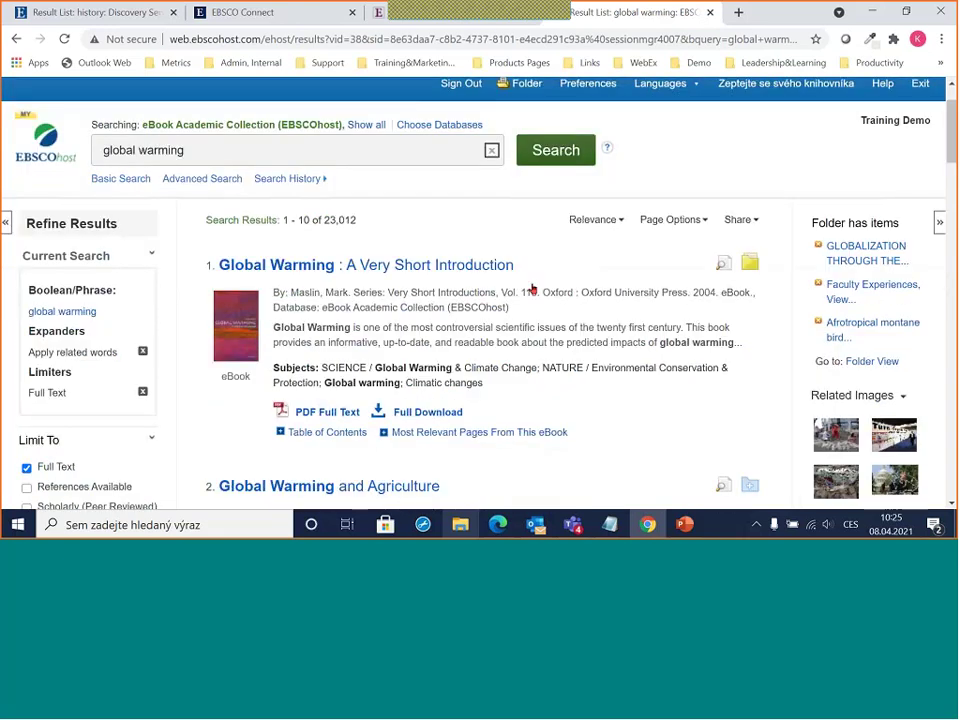
# - Examine the Share option above the result list and the folder markers beside the individual eBooks
pyautogui.click(752, 222)
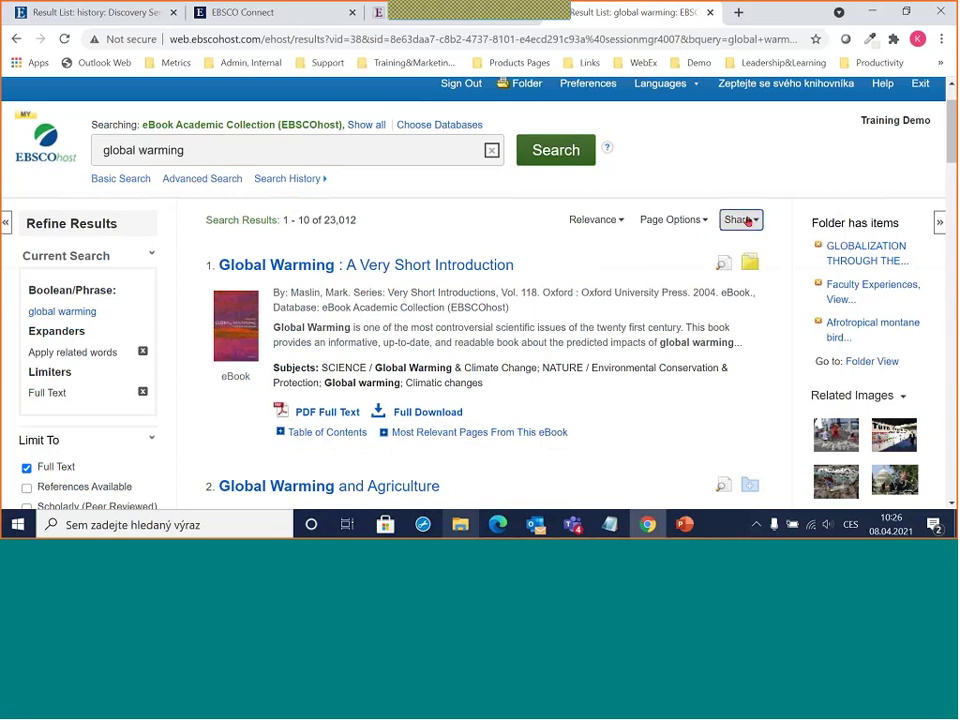
pyautogui.scroll(-2, 720, 270)
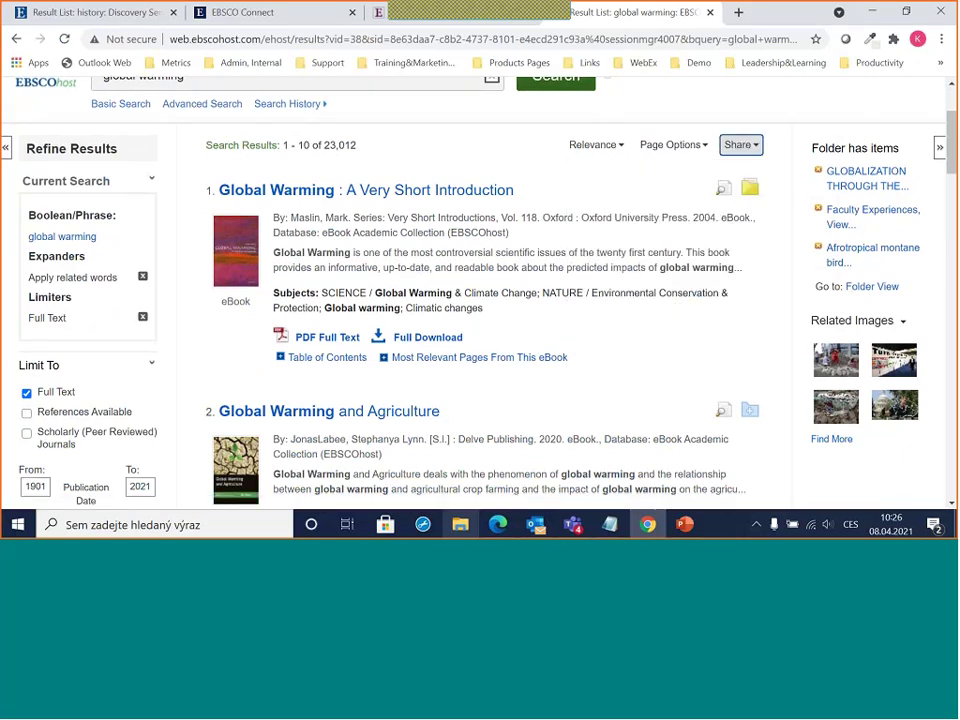
pyautogui.scroll(-1, 720, 380)
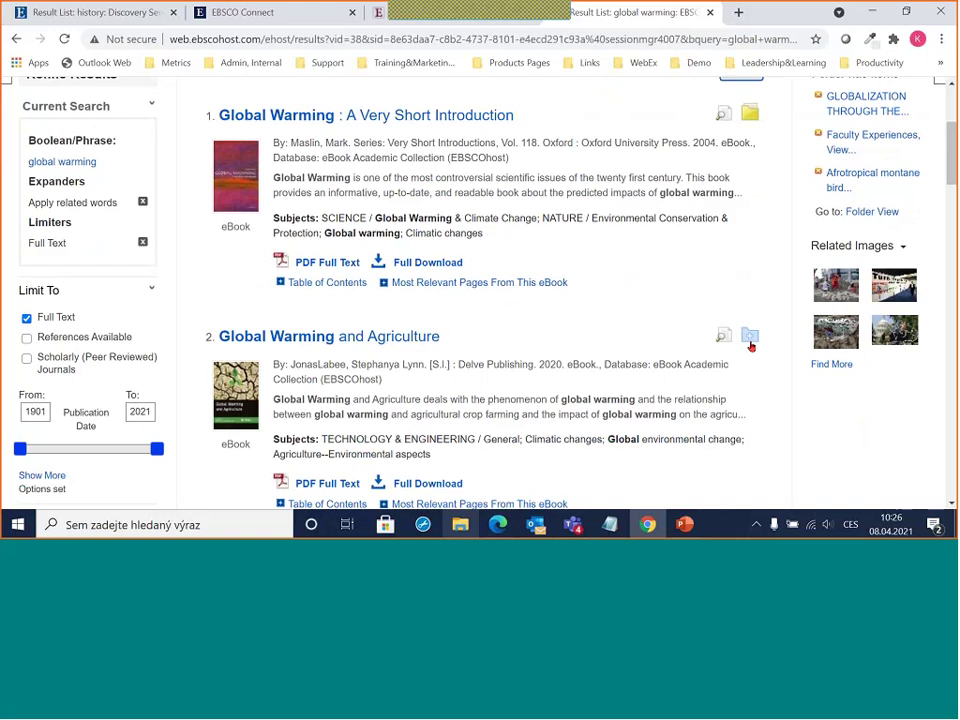
pyautogui.scroll(-3, 745, 325)
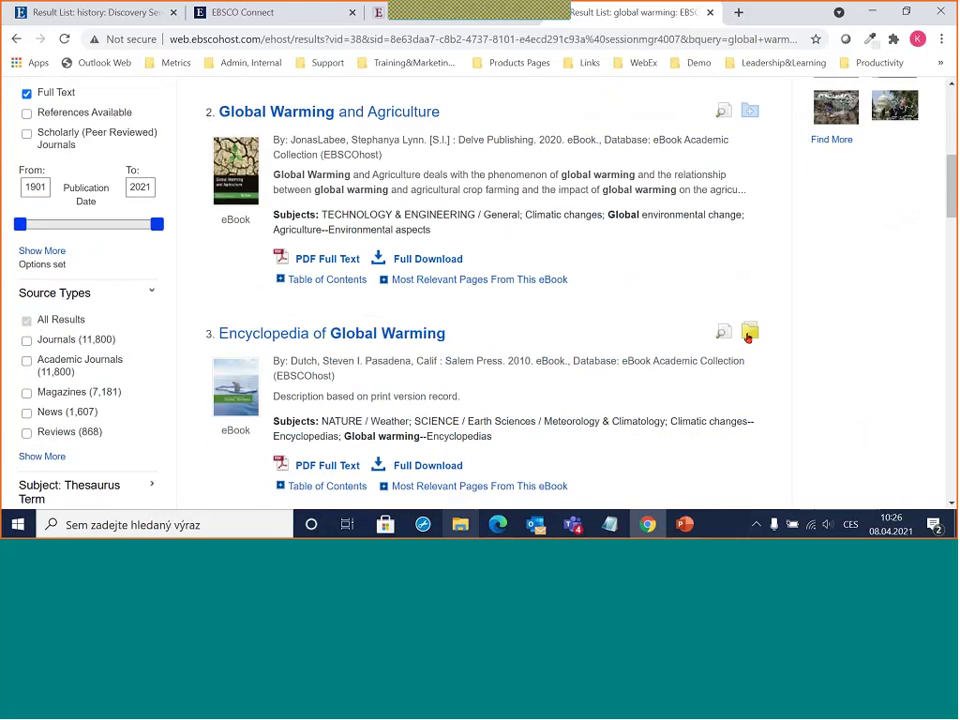
pyautogui.scroll(-4, 741, 310)
pyautogui.scroll(7, 740, 310)
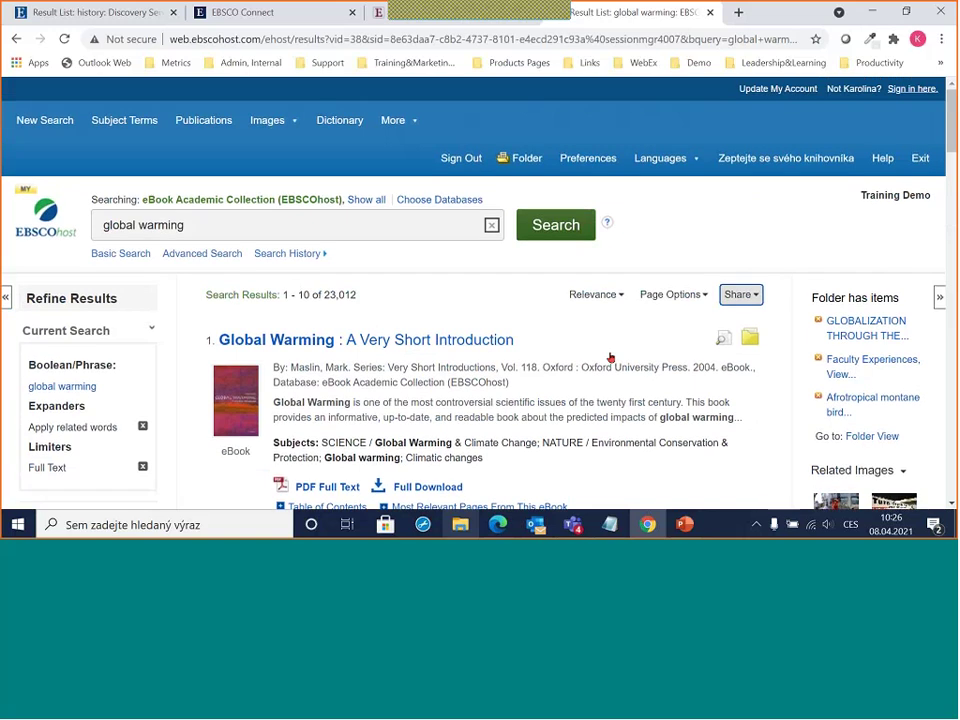
pyautogui.scroll(-1, 613, 335)
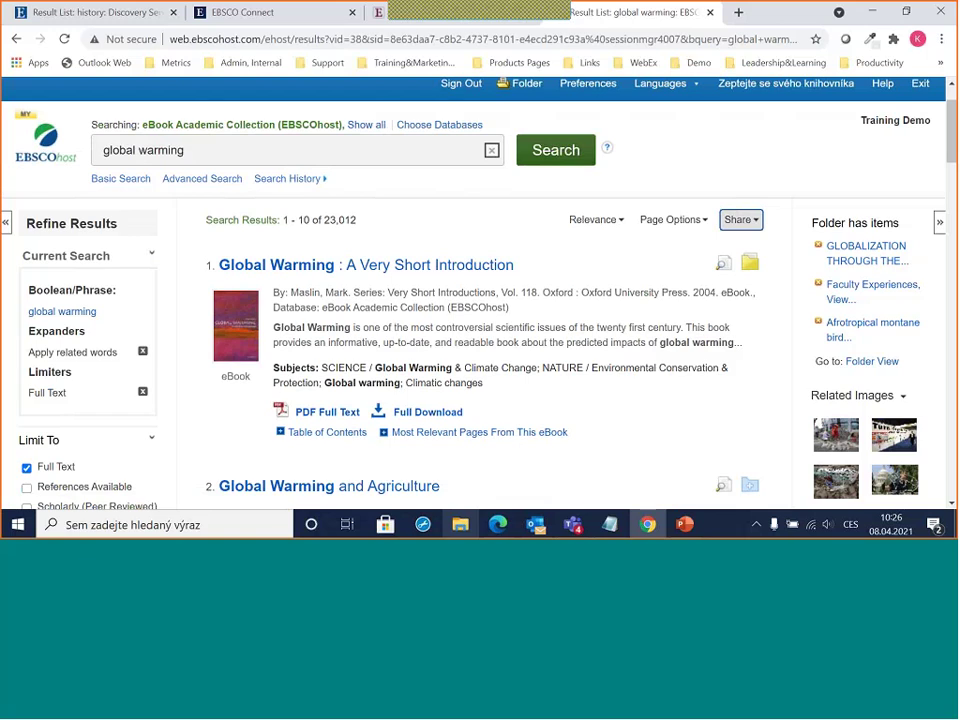
# - Set the result list to show 50 results per page and apply the change
pyautogui.click(740, 219)
pyautogui.click(676, 219)
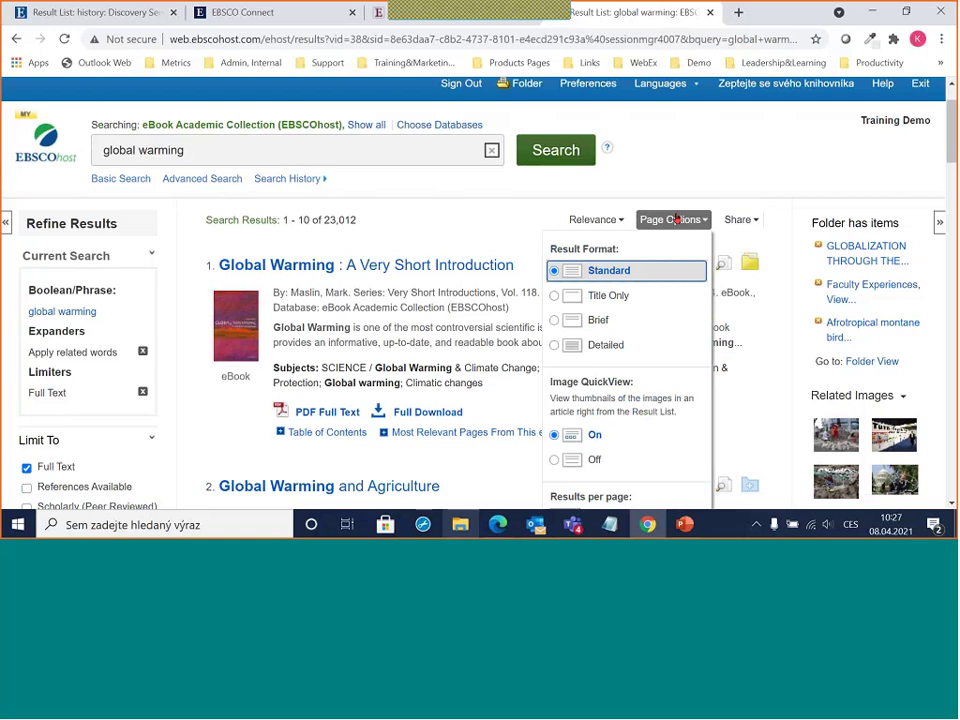
pyautogui.scroll(-3, 660, 257)
pyautogui.scroll(-2, 626, 291)
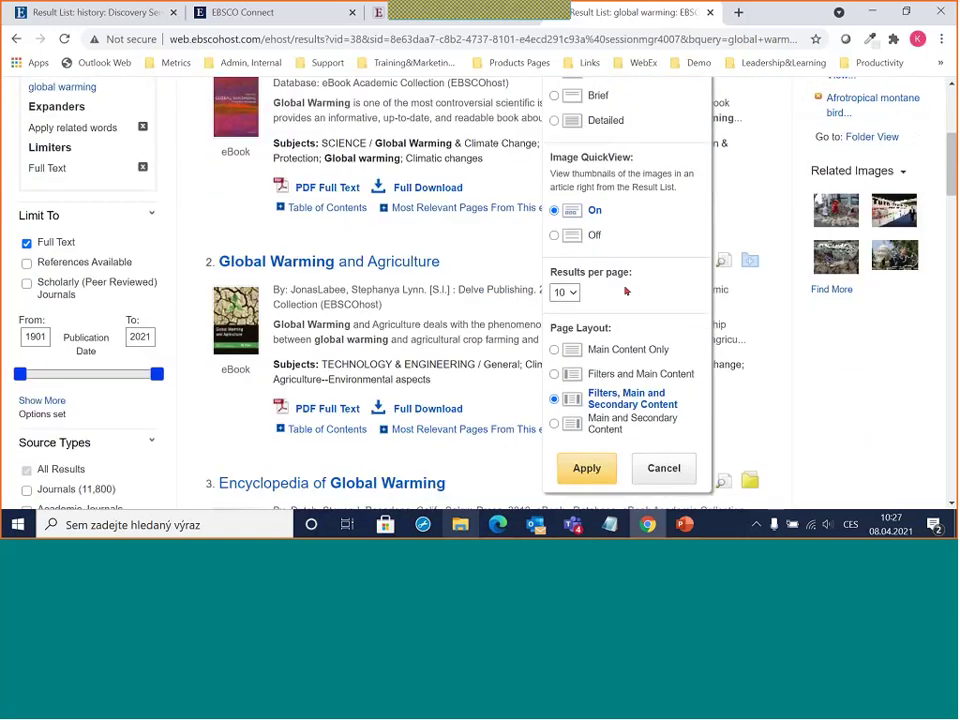
pyautogui.click(568, 293)
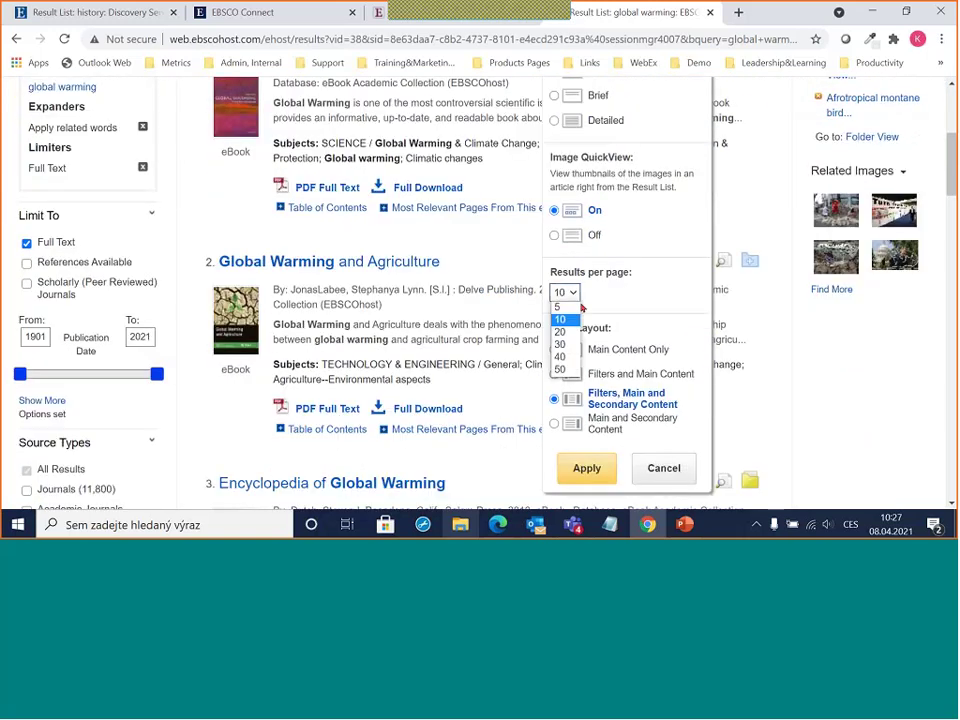
pyautogui.click(560, 370)
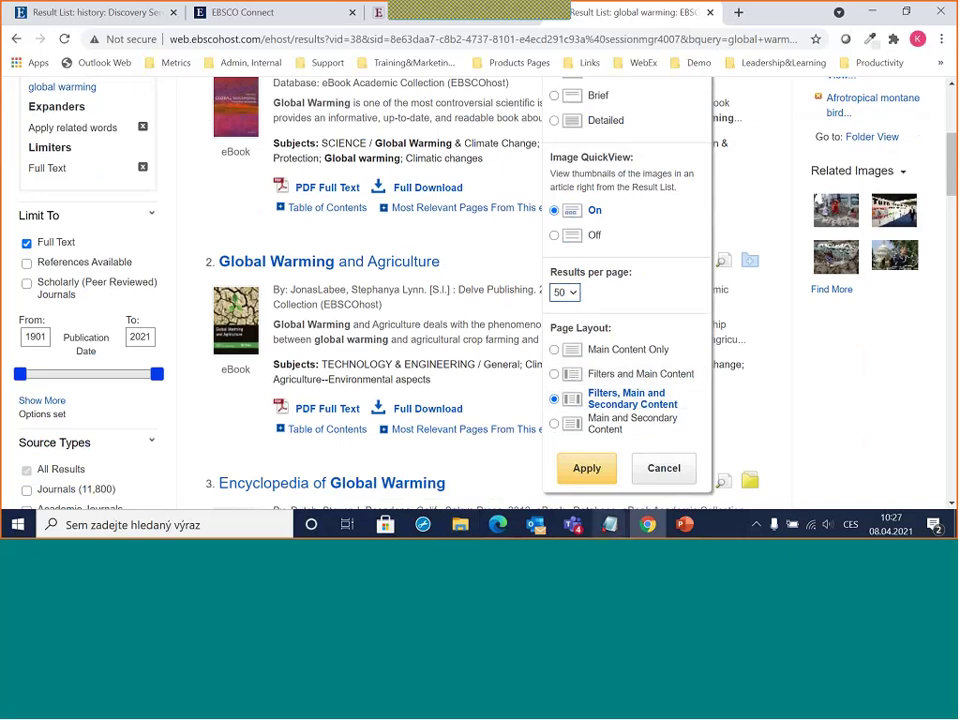
pyautogui.click(587, 469)
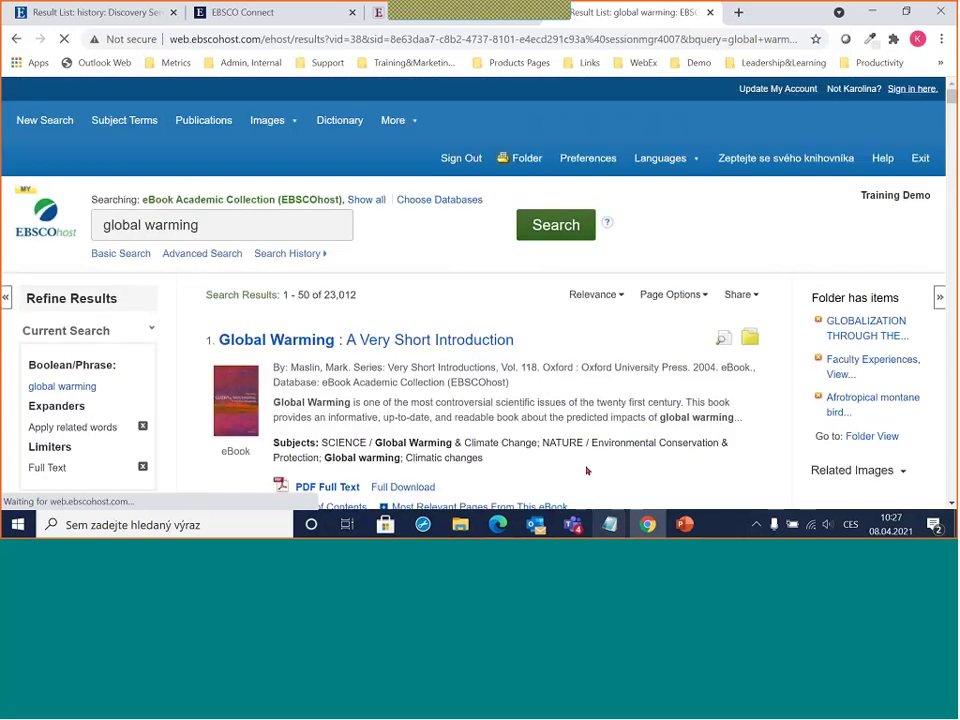
# - Add the current global warming search to the folder through the Share options
pyautogui.click(740, 296)
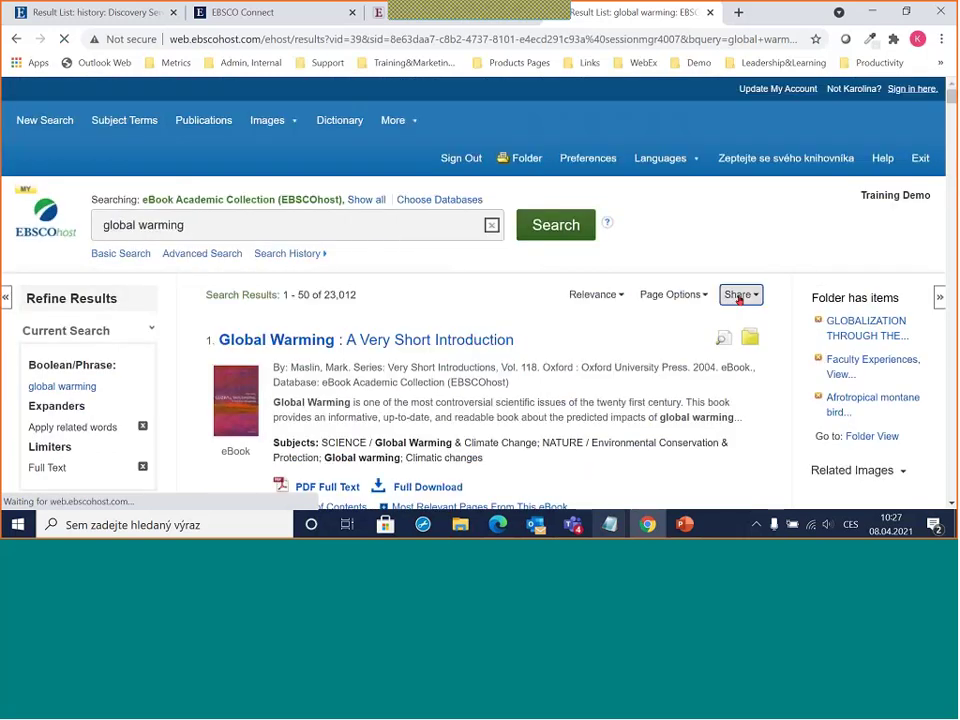
pyautogui.scroll(-1, 740, 300)
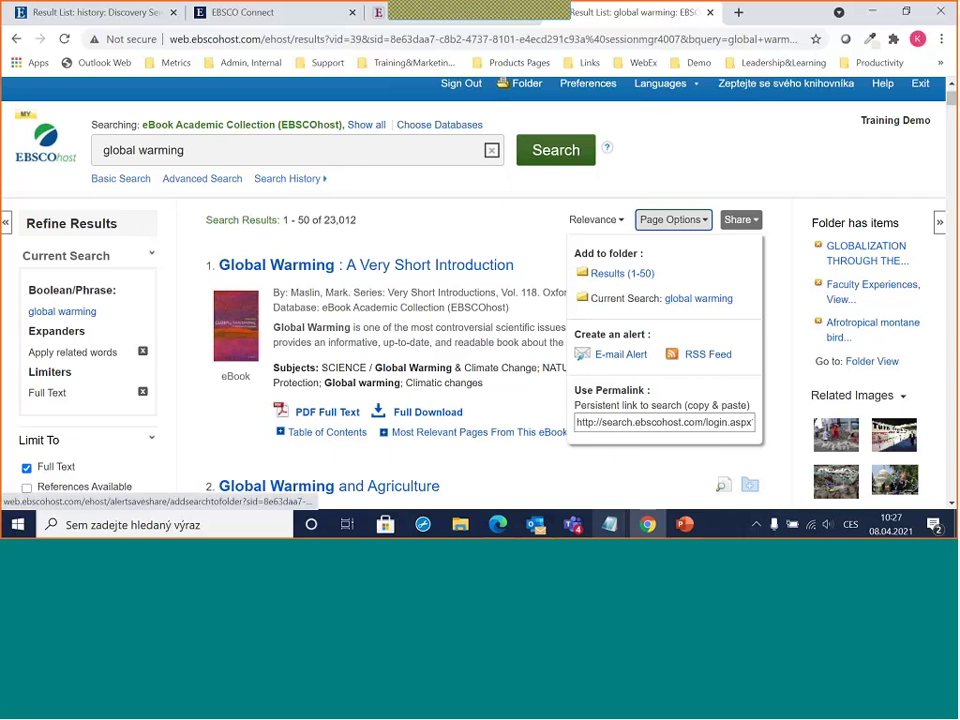
pyautogui.click(694, 299)
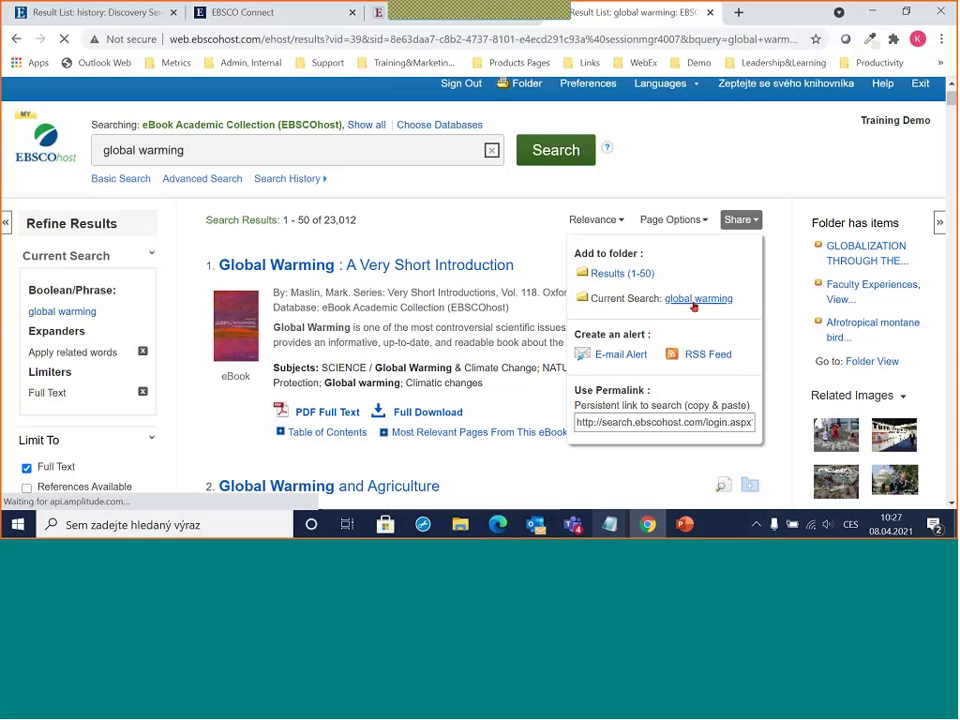
pyautogui.scroll(-1, 672, 302)
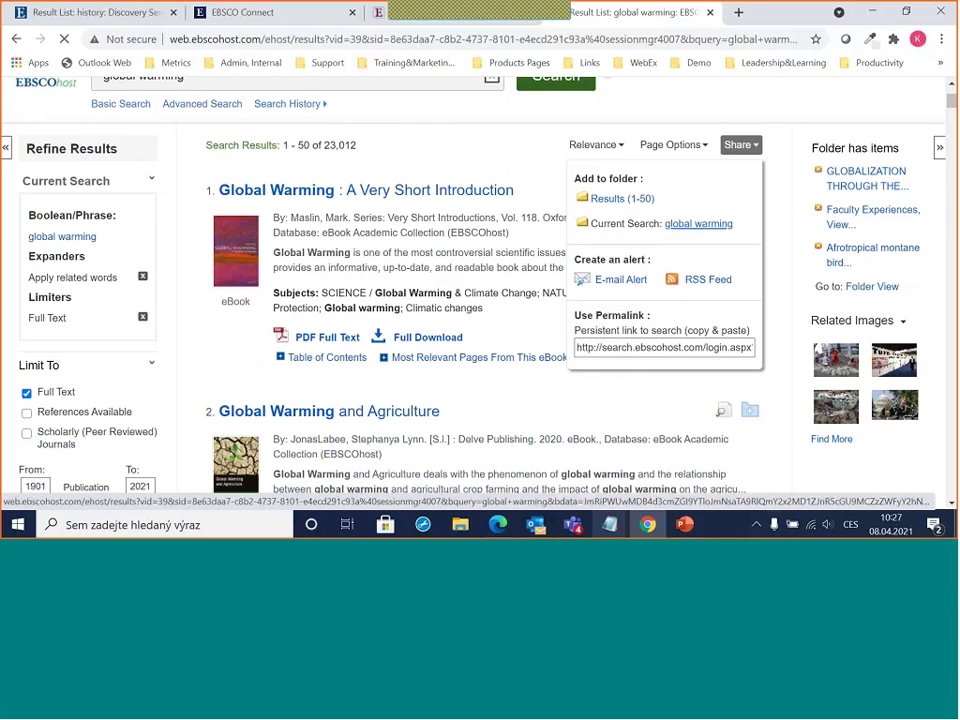
pyautogui.scroll(2, 628, 275)
pyautogui.click(628, 275)
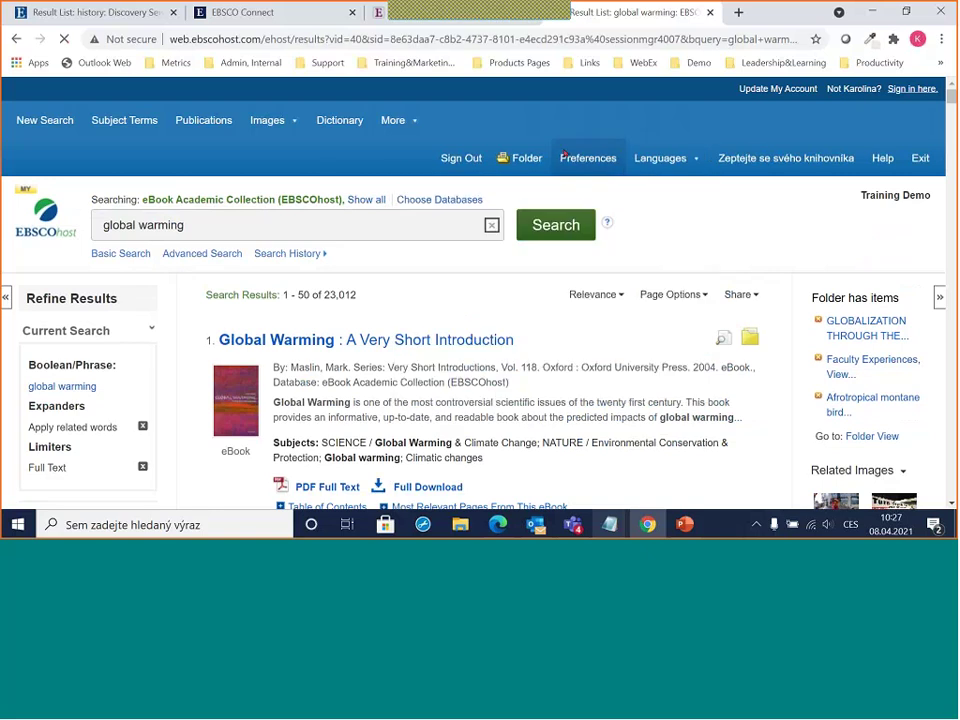
# - Examine the E-mail Alert option among the Share options for the search, and close them
pyautogui.scroll(-3, 760, 137)
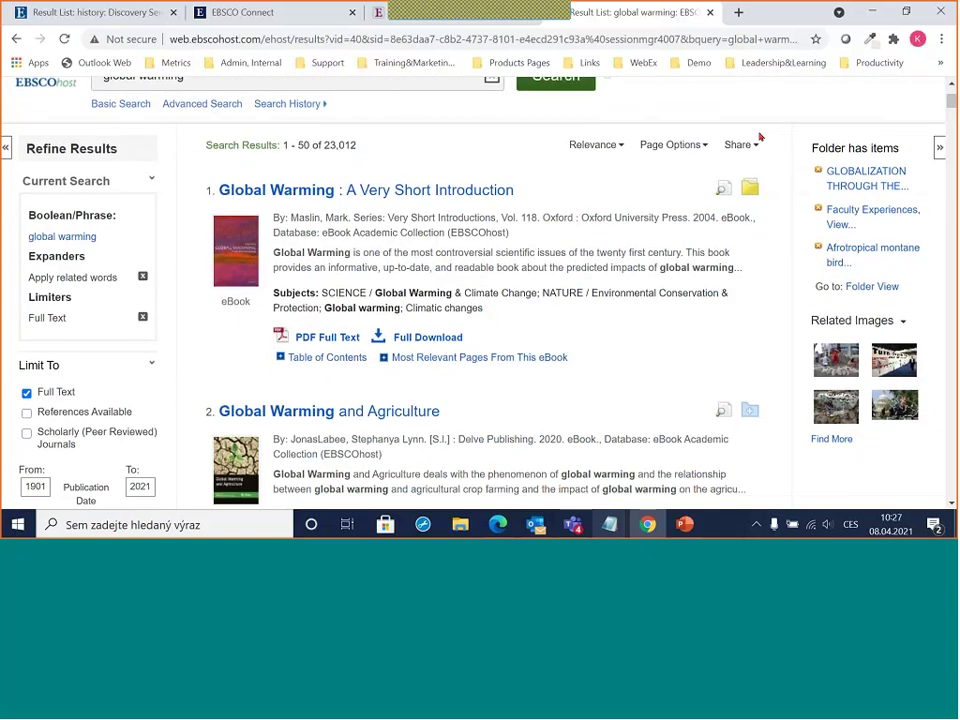
pyautogui.moveTo(742, 146)
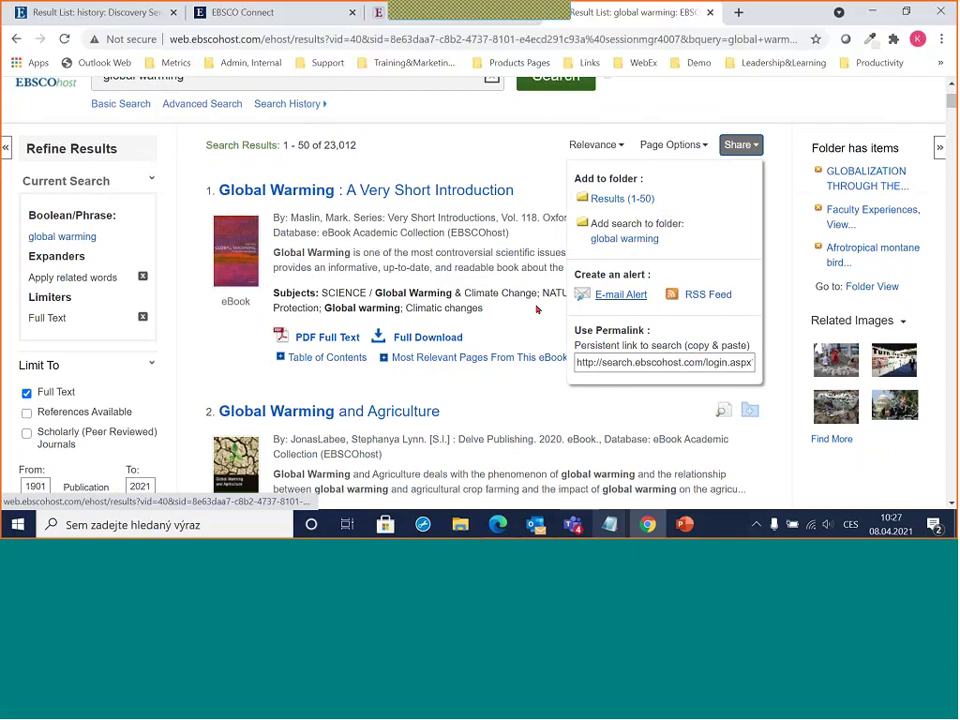
pyautogui.scroll(1, 534, 304)
pyautogui.click(401, 191)
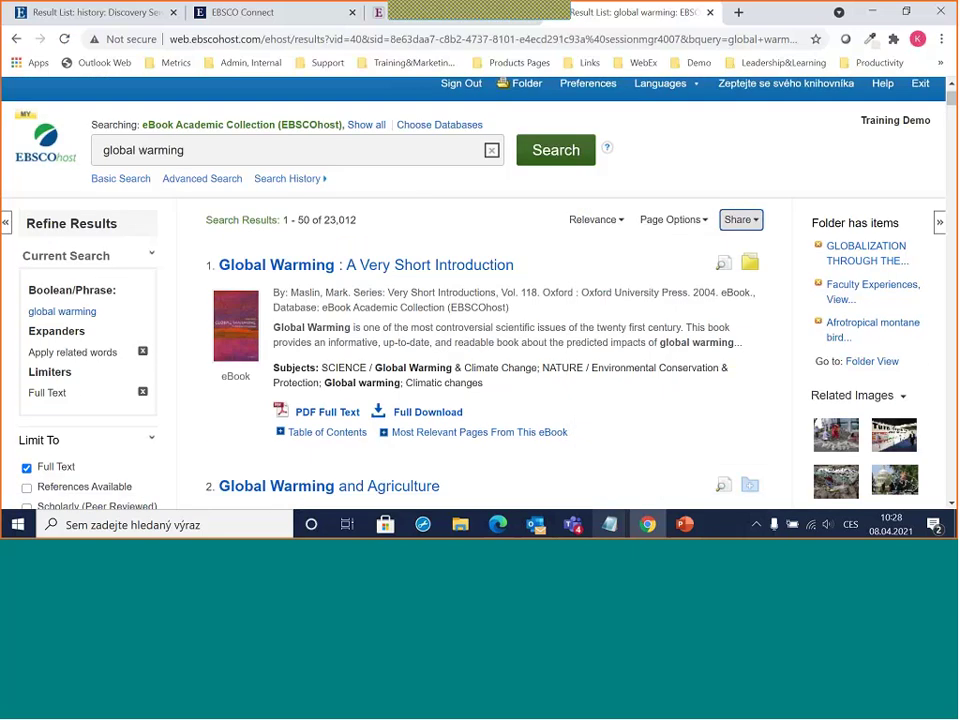
# - Run an advanced search combining global warming AND mediterranean
pyautogui.click(190, 179)
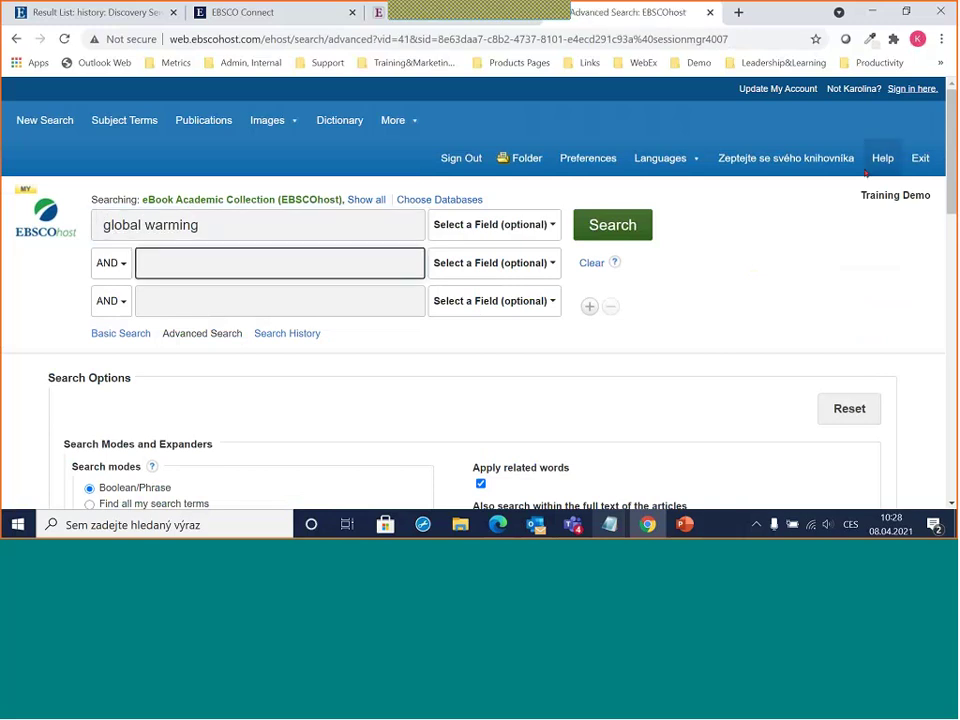
pyautogui.write('medd')
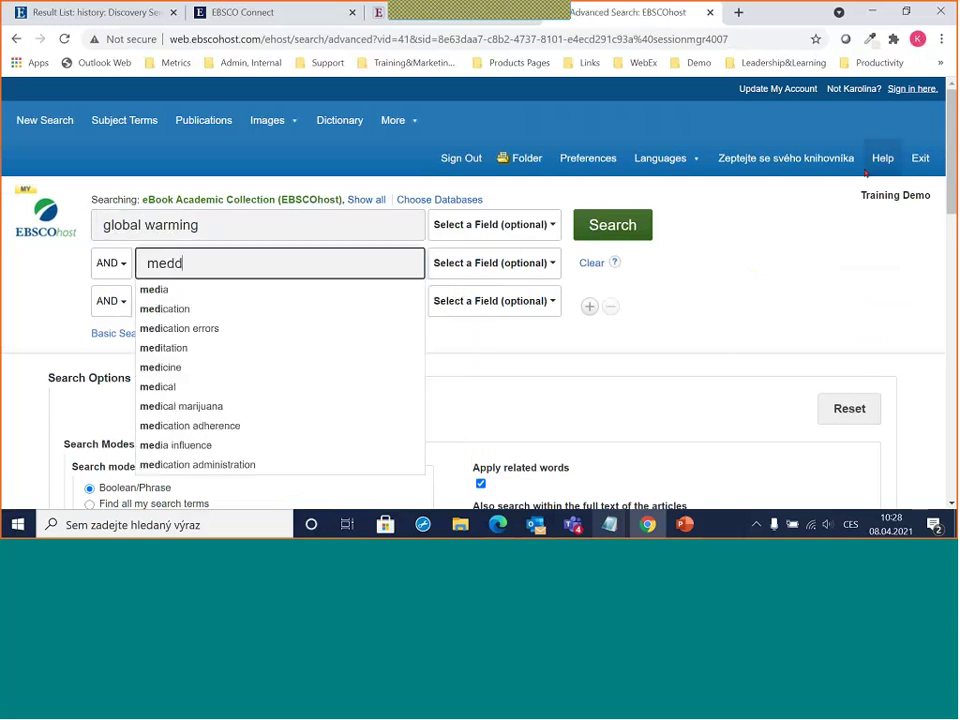
pyautogui.press('BackSpace')
pyautogui.write('ite')
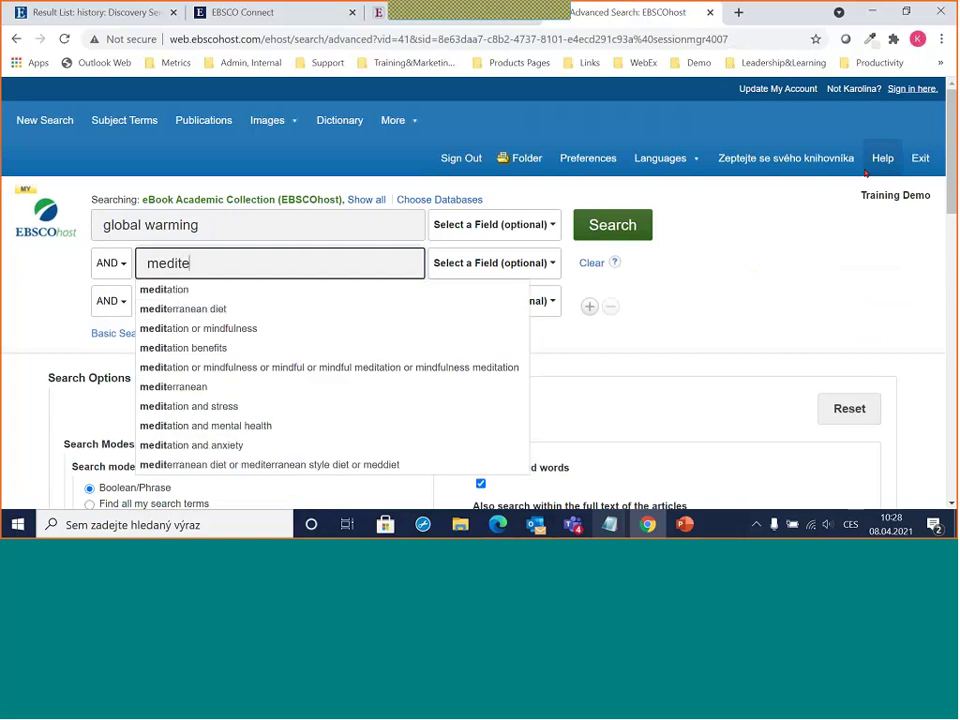
pyautogui.press('Down')
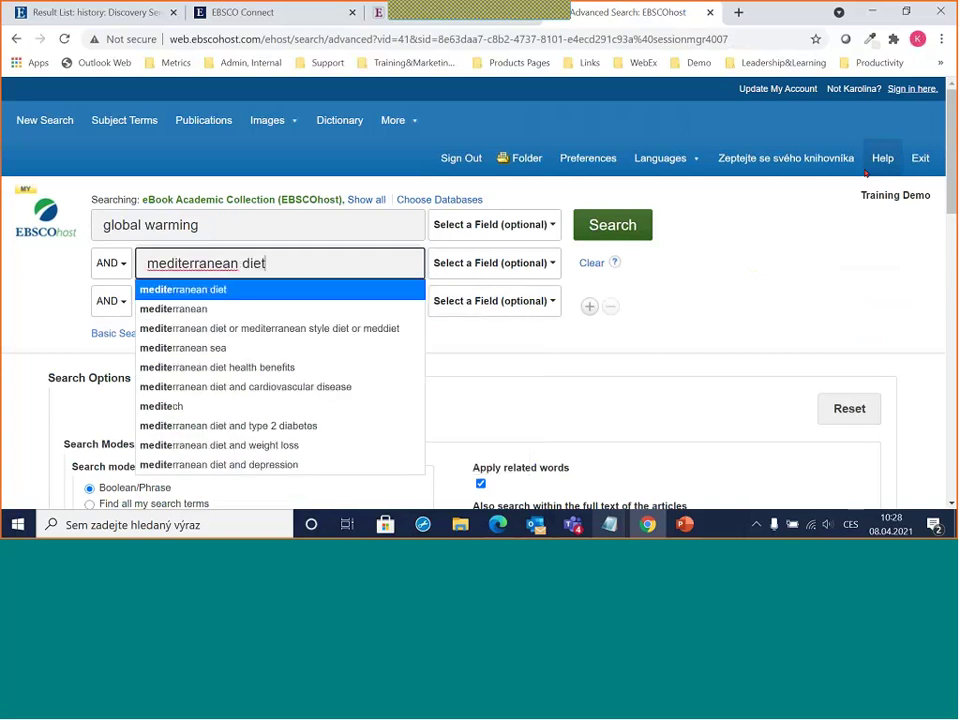
pyautogui.press('Down')
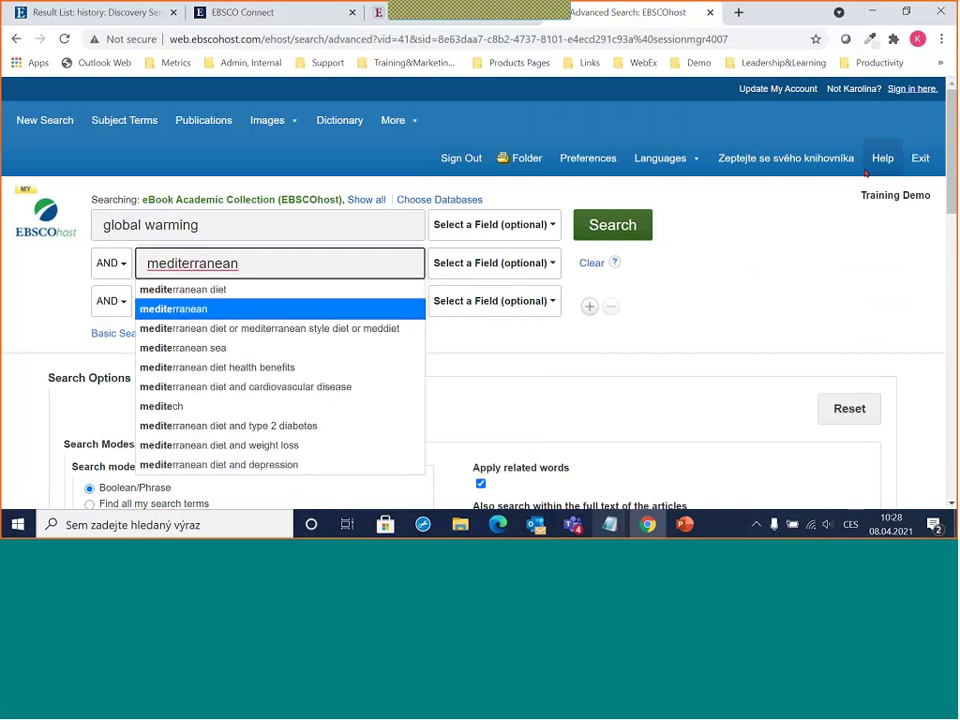
pyautogui.click(254, 311)
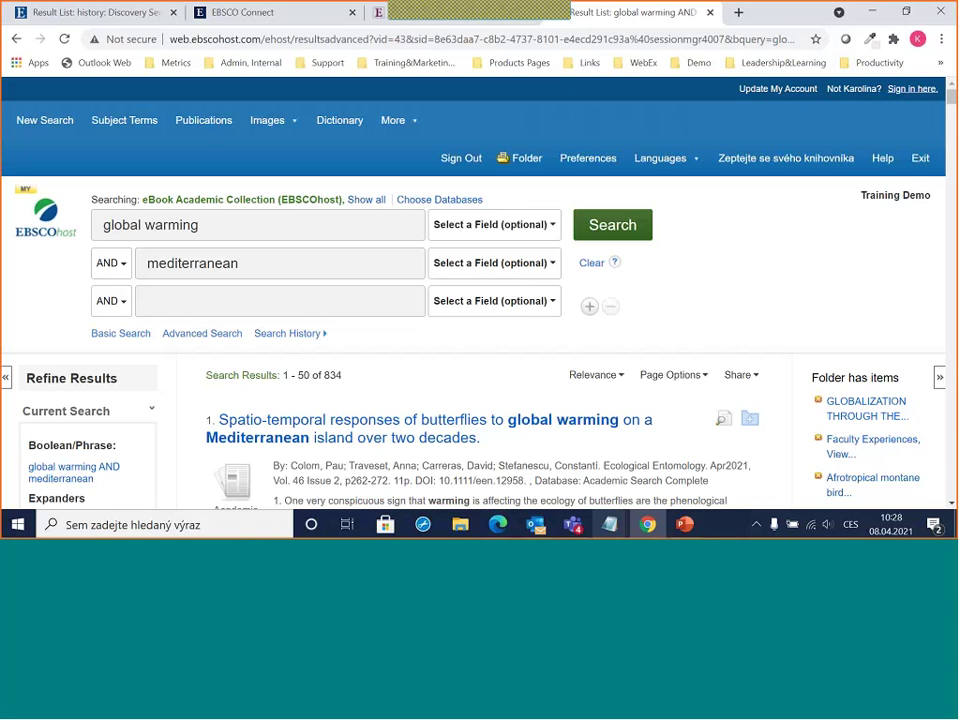
# - Limit the global warming AND mediterranean results to publication dates from 2015 to 2021
pyautogui.click(166, 305)
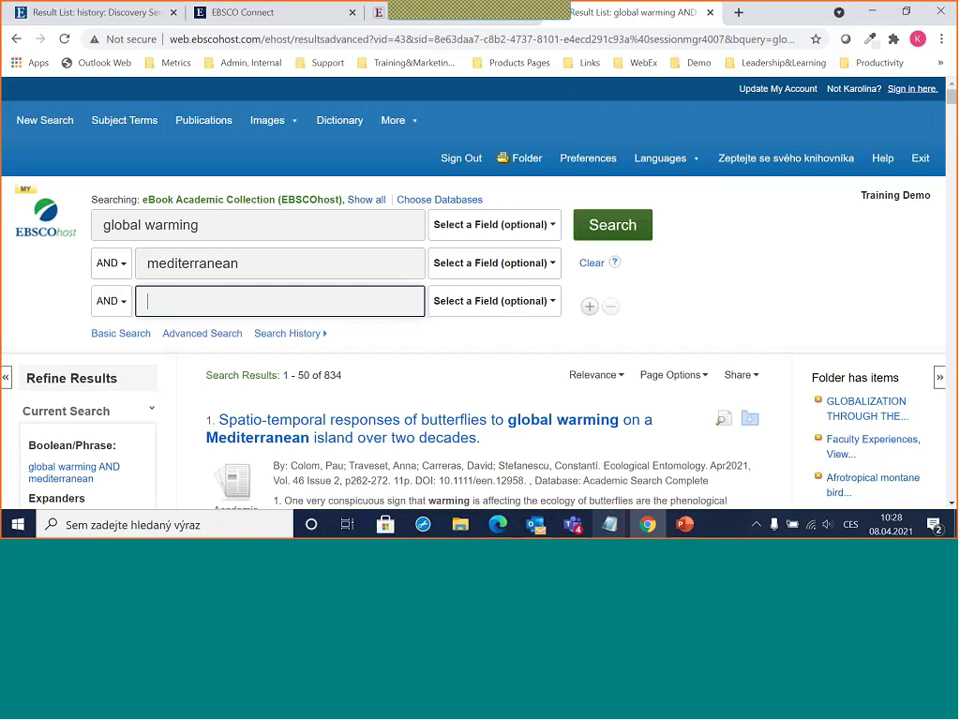
pyautogui.scroll(-5, 66, 383)
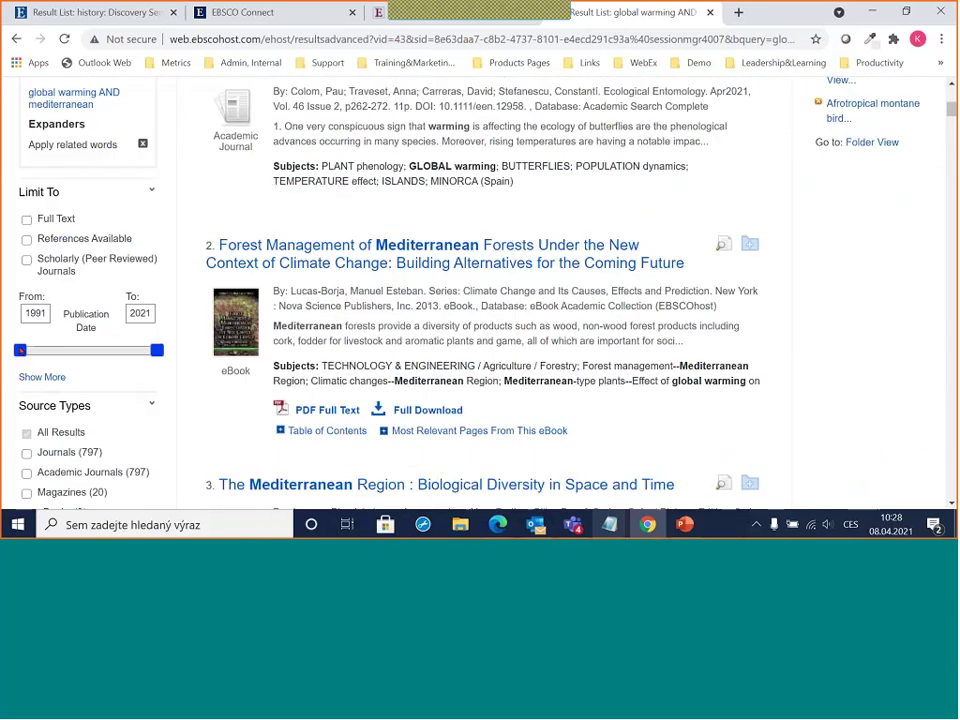
pyautogui.moveTo(20, 350); pyautogui.dragTo(130, 355)
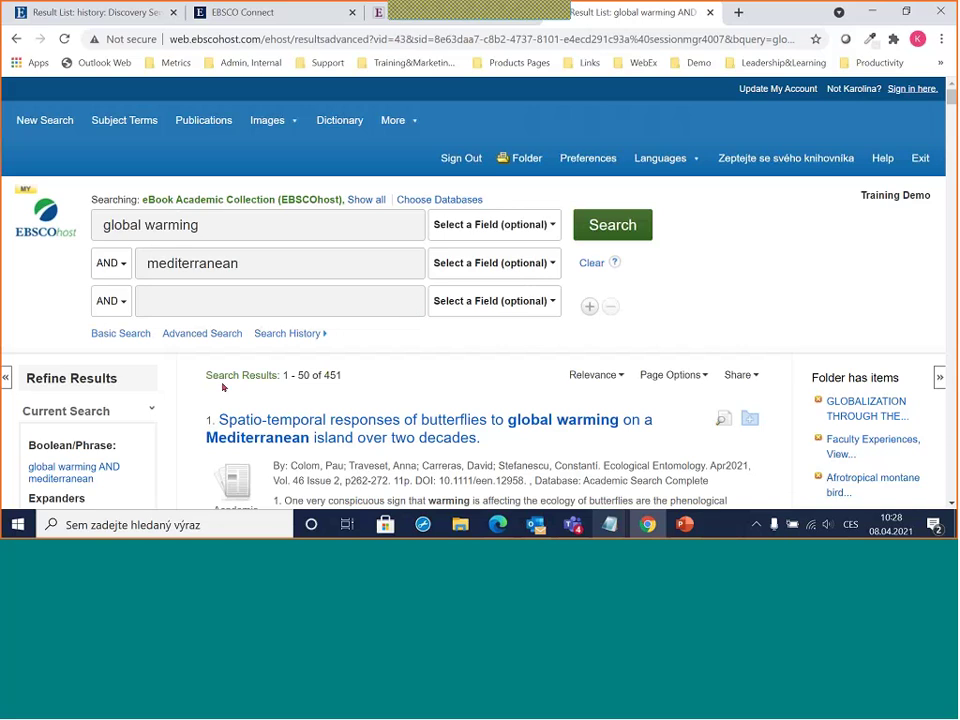
# - Examine the E-mail Alert settings for this search, including recipient, frequency and the article publication period options, and cancel the alert
pyautogui.scroll(-3, 454, 370)
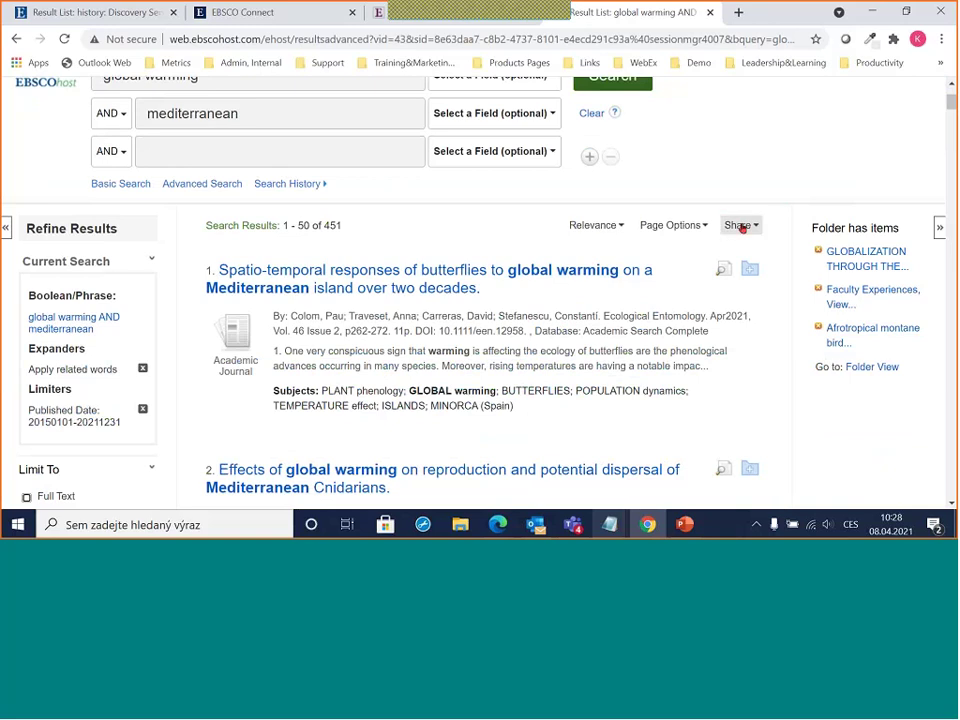
pyautogui.click(742, 228)
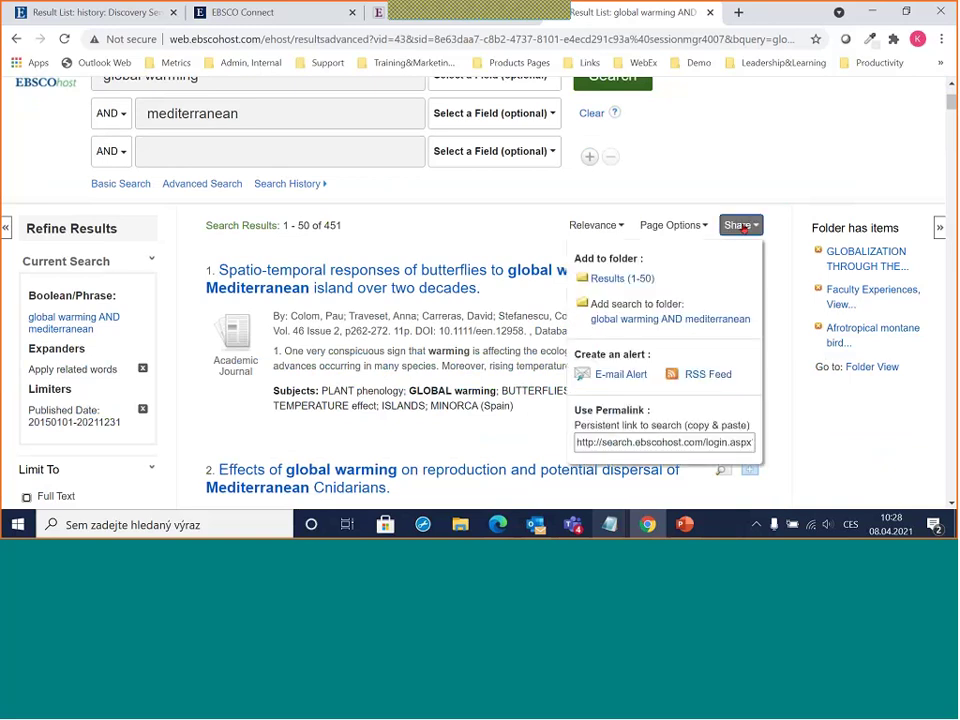
pyautogui.click(614, 375)
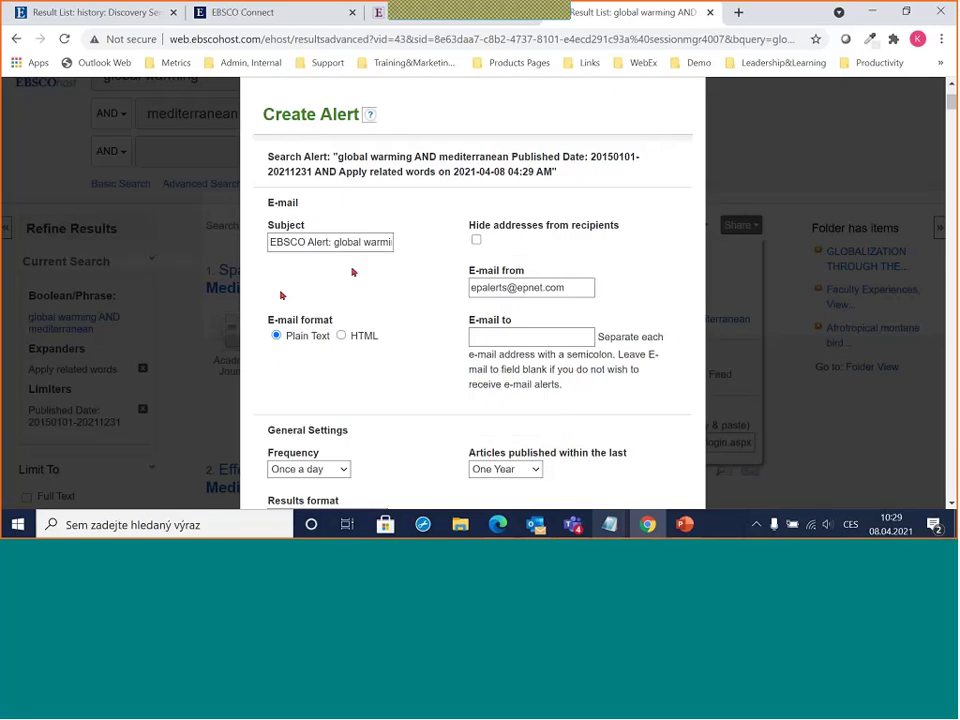
pyautogui.scroll(-1, 353, 272)
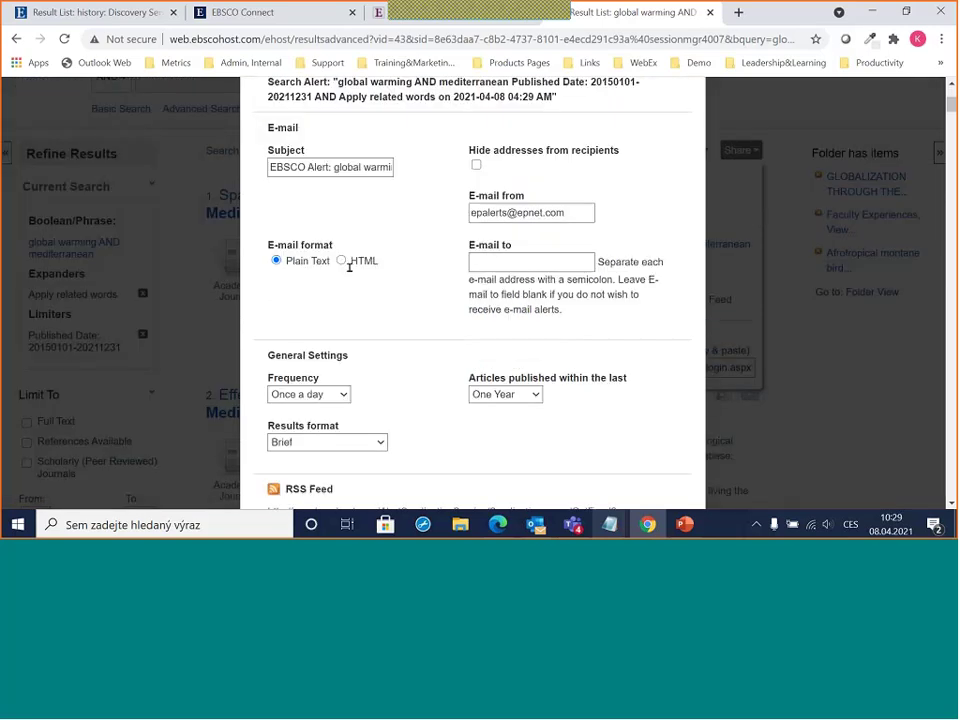
pyautogui.click(482, 260)
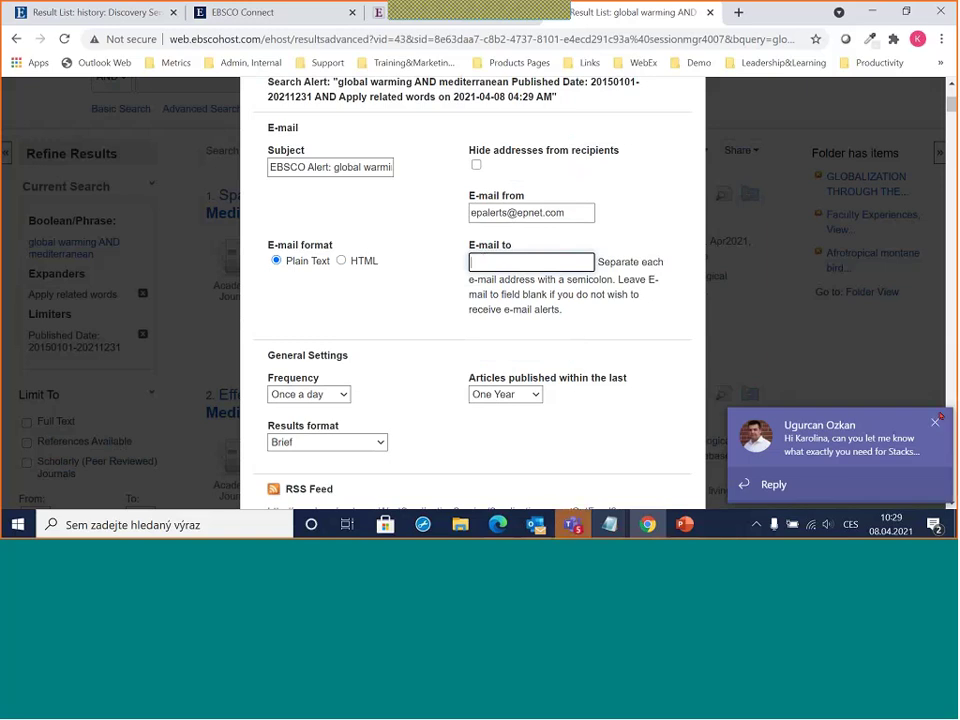
pyautogui.click(936, 421)
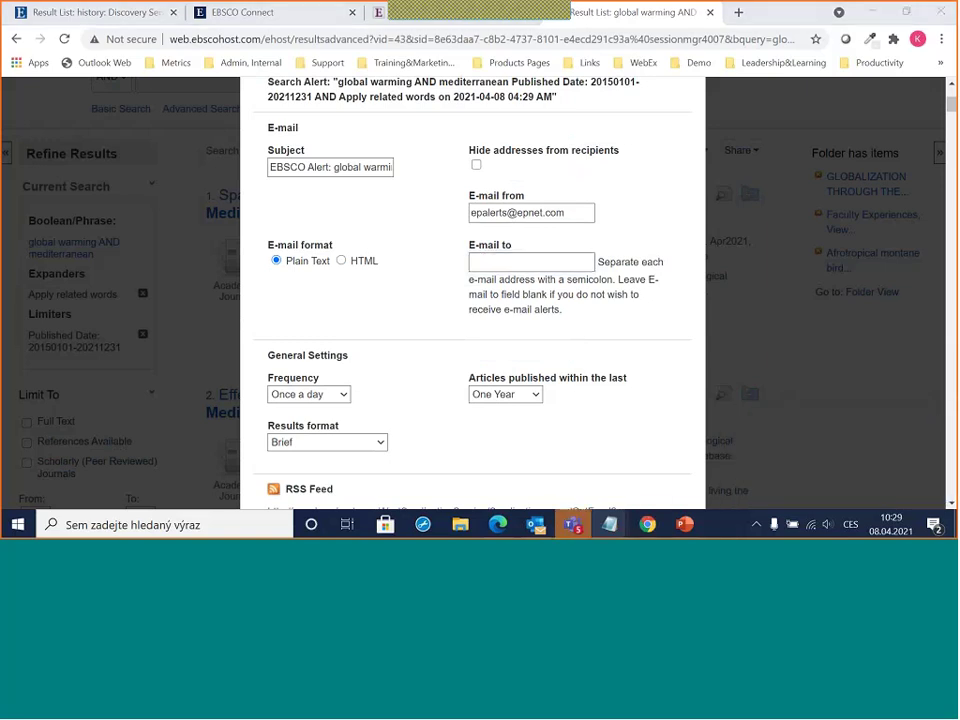
pyautogui.scroll(-2, 277, 339)
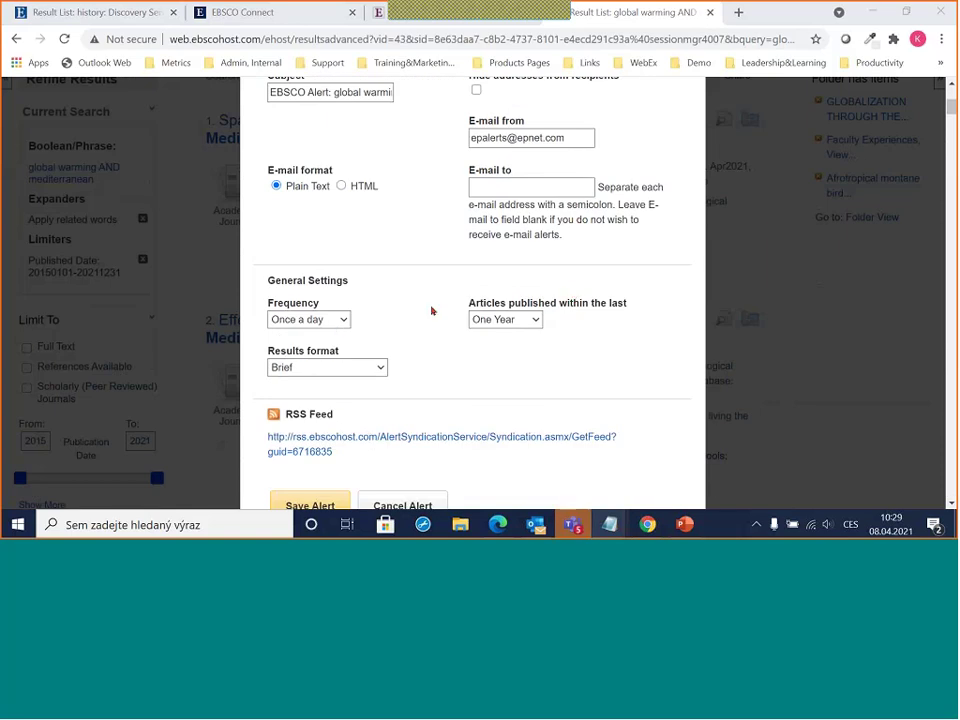
pyautogui.click(508, 319)
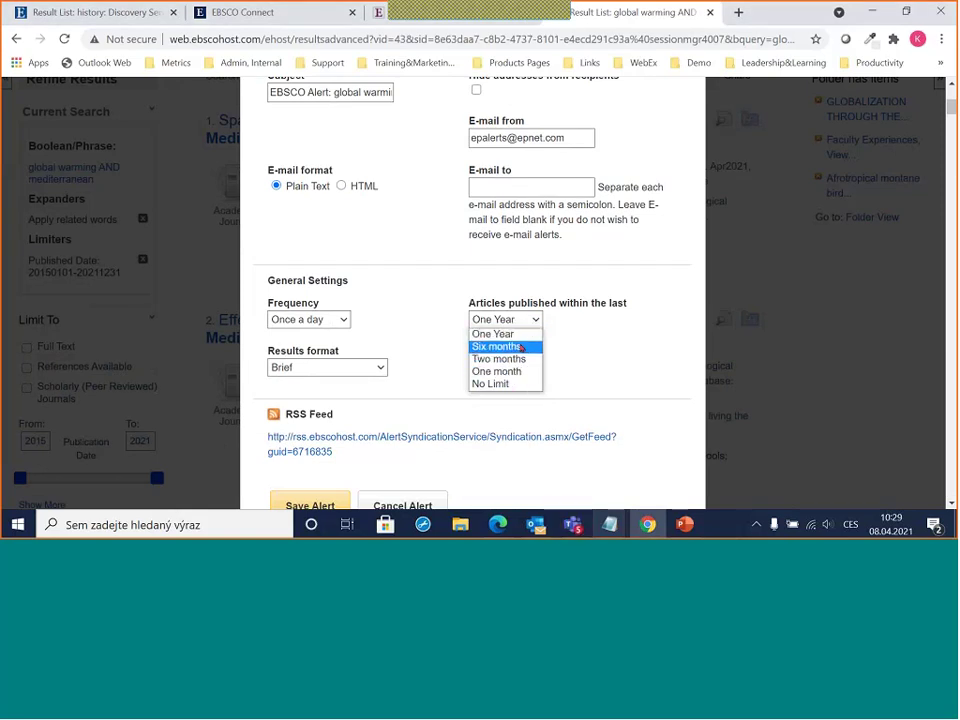
pyautogui.scroll(-2, 418, 289)
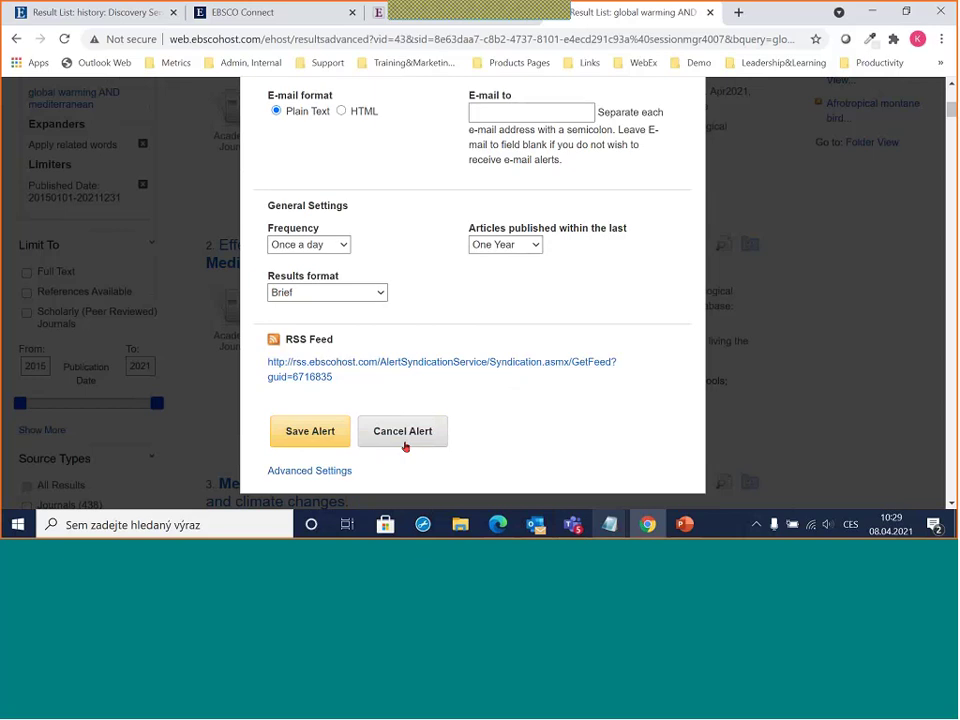
pyautogui.scroll(5, 412, 434)
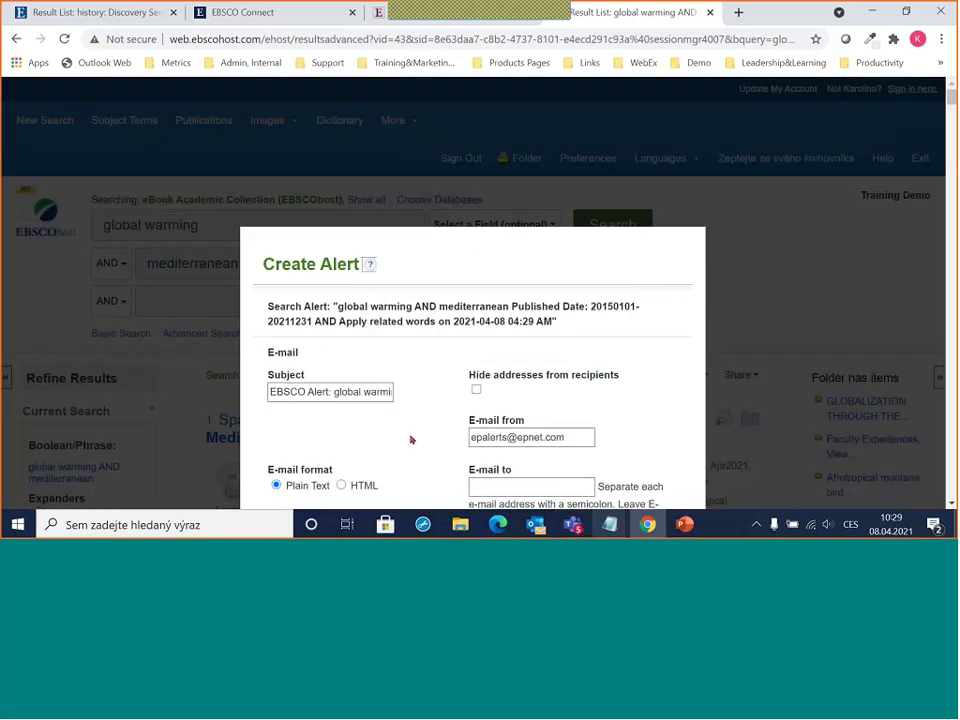
pyautogui.scroll(-9, 392, 384)
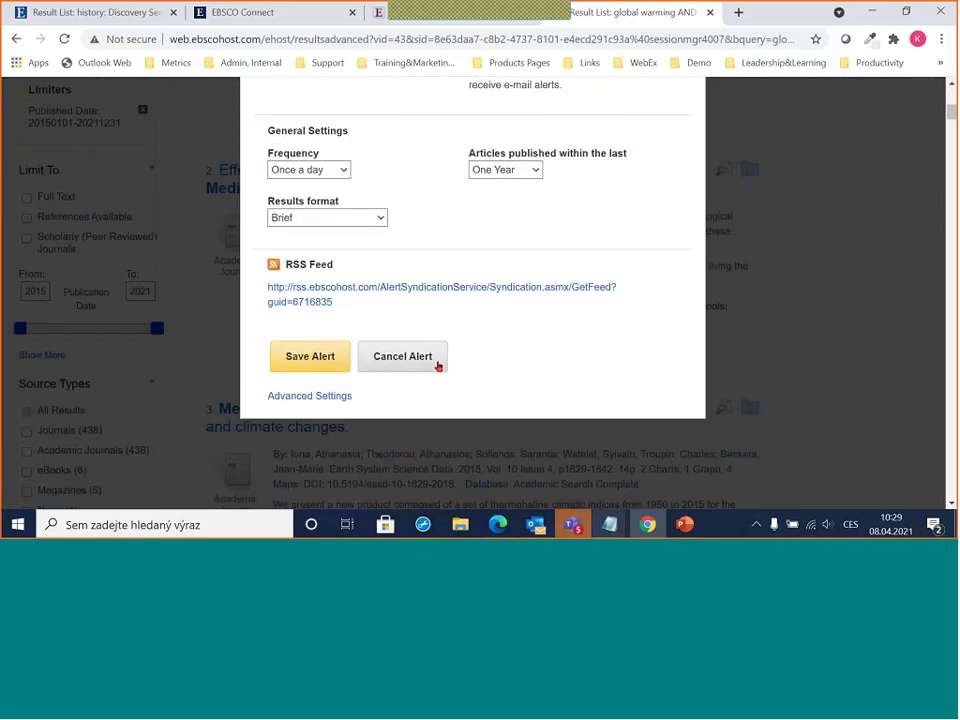
pyautogui.click(405, 360)
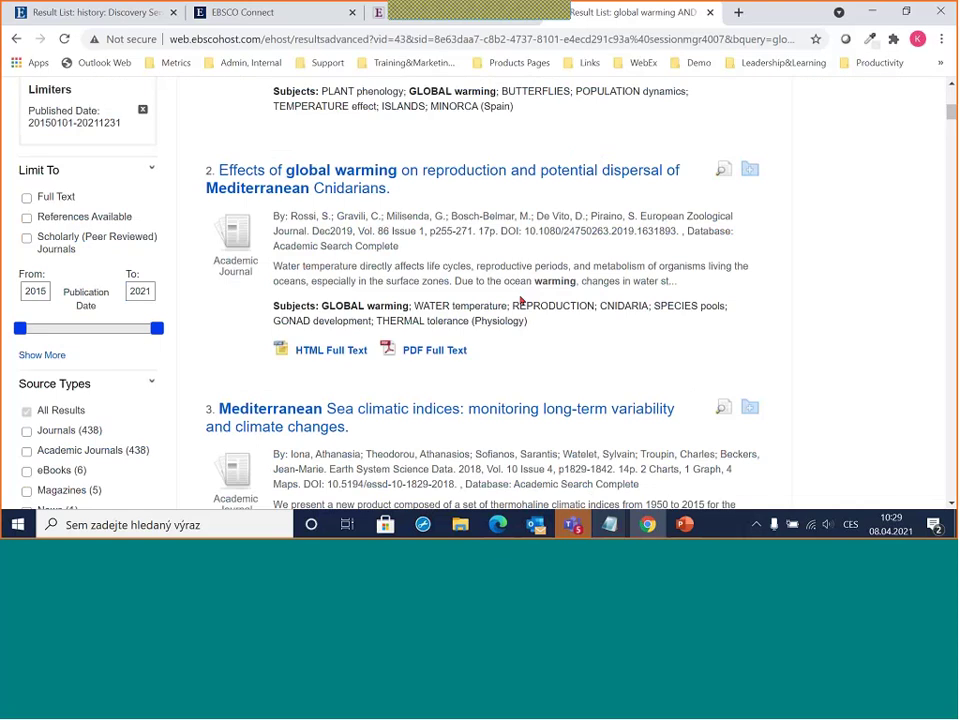
# - Add the first result, on responses of butterflies to global warming on a Mediterranean island, to the Global warming custom folder
pyautogui.scroll(5, 523, 272)
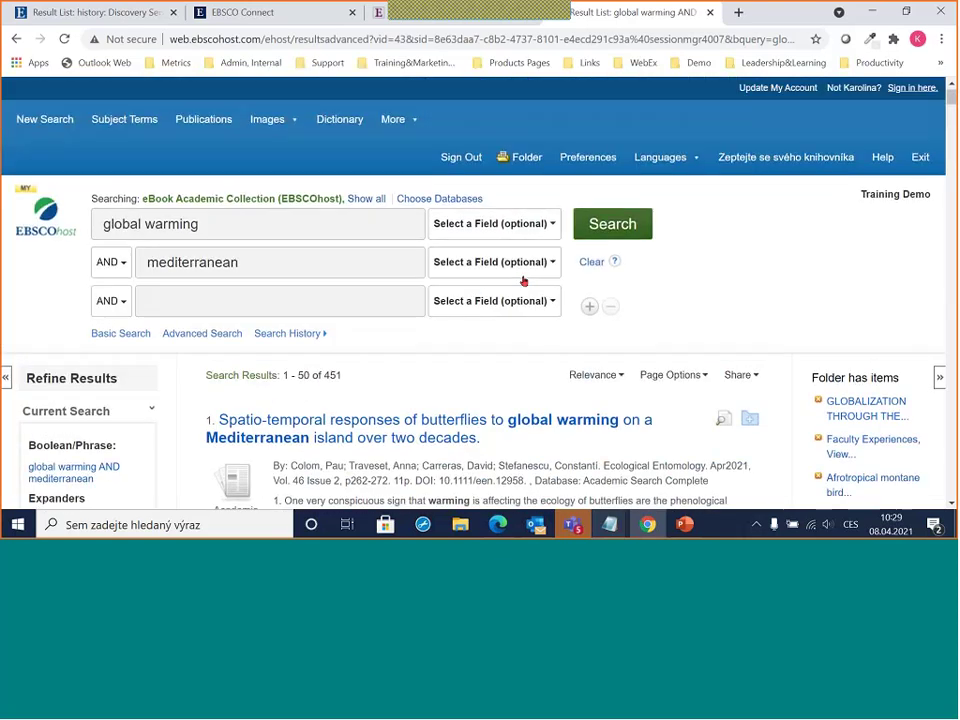
pyautogui.scroll(-2, 523, 281)
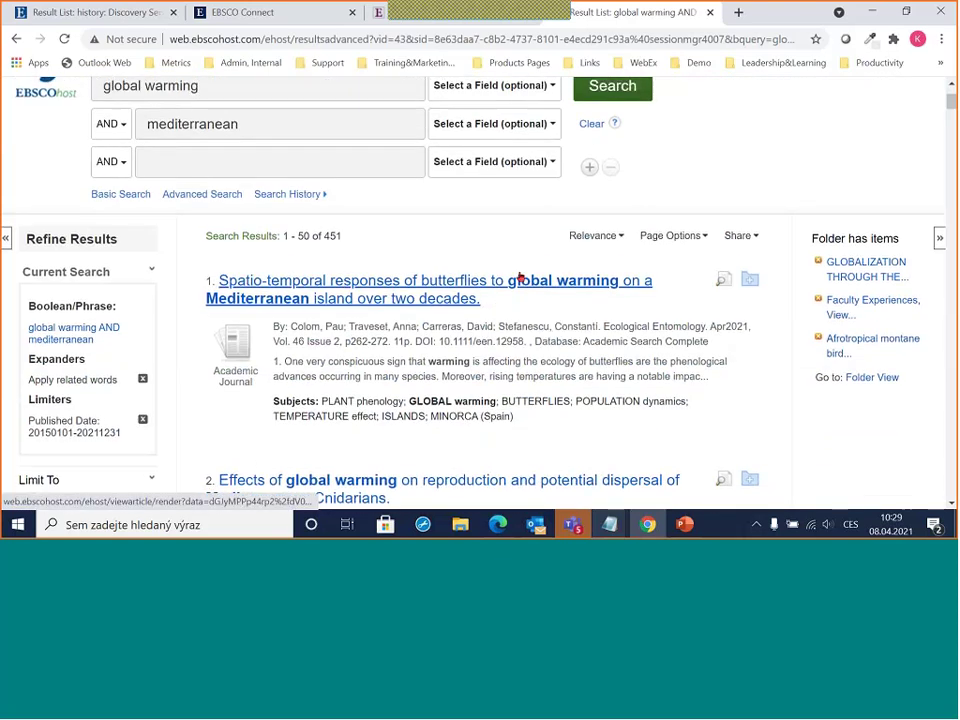
pyautogui.scroll(1, 519, 276)
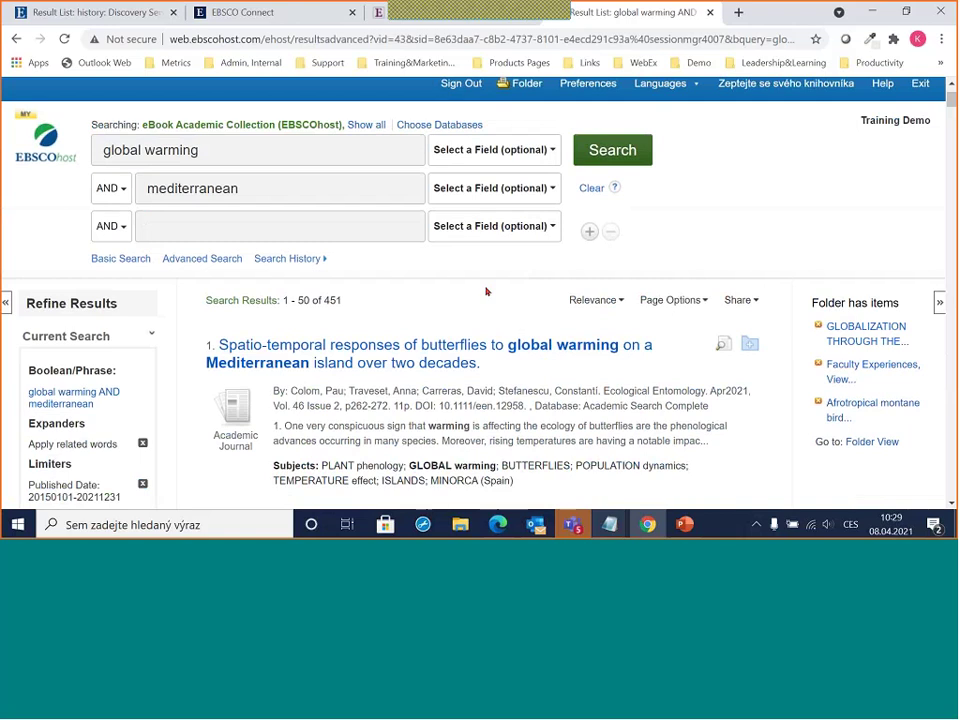
pyautogui.scroll(-1, 480, 300)
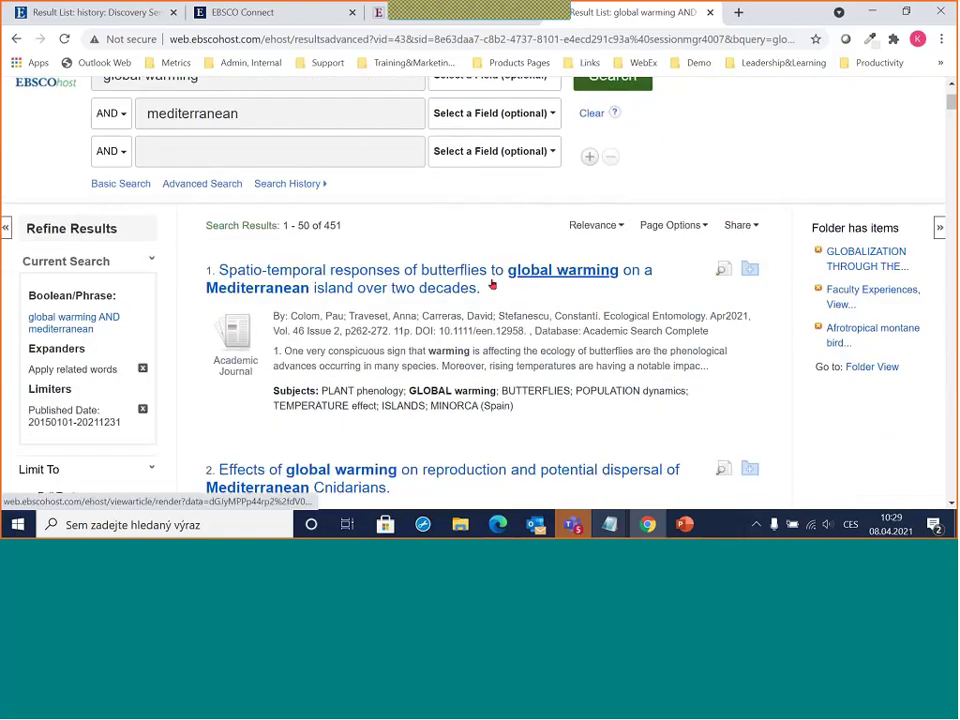
pyautogui.click(751, 271)
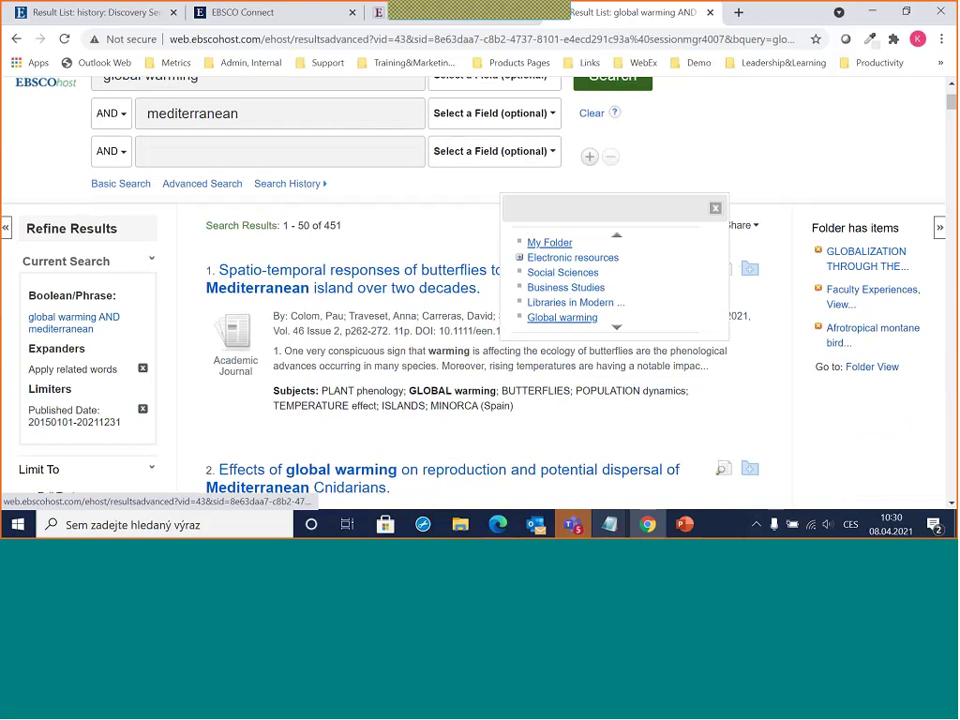
pyautogui.click(518, 259)
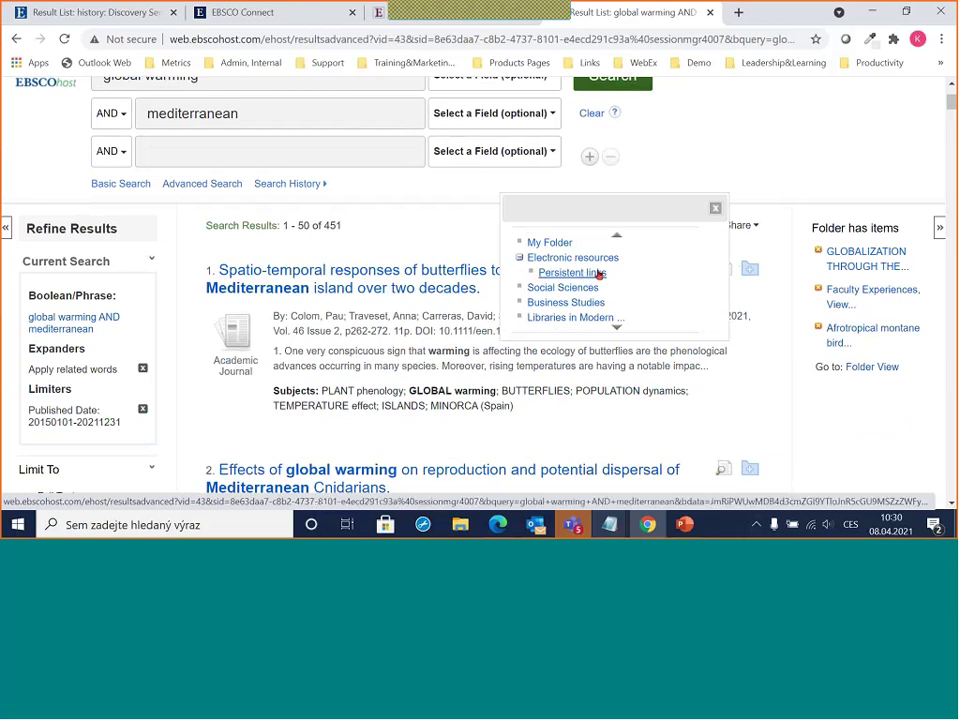
pyautogui.scroll(-1, 610, 262)
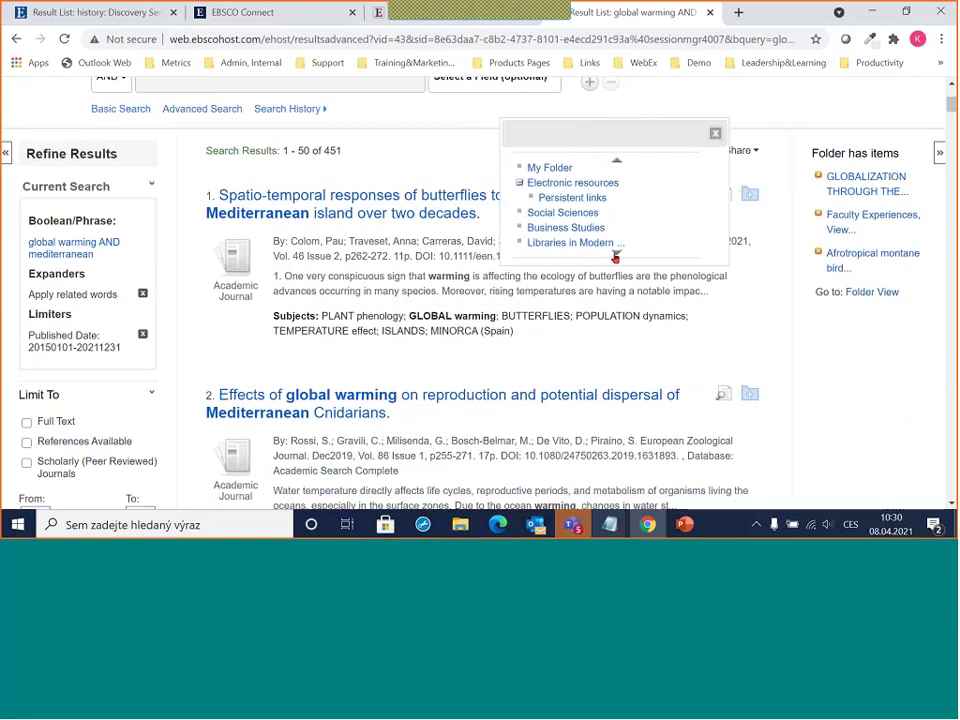
pyautogui.click(615, 256)
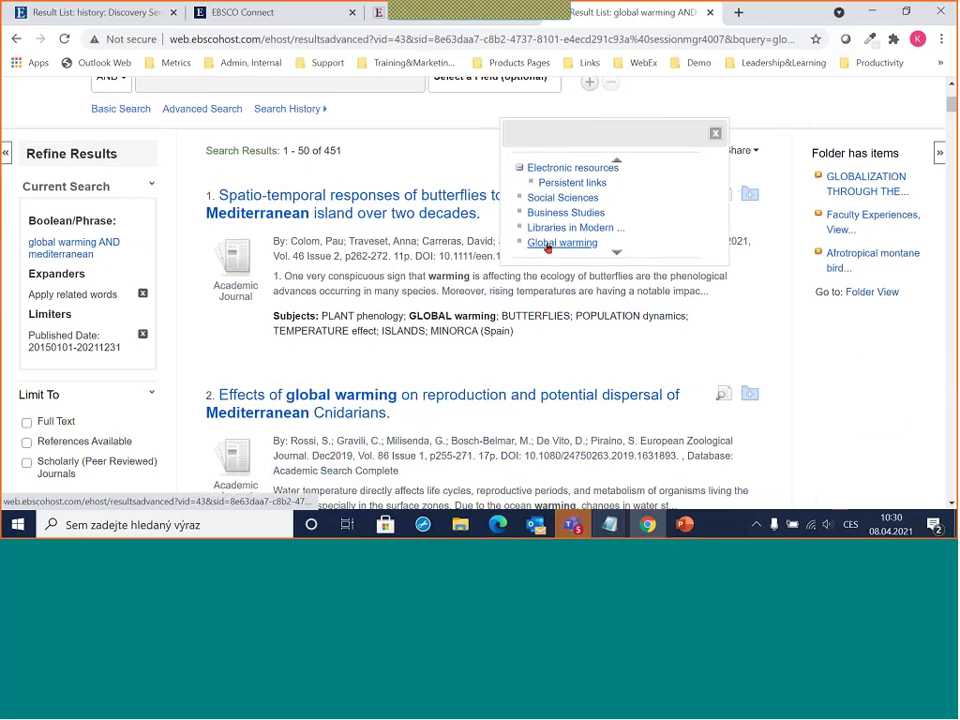
pyautogui.click(548, 246)
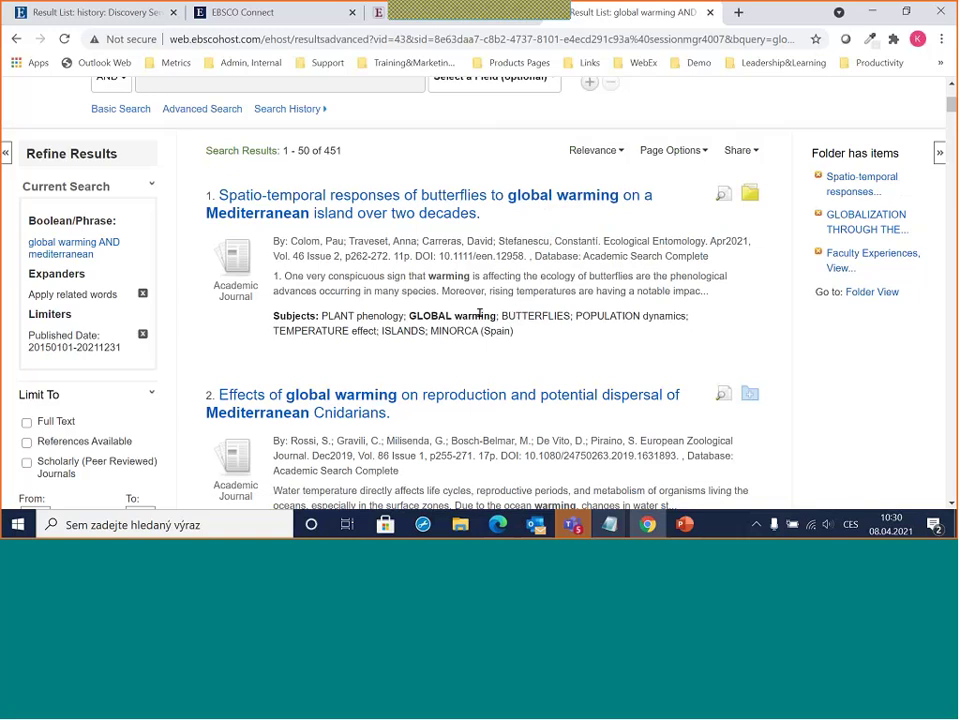
# - Review the Share options for the search, and open the Persistent Links to Searches in the personal folder
pyautogui.click(736, 151)
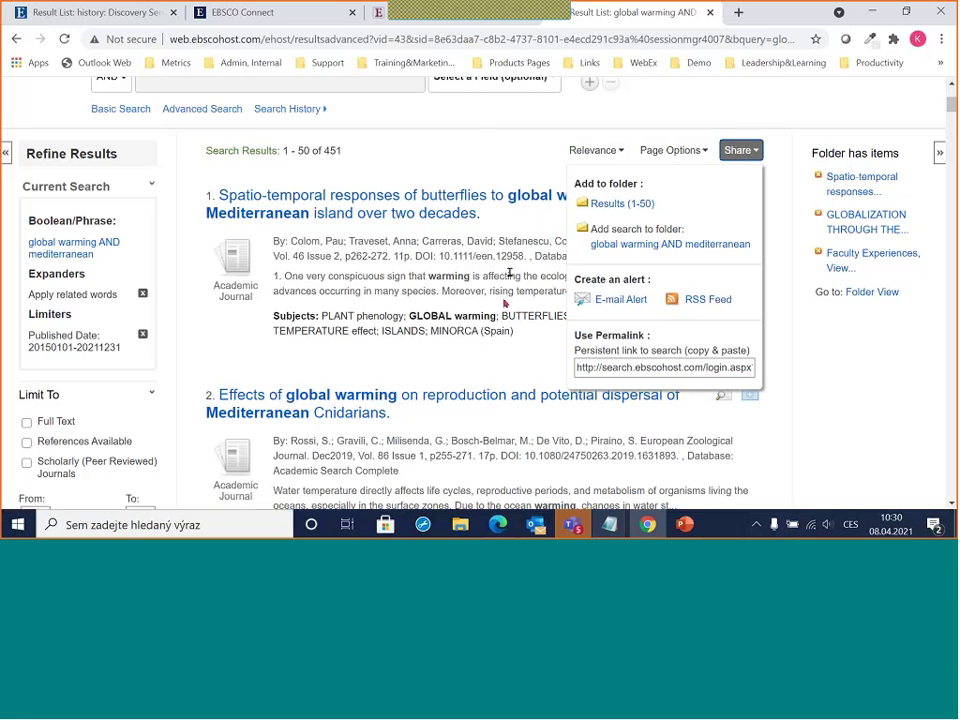
pyautogui.scroll(5, 505, 303)
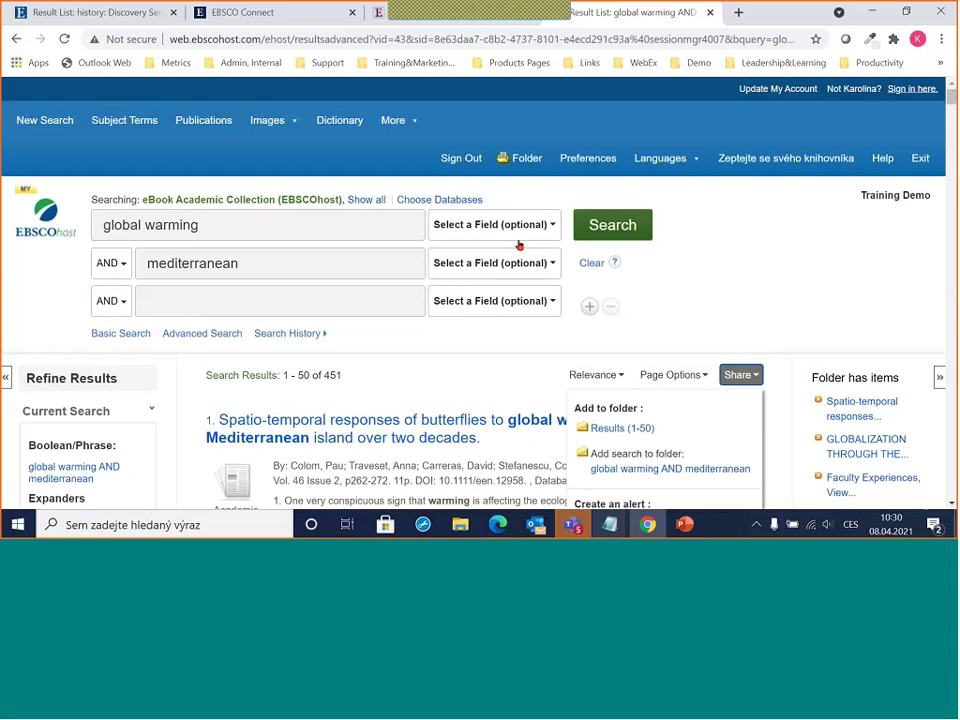
pyautogui.click(525, 157)
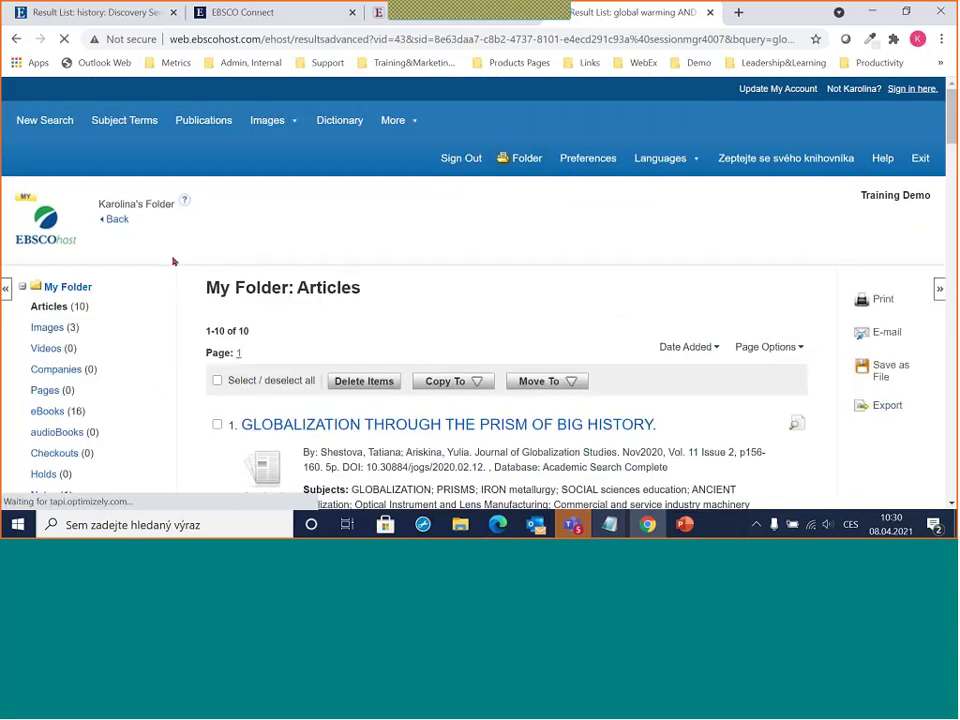
pyautogui.scroll(-2, 152, 268)
pyautogui.scroll(-2, 116, 273)
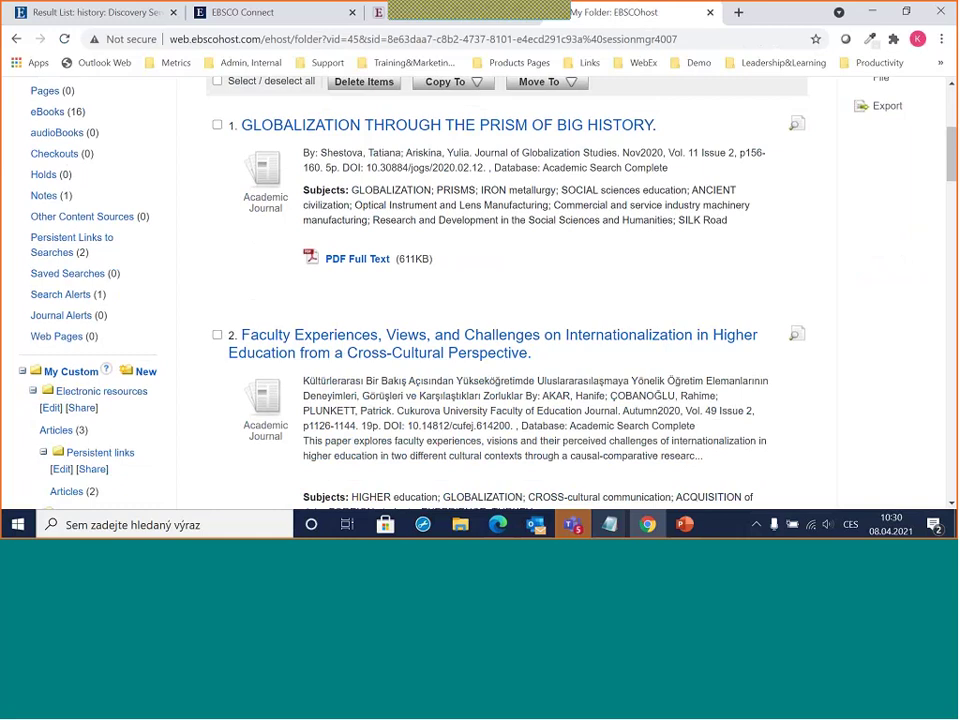
pyautogui.click(57, 252)
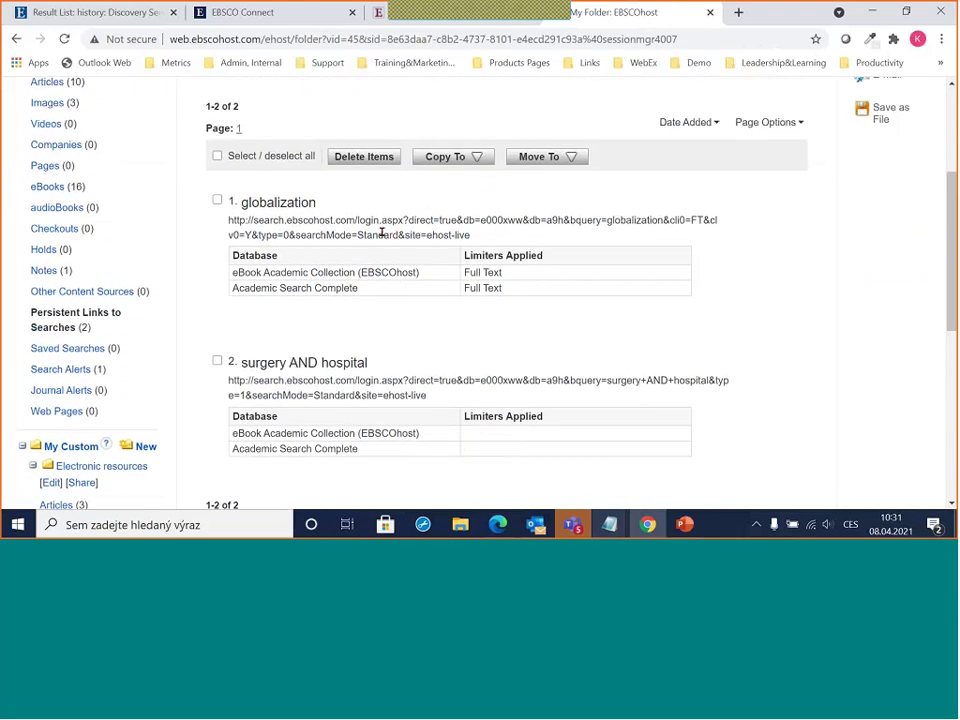
# - Examine the saved globalization search, highlighting its title, its persistent link and the databases it covers
pyautogui.scroll(-1, 381, 232)
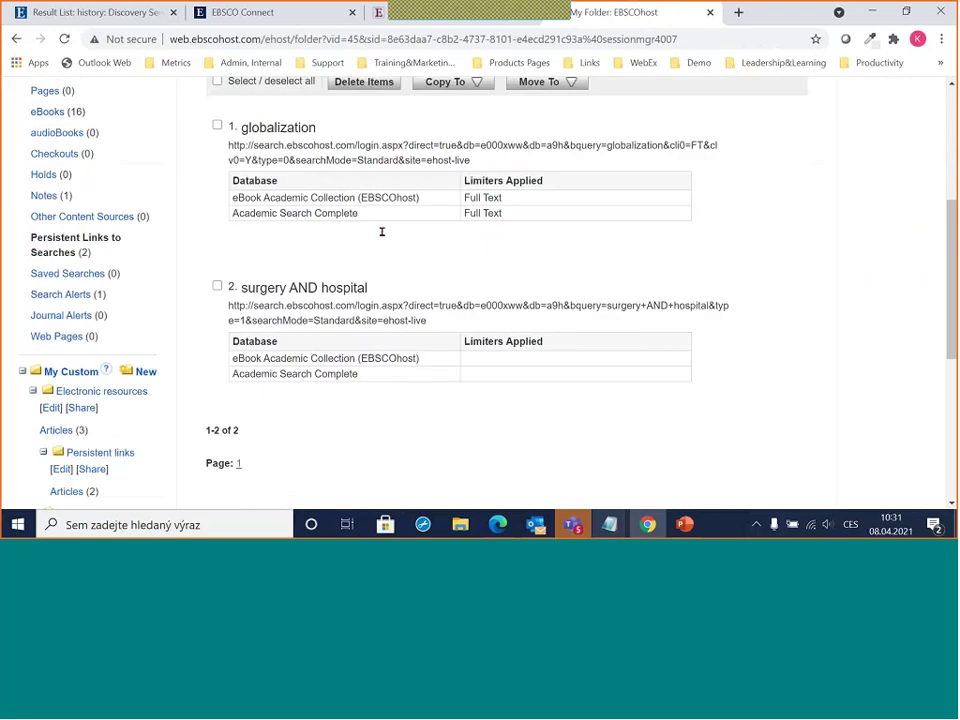
pyautogui.scroll(1, 306, 245)
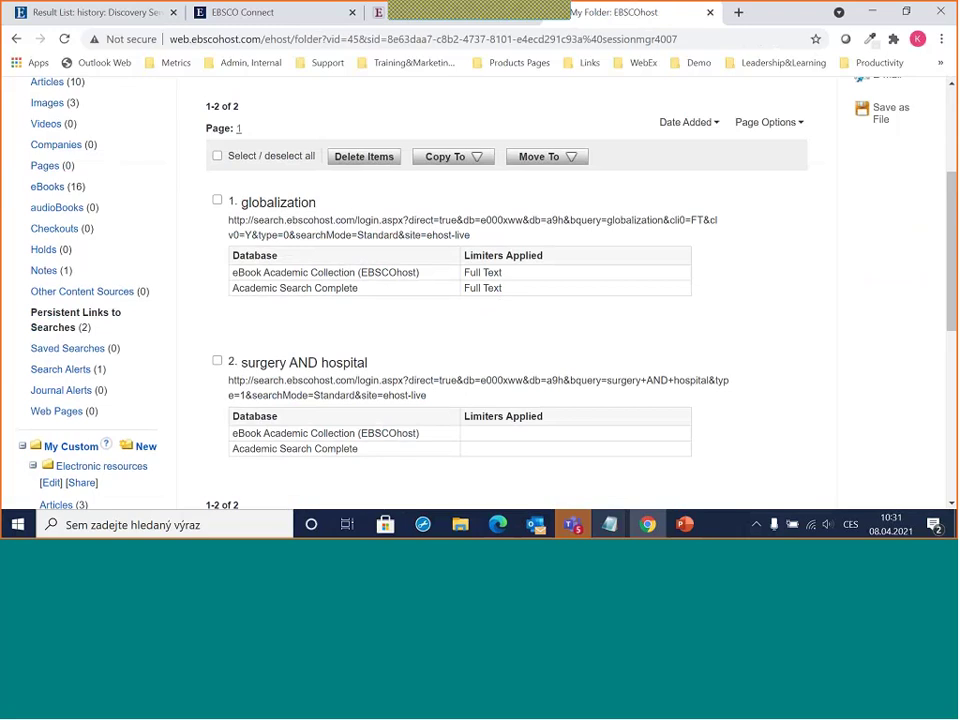
pyautogui.doubleClick(259, 203)
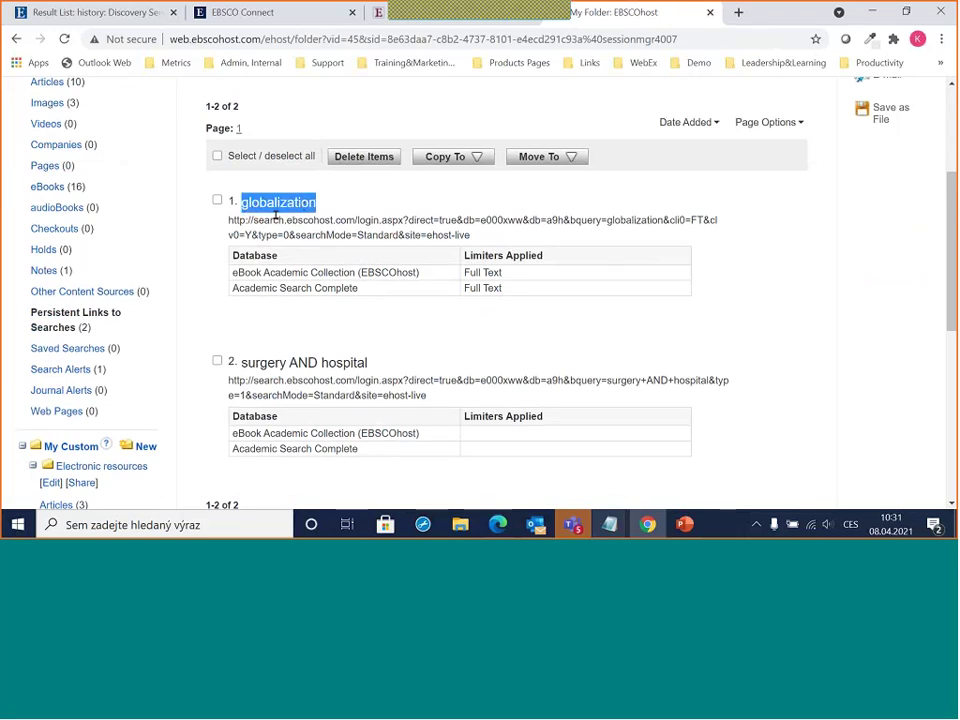
pyautogui.click(235, 222)
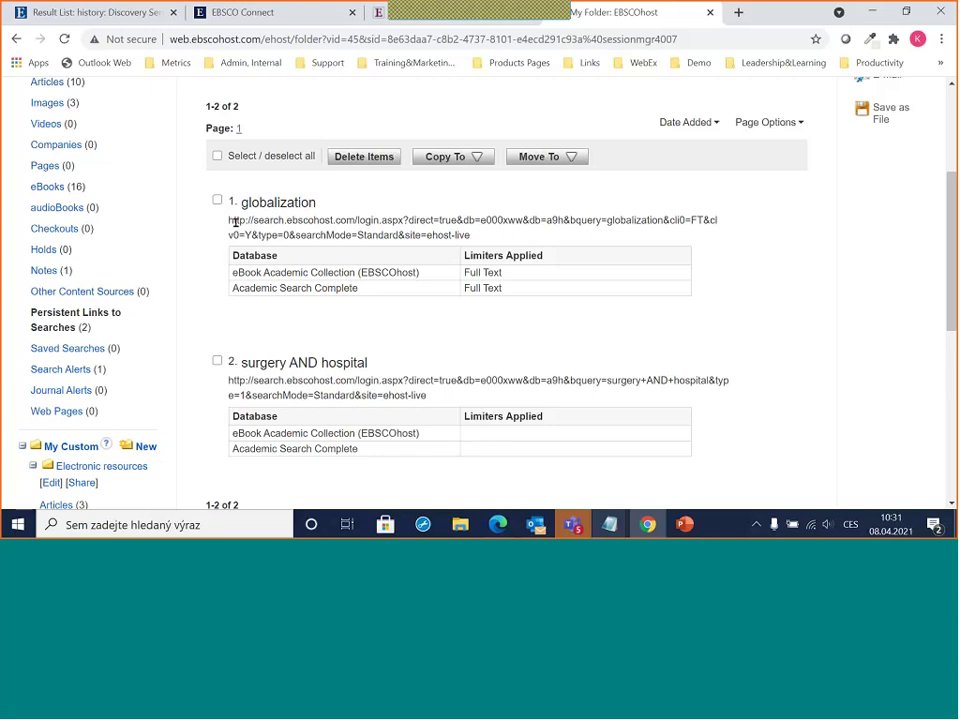
pyautogui.moveTo(235, 222); pyautogui.dragTo(480, 236)
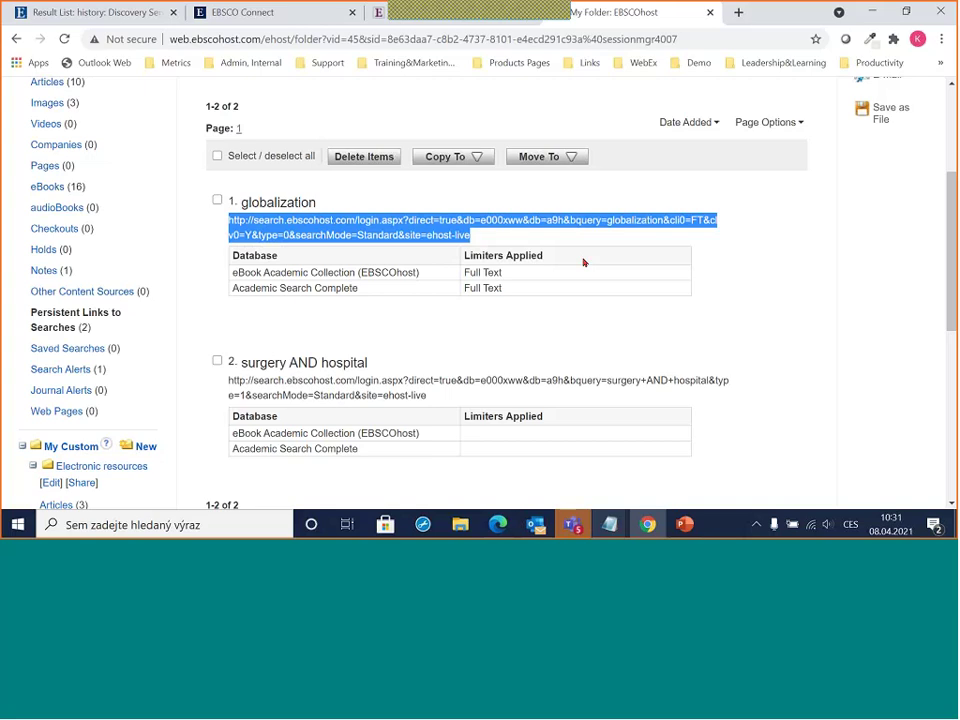
pyautogui.click(269, 273)
pyautogui.moveTo(237, 273); pyautogui.dragTo(399, 292)
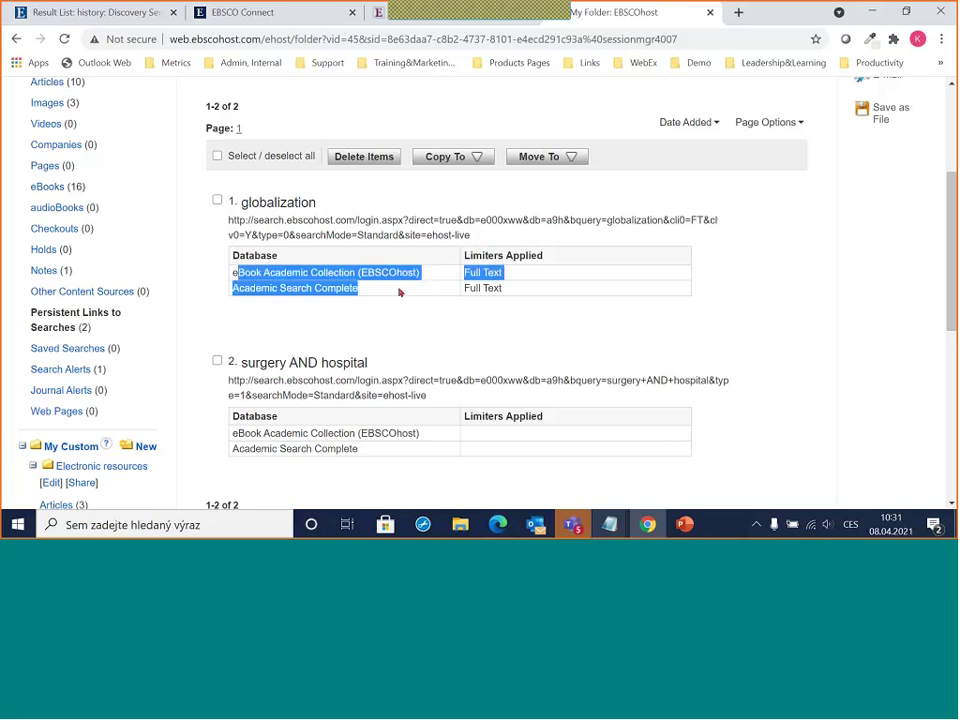
# - Highlight the limiters applied to both databases in the saved globalization search
pyautogui.click(468, 270)
pyautogui.moveTo(468, 270); pyautogui.dragTo(521, 287)
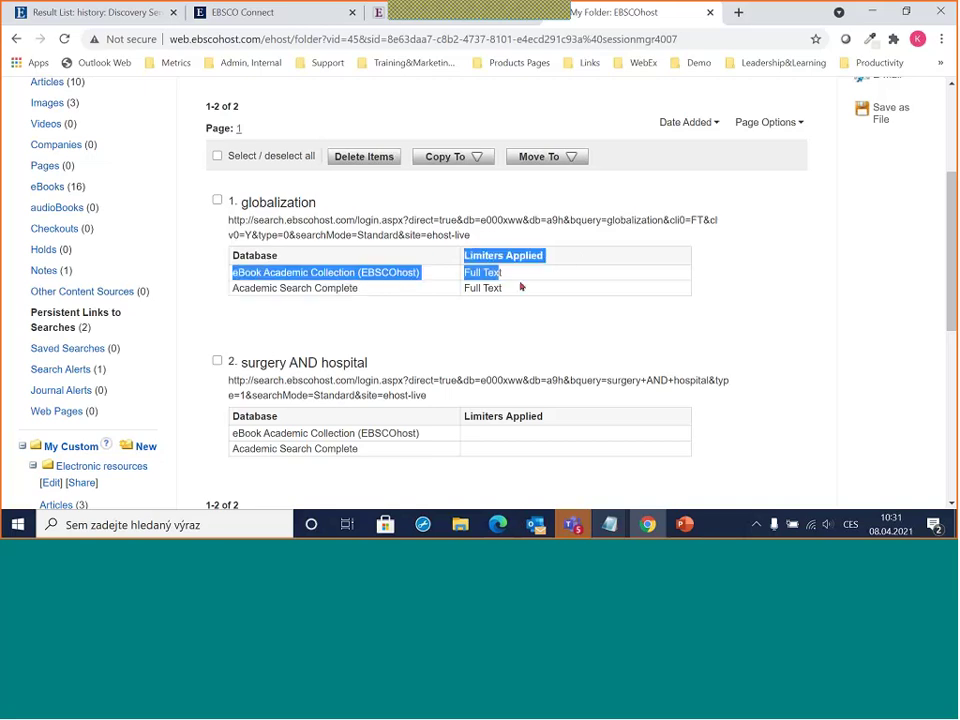
pyautogui.click(521, 287)
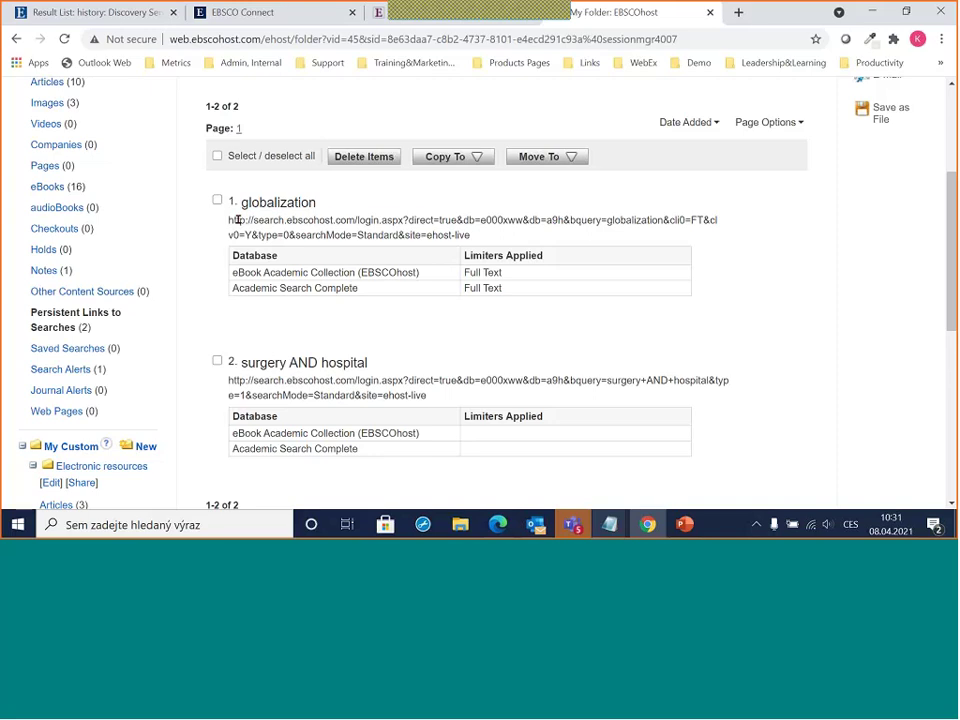
# - Copy the persistent link of the saved globalization search and open it in a new browser tab
pyautogui.moveTo(237, 220); pyautogui.dragTo(476, 242)
pyautogui.hotkey('ctrl', 'c')
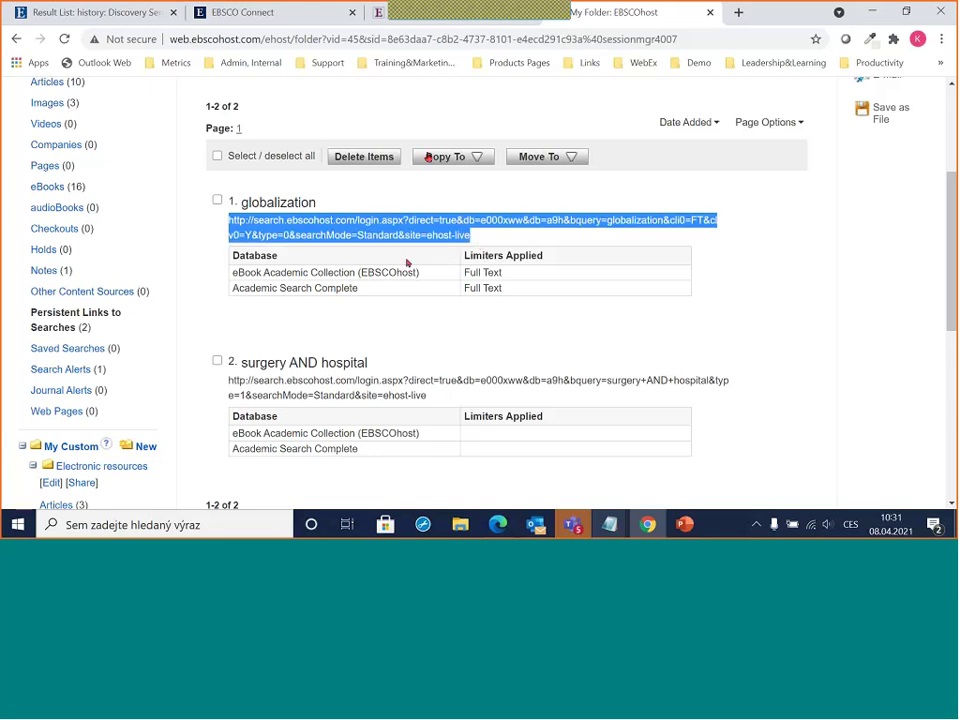
pyautogui.click(741, 13)
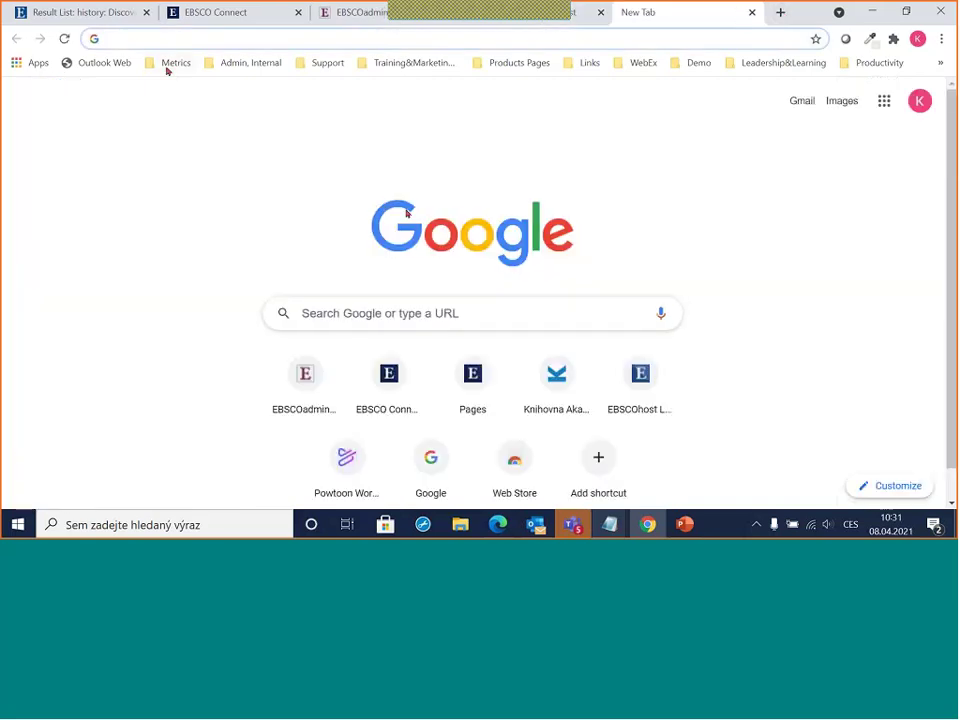
pyautogui.hotkey('ctrl', 'v')
pyautogui.click(163, 69)
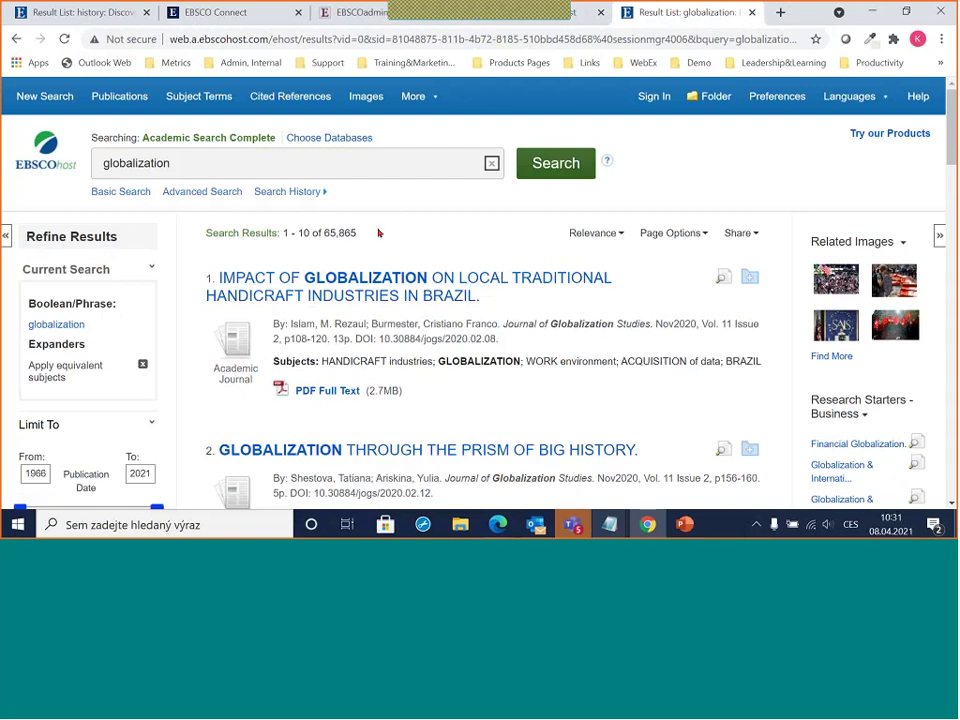
# - Check the number of results for the globalization search, and return to the Persistent Links to Searches in the folder
pyautogui.moveTo(323, 233); pyautogui.dragTo(372, 240)
pyautogui.click(416, 240)
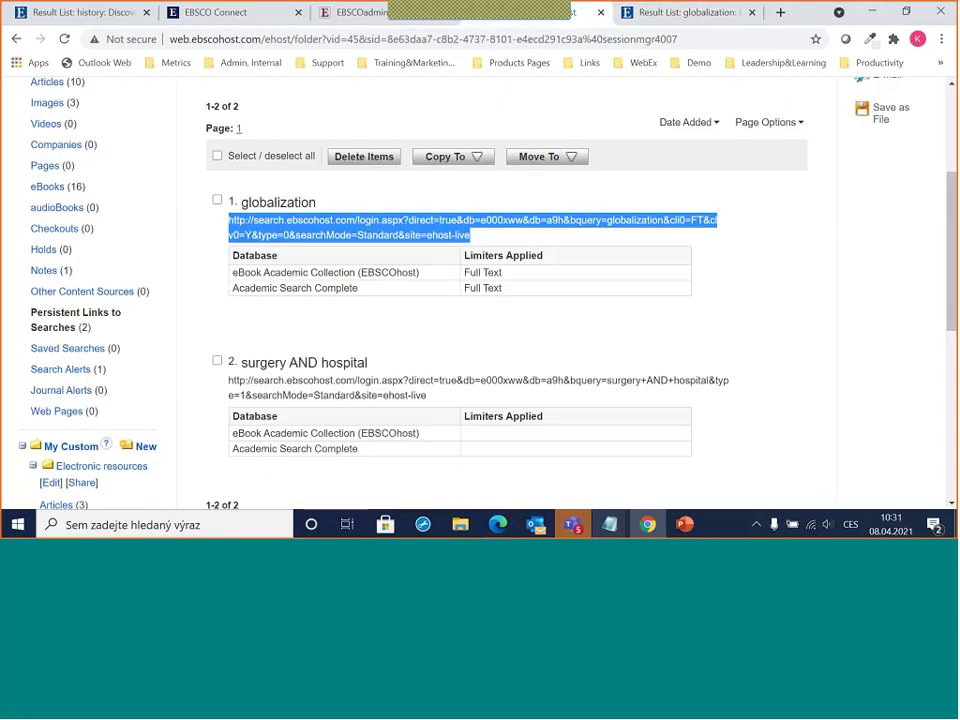
pyautogui.click(181, 320)
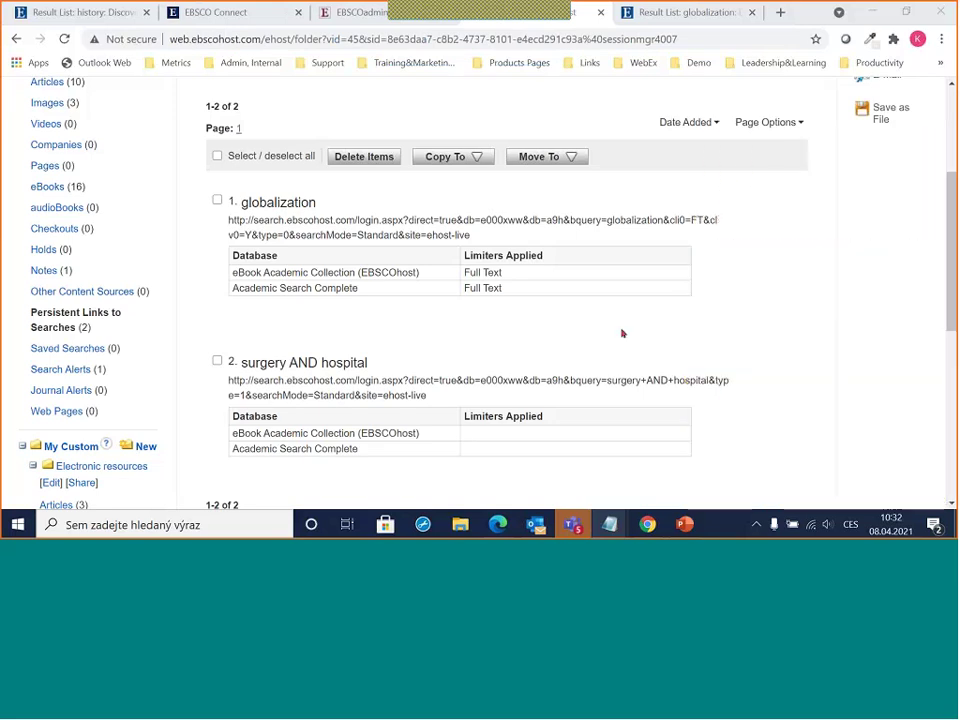
# - Open the EBSCOhost Help, examine its topics on folders, saved searches, alerts and exporting, and close it
pyautogui.scroll(3, 546, 320)
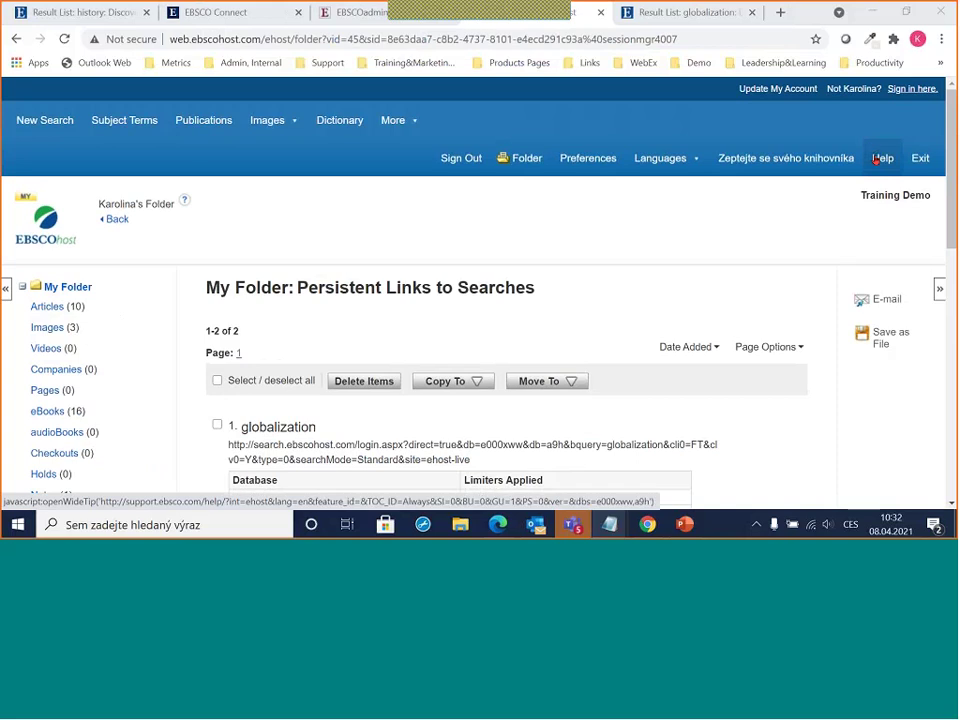
pyautogui.click(876, 159)
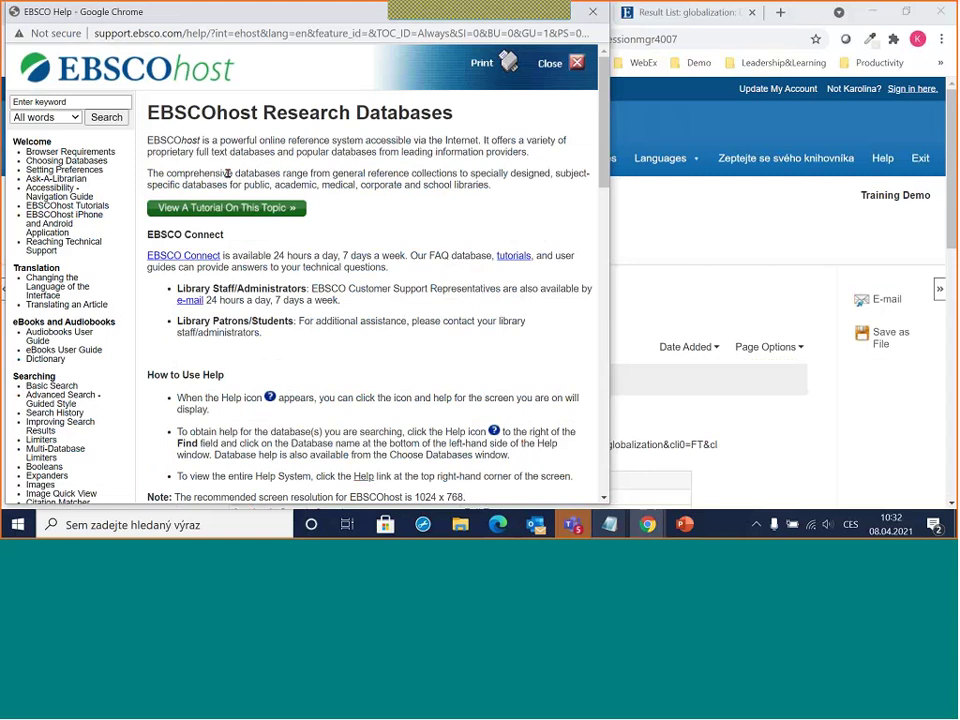
pyautogui.scroll(-5, 228, 173)
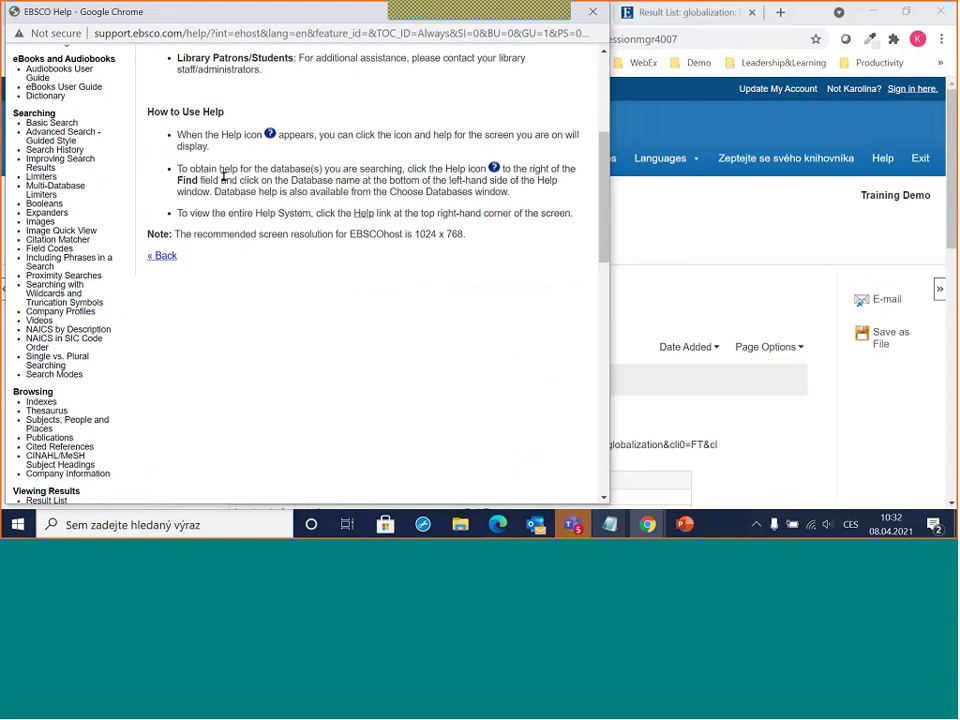
pyautogui.scroll(-4, 223, 176)
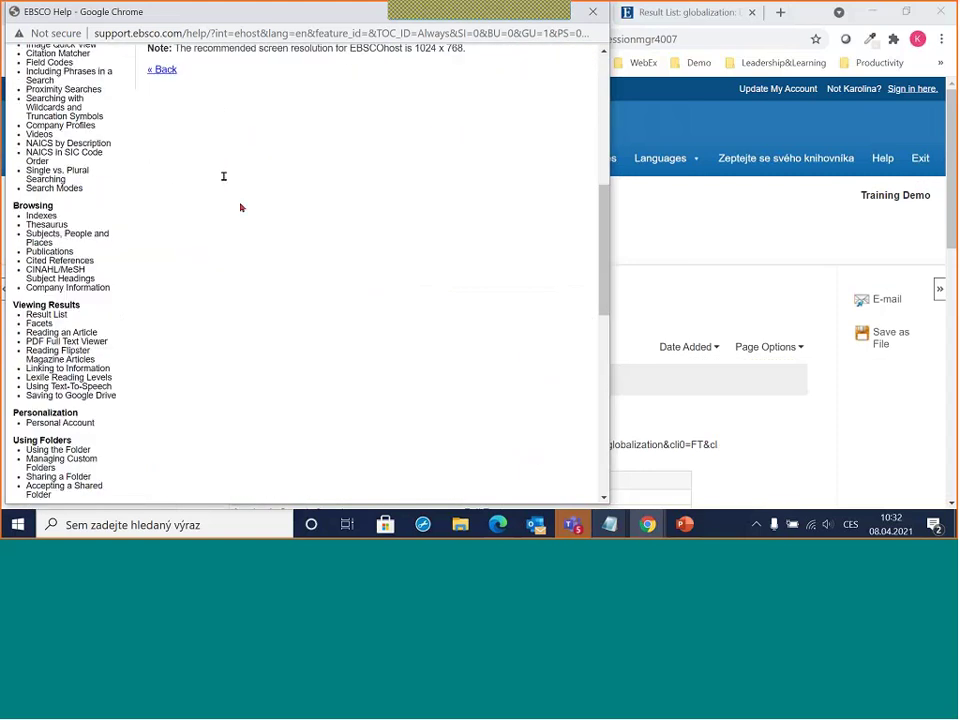
pyautogui.scroll(-1, 244, 216)
pyautogui.scroll(-3, 247, 225)
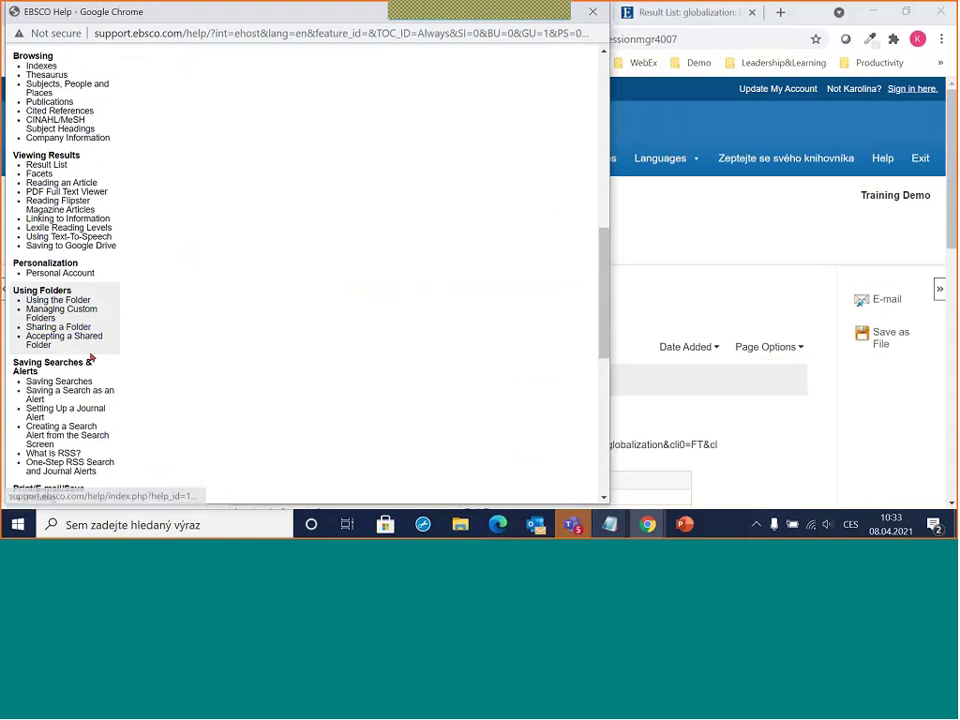
pyautogui.scroll(-3, 194, 311)
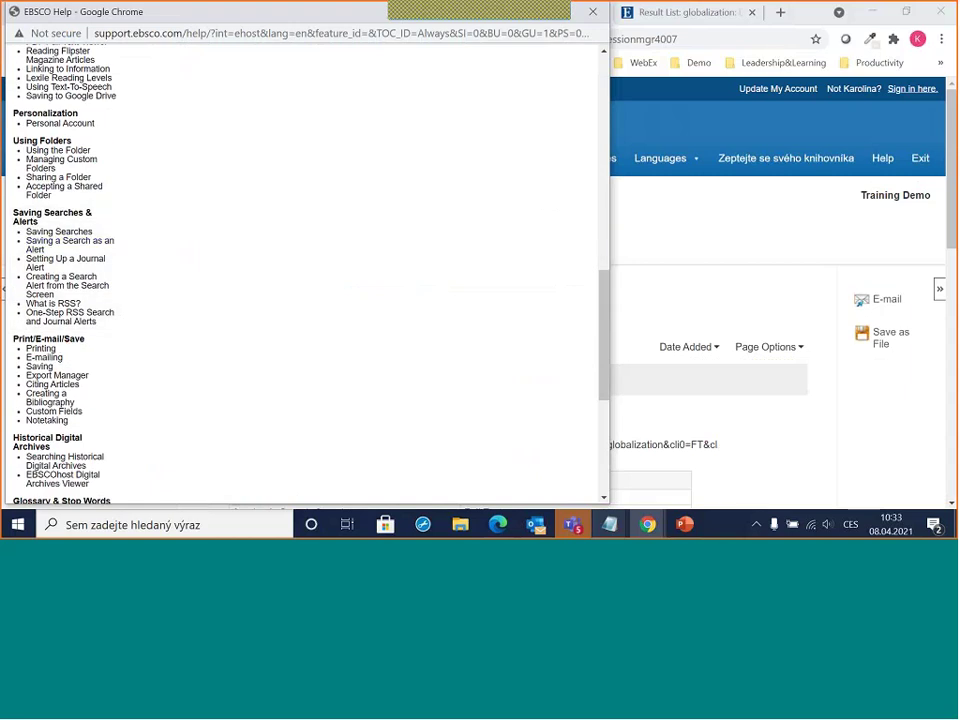
pyautogui.click(593, 12)
# - Switch to the PowerPoint presentation and start the slide show from the current slide with the presenter's contact details
pyautogui.click(685, 524)
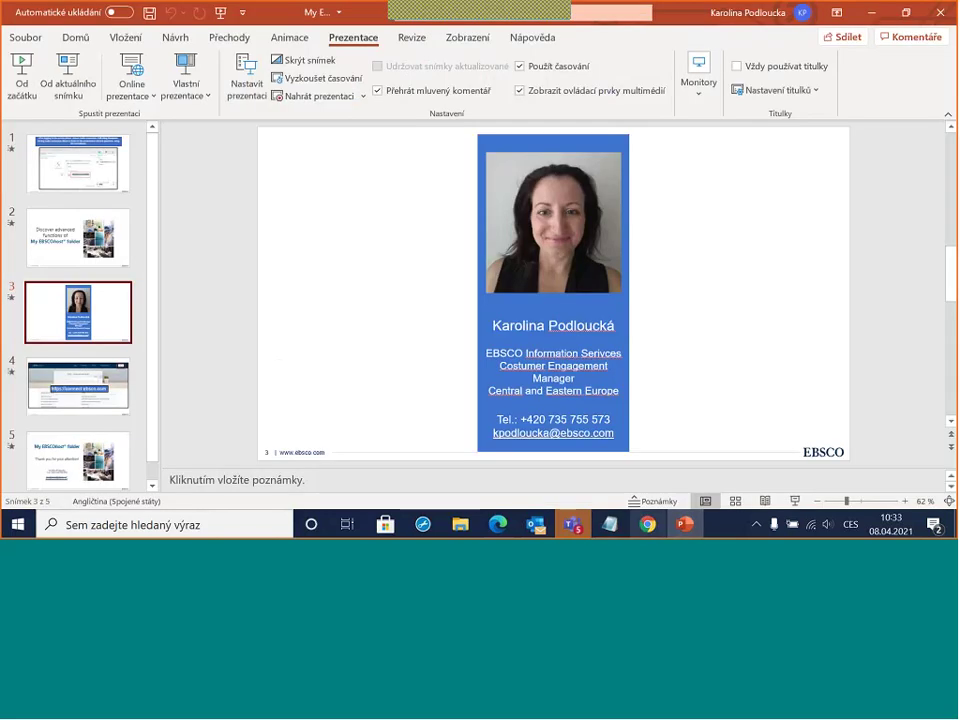
pyautogui.click(68, 77)
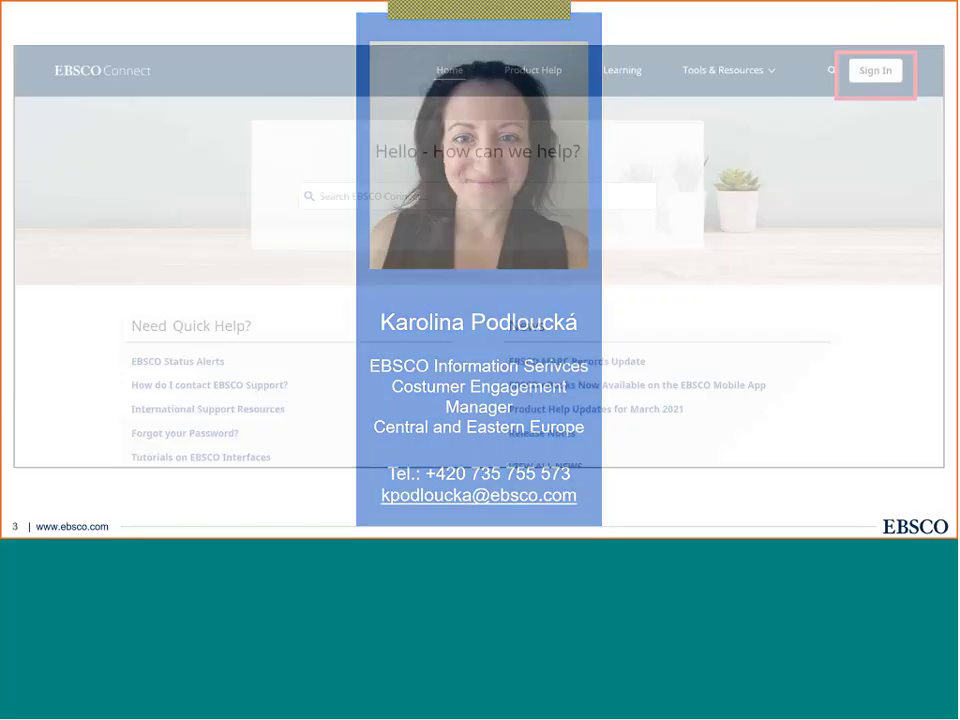